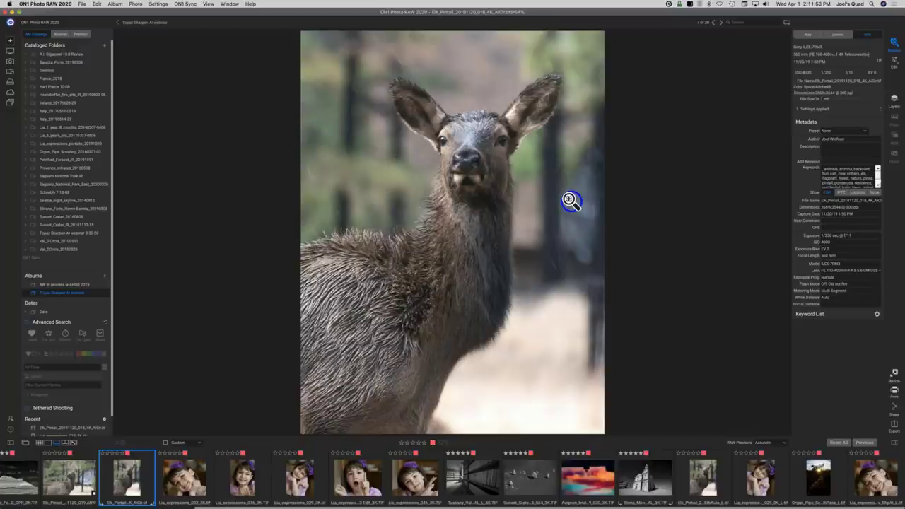
Examine the elk photo at close zoom, checking the sharpness of the ears, face and neck fur
{"action": "left_click", "coordinate": [571, 201]}
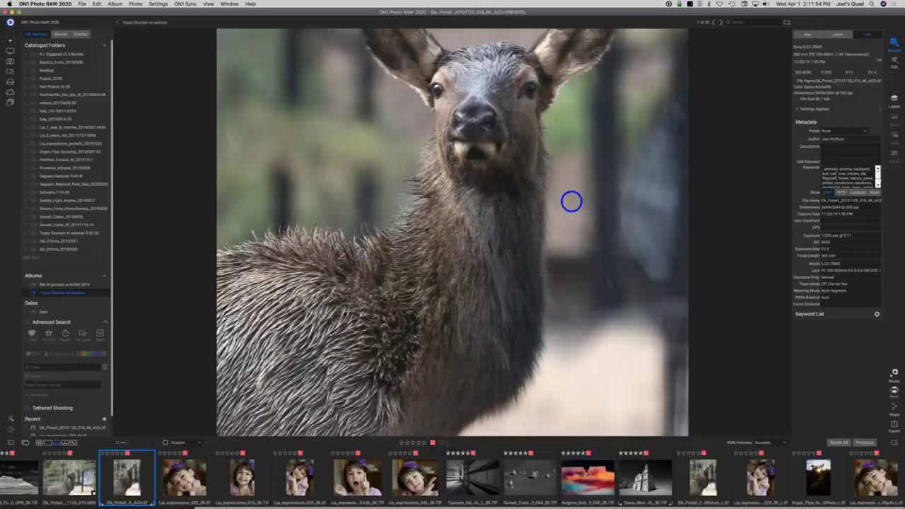
{"action": "left_click_drag", "start_coordinate": [571, 201], "coordinate": [589, 138]}
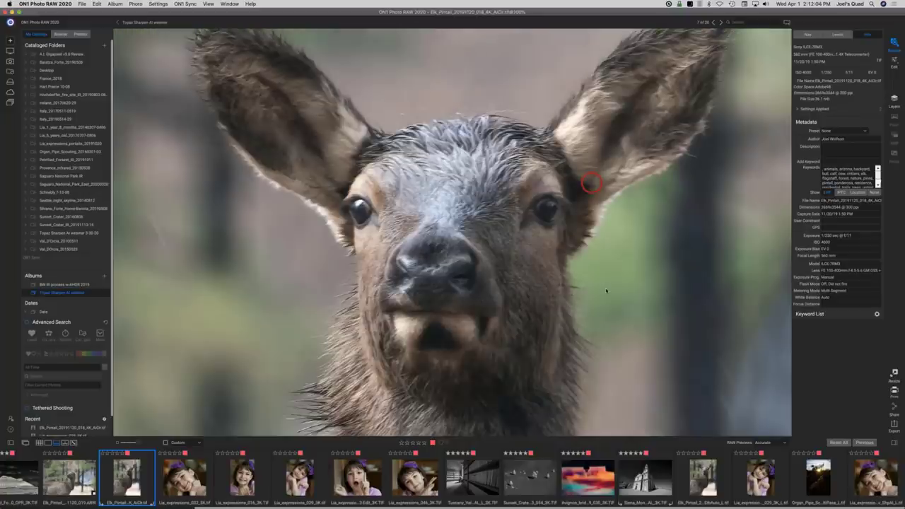
{"action": "left_click_drag", "start_coordinate": [606, 290], "coordinate": [601, 302]}
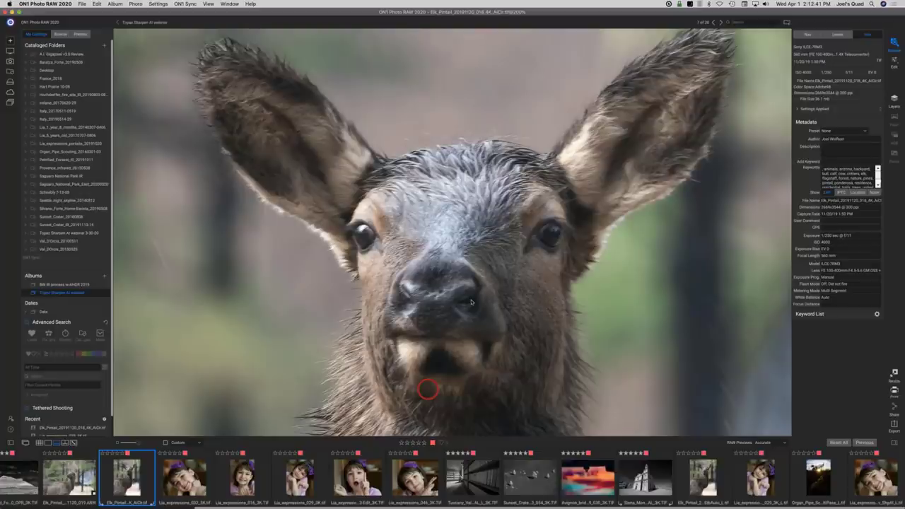
{"action": "left_click_drag", "start_coordinate": [428, 389], "coordinate": [323, 221]}
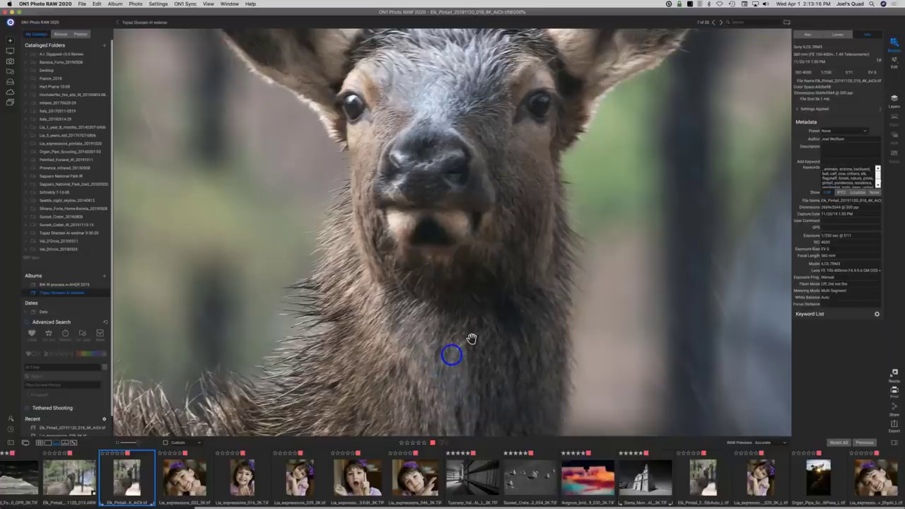
{"action": "left_click_drag", "start_coordinate": [471, 338], "coordinate": [498, 243]}
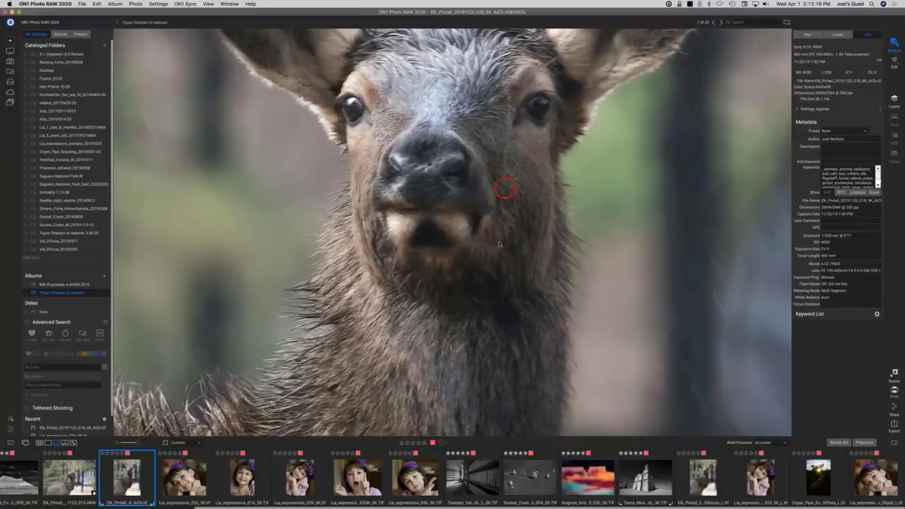
{"action": "left_click_drag", "start_coordinate": [499, 244], "coordinate": [489, 329]}
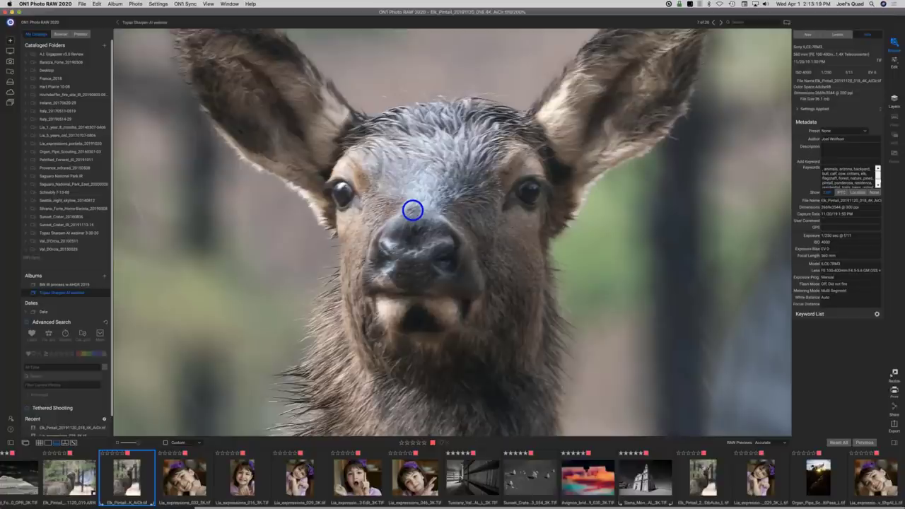
Send the elk photo to Topaz Sharpen AI as a copy with settings applied
{"action": "right_click", "coordinate": [207, 160]}
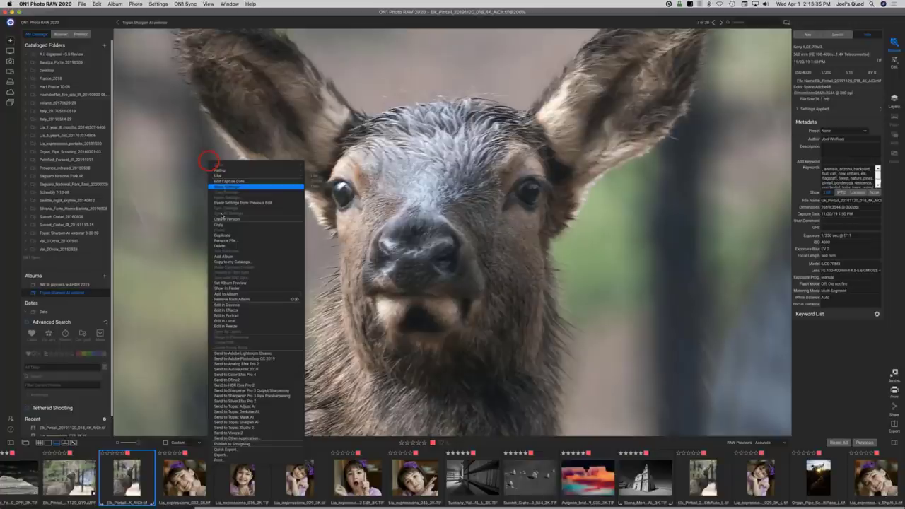
{"action": "left_click", "coordinate": [234, 422]}
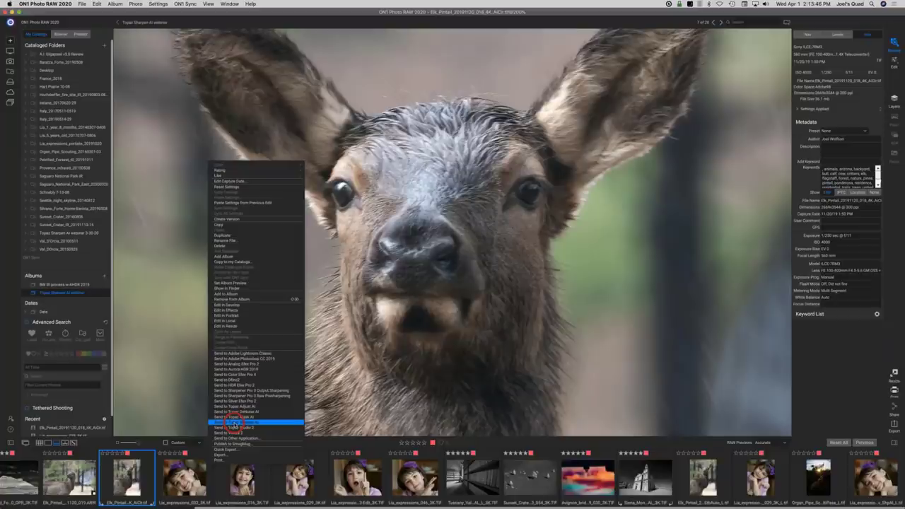
{"action": "left_click", "coordinate": [234, 422]}
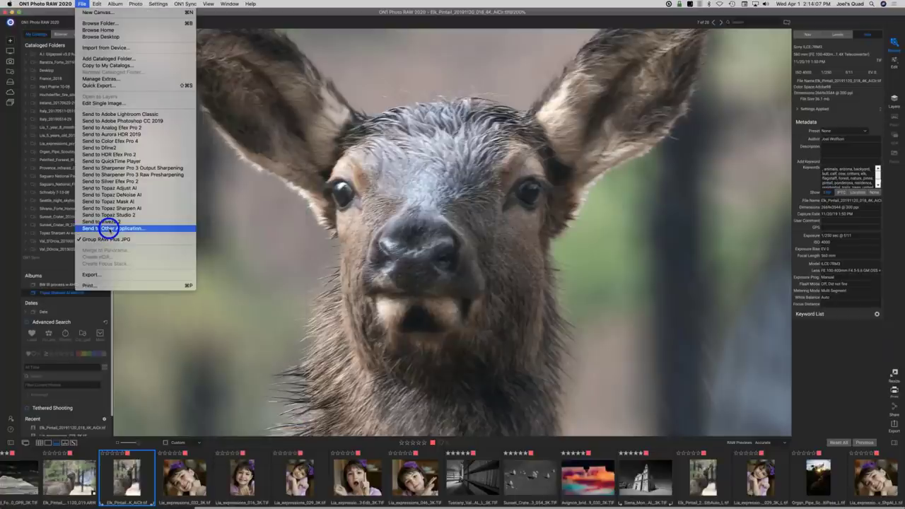
{"action": "left_click", "coordinate": [276, 244]}
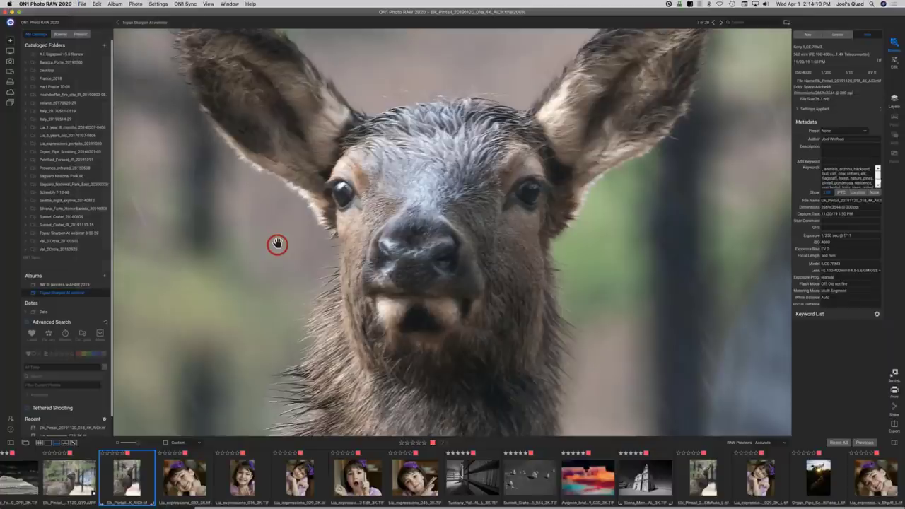
{"action": "right_click", "coordinate": [276, 244]}
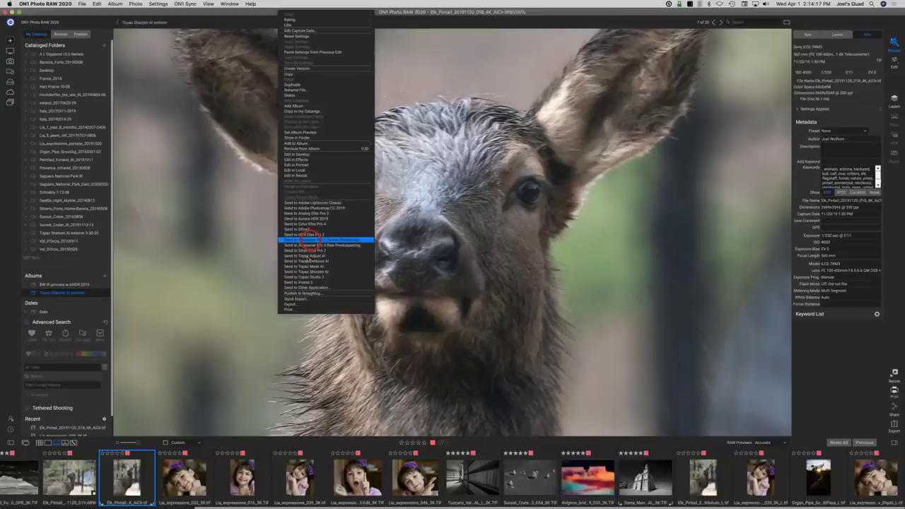
{"action": "left_click", "coordinate": [306, 270]}
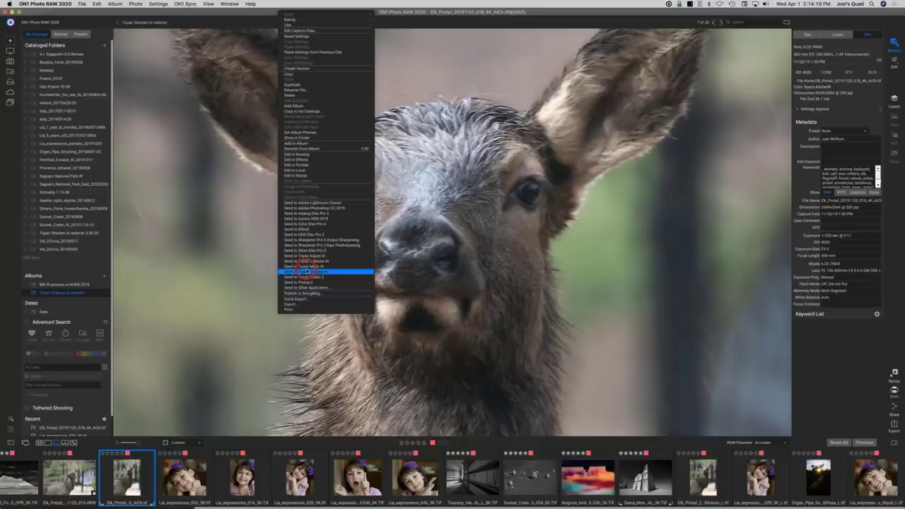
{"action": "left_click", "coordinate": [307, 271]}
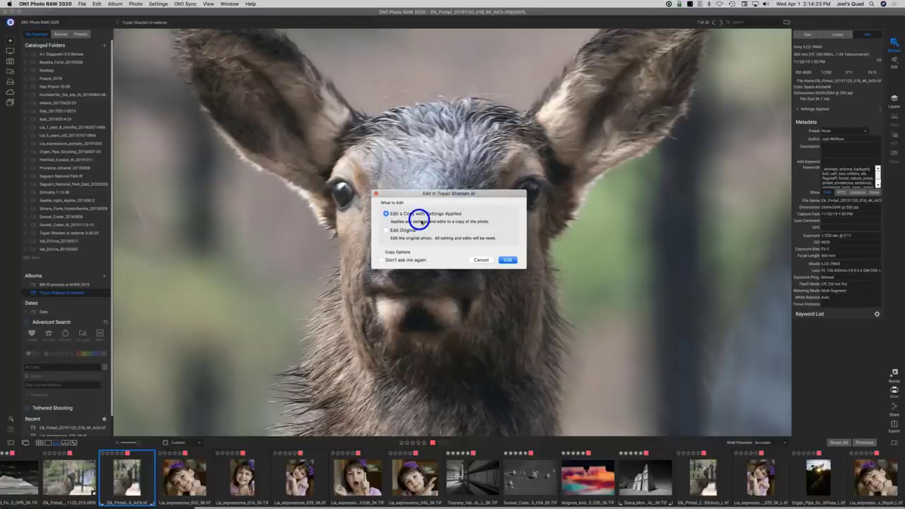
{"action": "left_click", "coordinate": [509, 261]}
{"action": "left_click", "coordinate": [509, 261]}
{"action": "left_click", "coordinate": [508, 260]}
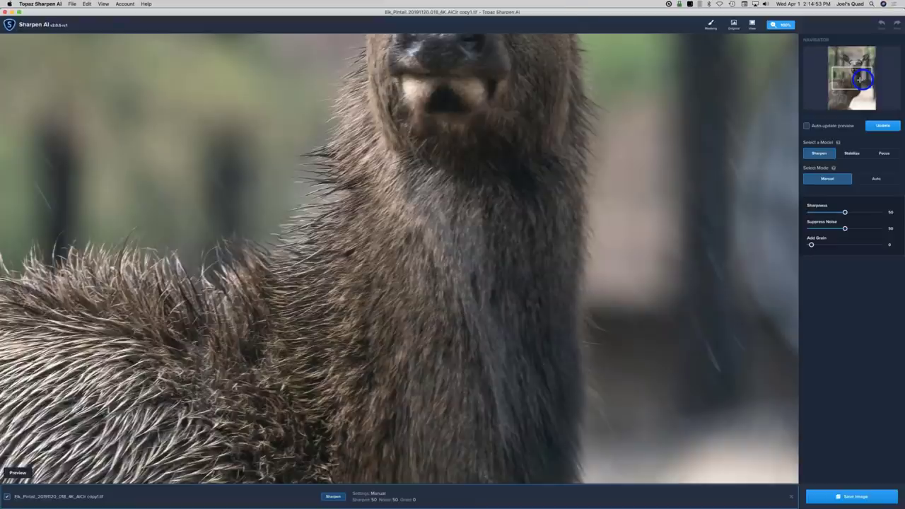
Centre the preview on the elk's face and review the available preview view modes
{"action": "left_click_drag", "start_coordinate": [862, 80], "coordinate": [858, 63]}
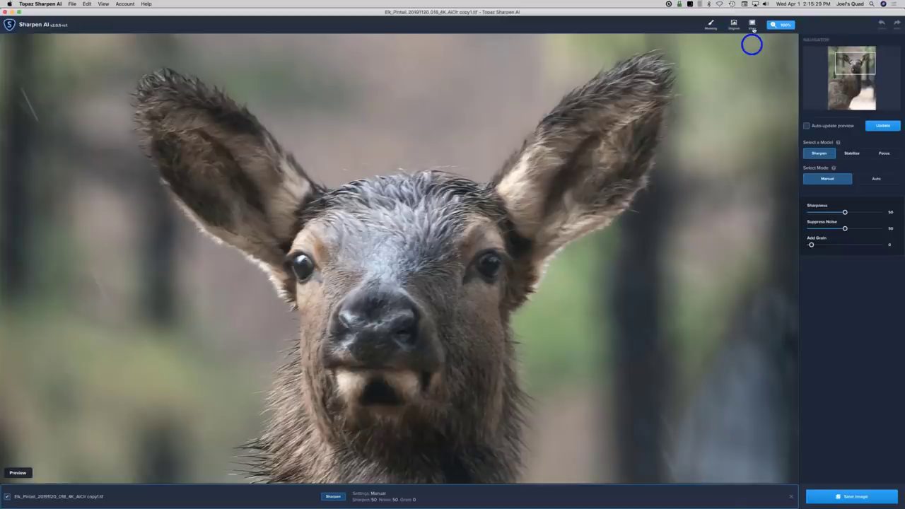
{"action": "left_click", "coordinate": [754, 27]}
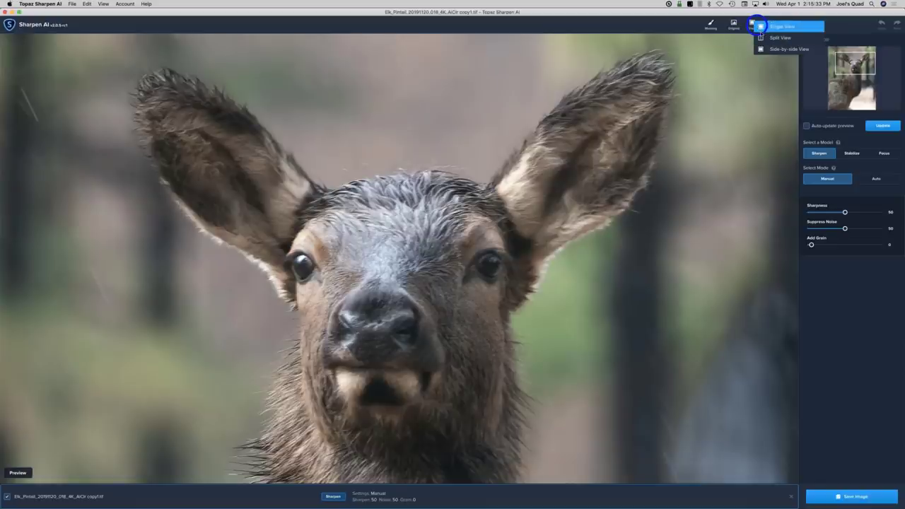
{"action": "left_click", "coordinate": [753, 69]}
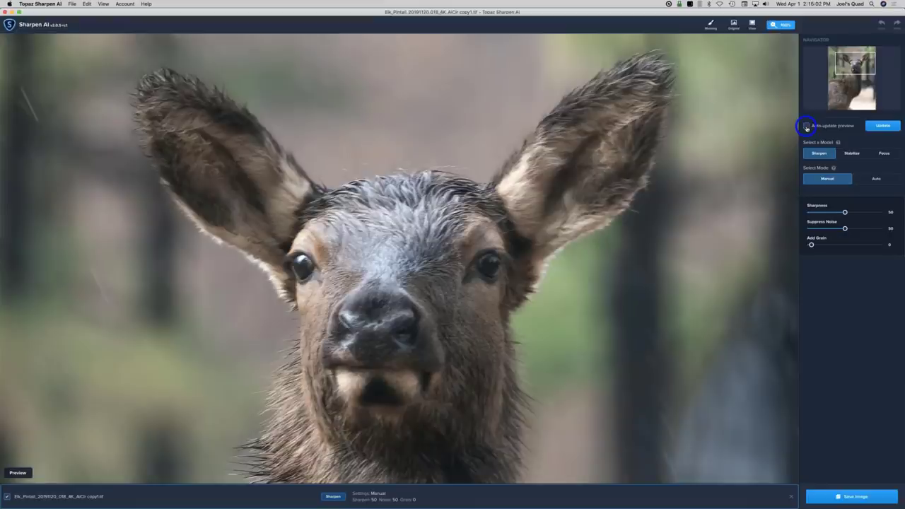
{"action": "left_click", "coordinate": [882, 126]}
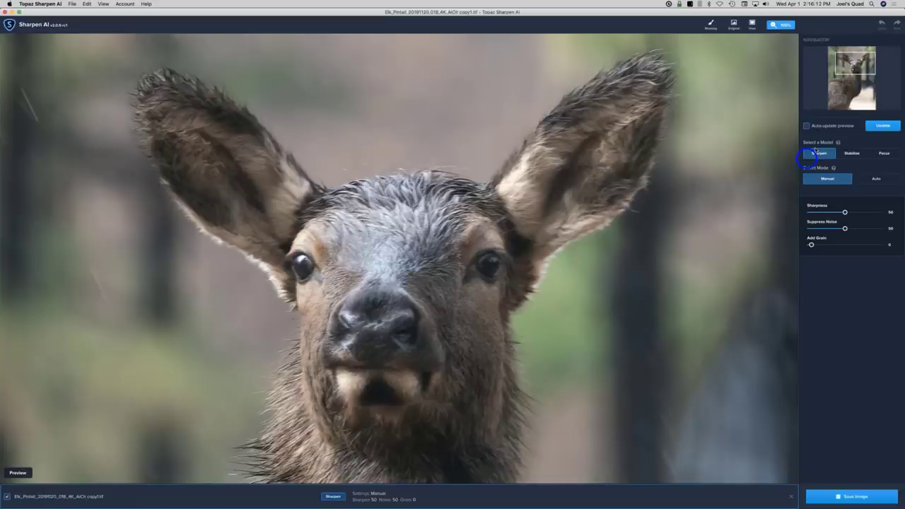
Choose the Stabilize model for the elk image and set its mode to Auto
{"action": "left_click", "coordinate": [852, 152]}
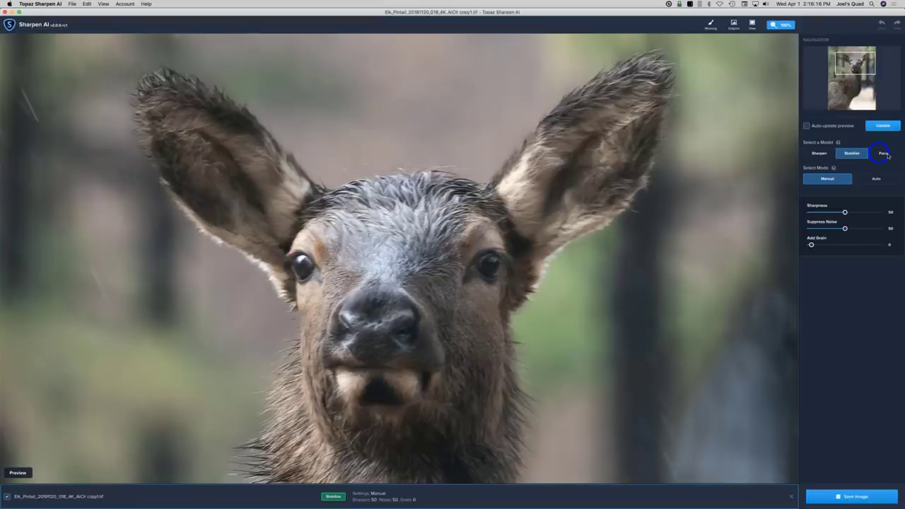
{"action": "left_click", "coordinate": [884, 153]}
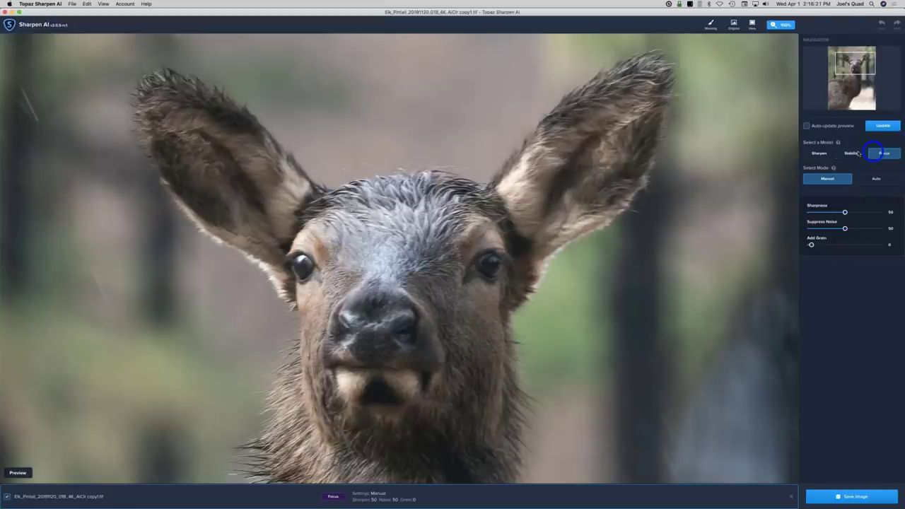
{"action": "left_click", "coordinate": [836, 198]}
{"action": "left_click", "coordinate": [852, 155]}
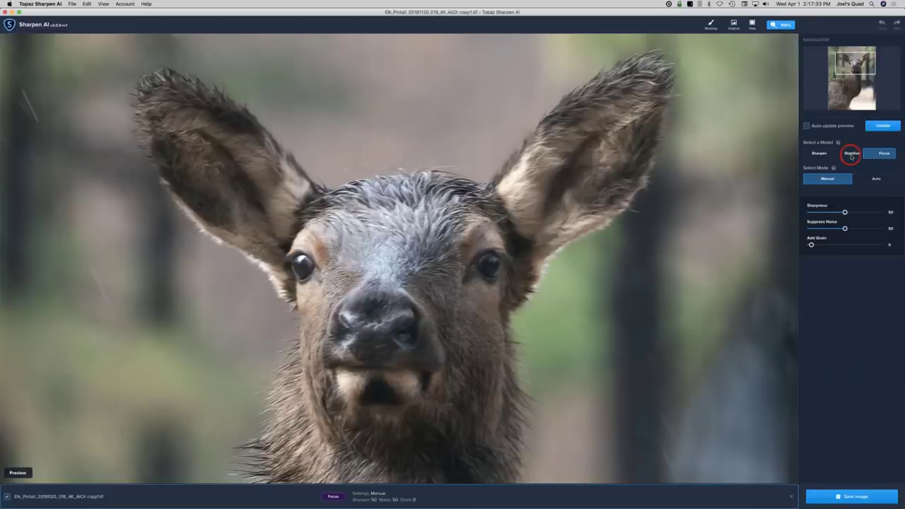
{"action": "left_click", "coordinate": [852, 156]}
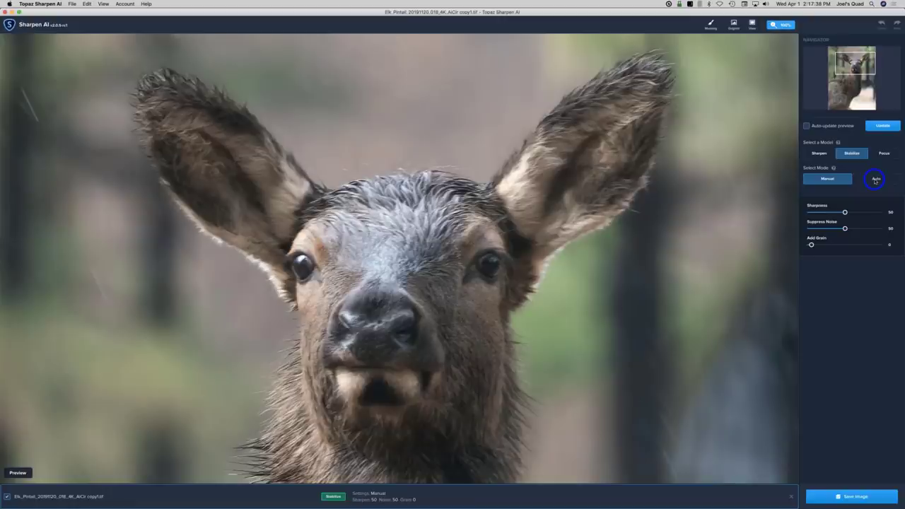
{"action": "left_click", "coordinate": [875, 179]}
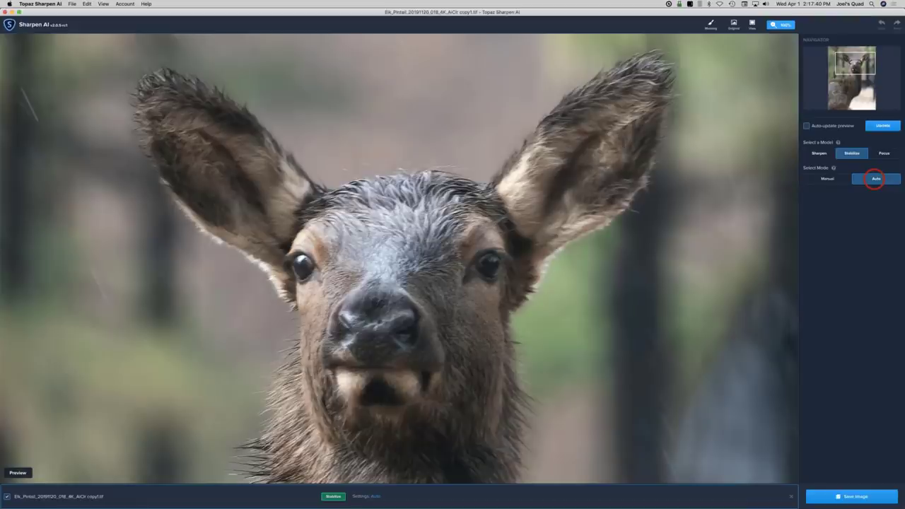
Compare the original and stabilized elk face in split view, then inspect the result in single view
{"action": "left_click", "coordinate": [763, 42]}
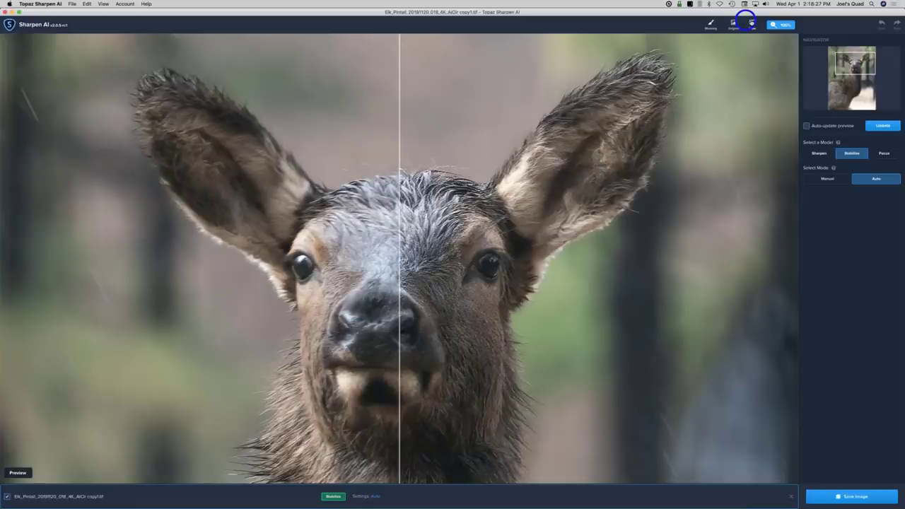
{"action": "left_click", "coordinate": [748, 22]}
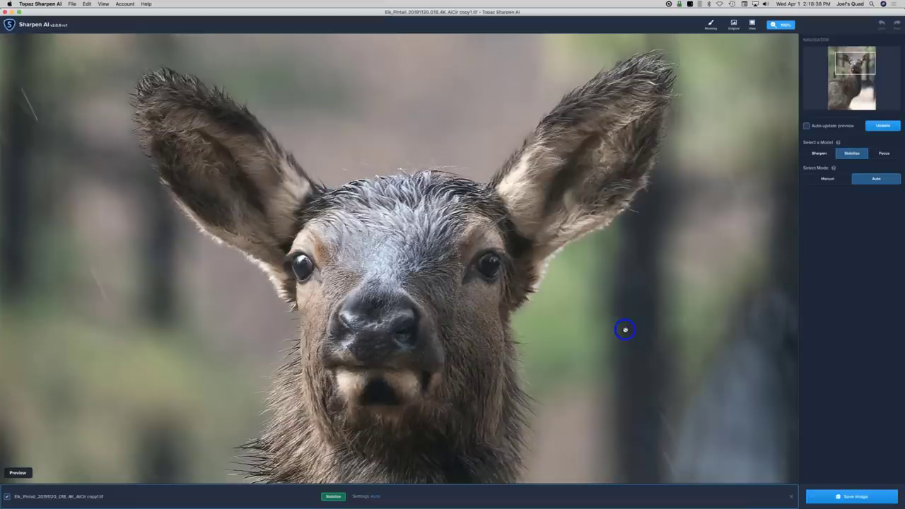
{"action": "left_click", "coordinate": [625, 330]}
{"action": "left_click", "coordinate": [625, 329]}
Start saving the stabilized image, cancel the processing, and return to ON1 Photo RAW without saving changes
{"action": "left_click", "coordinate": [849, 497]}
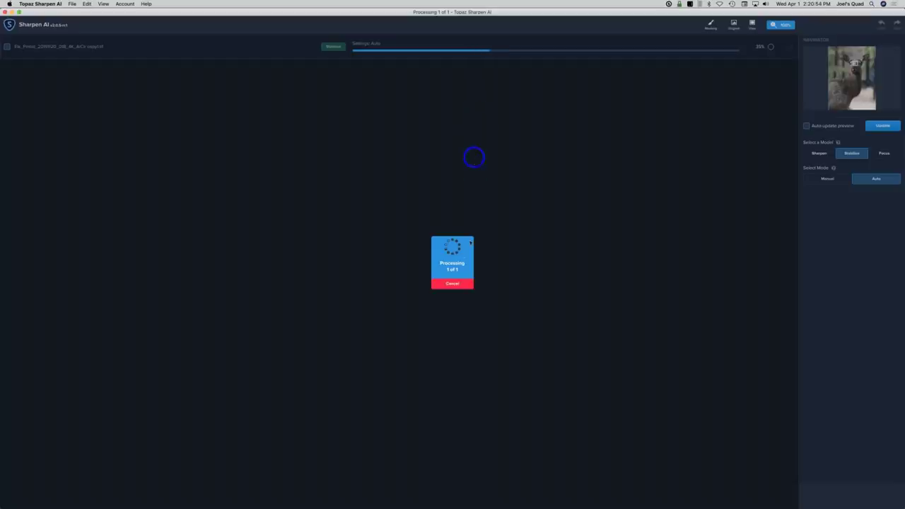
{"action": "left_click", "coordinate": [452, 284]}
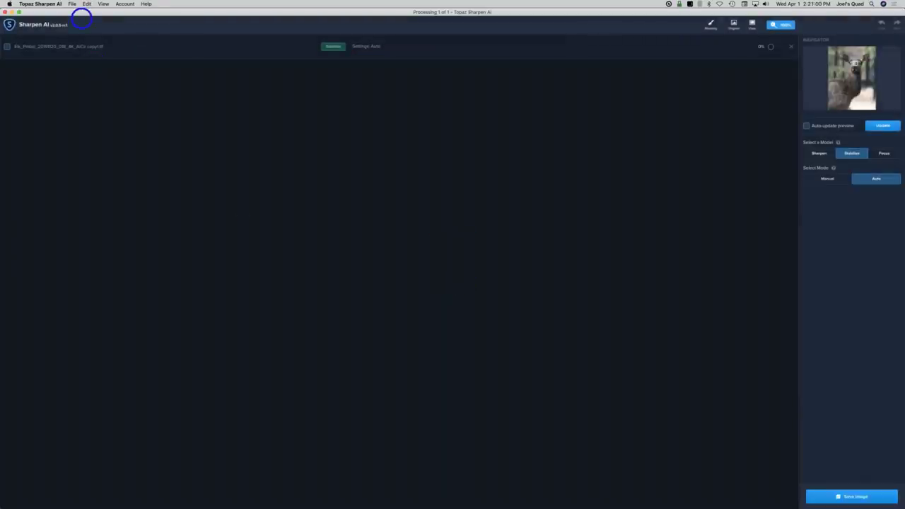
{"action": "left_click", "coordinate": [71, 4]}
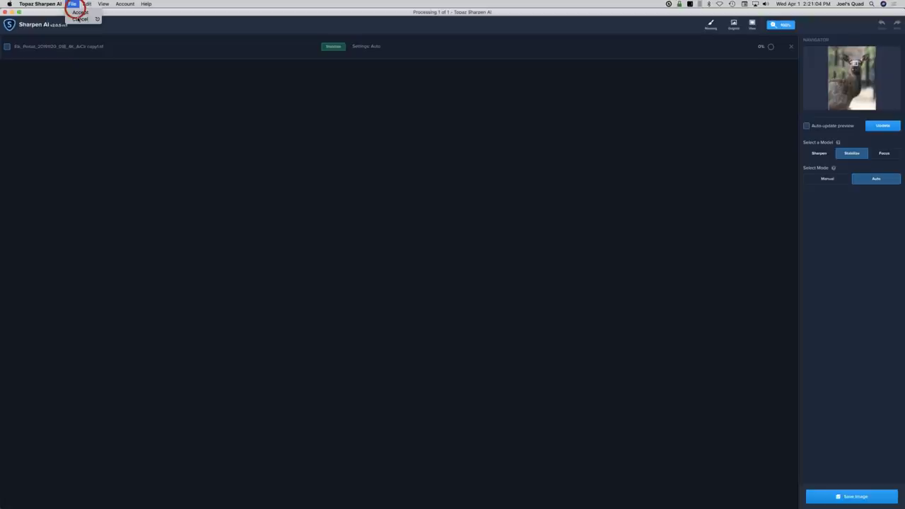
{"action": "left_click", "coordinate": [79, 19]}
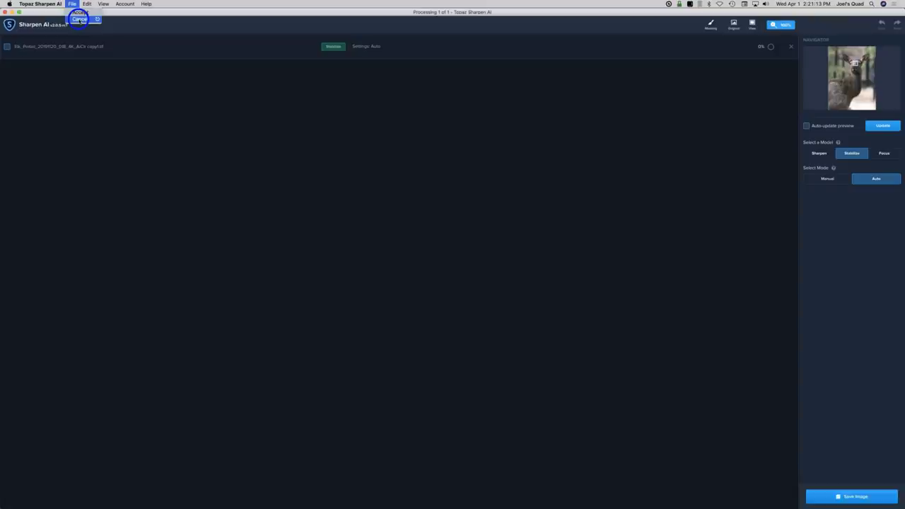
{"action": "left_click", "coordinate": [398, 228]}
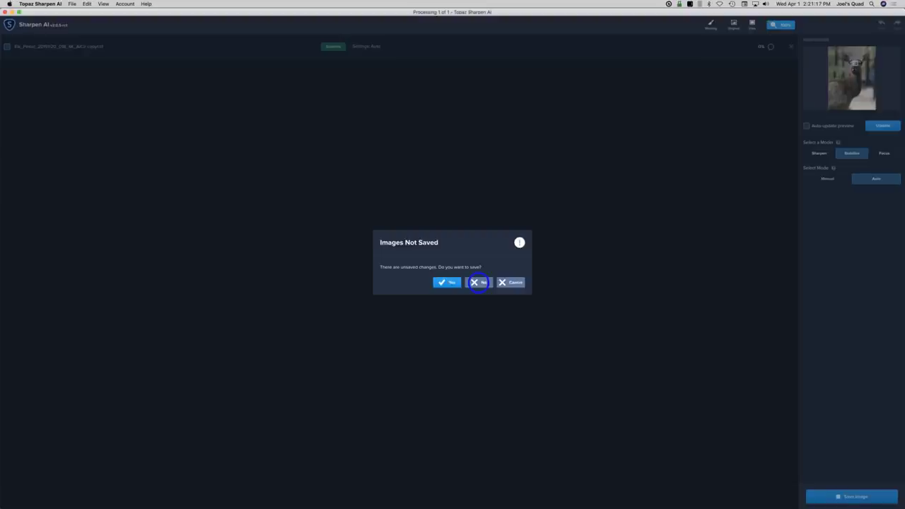
{"action": "left_click", "coordinate": [478, 282]}
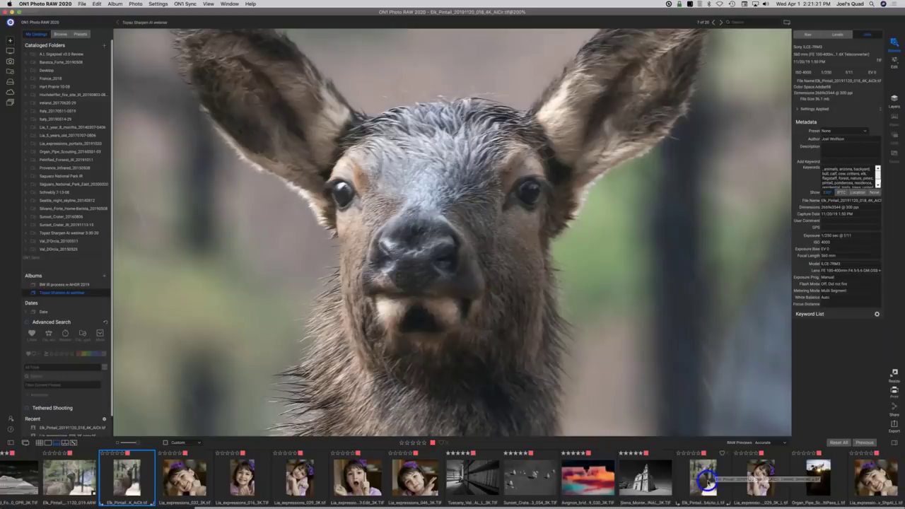
Compare the original elk photo side by side with its previously processed StbAuto version, zooming in on both
{"action": "left_click", "coordinate": [706, 481], "text": "super"}
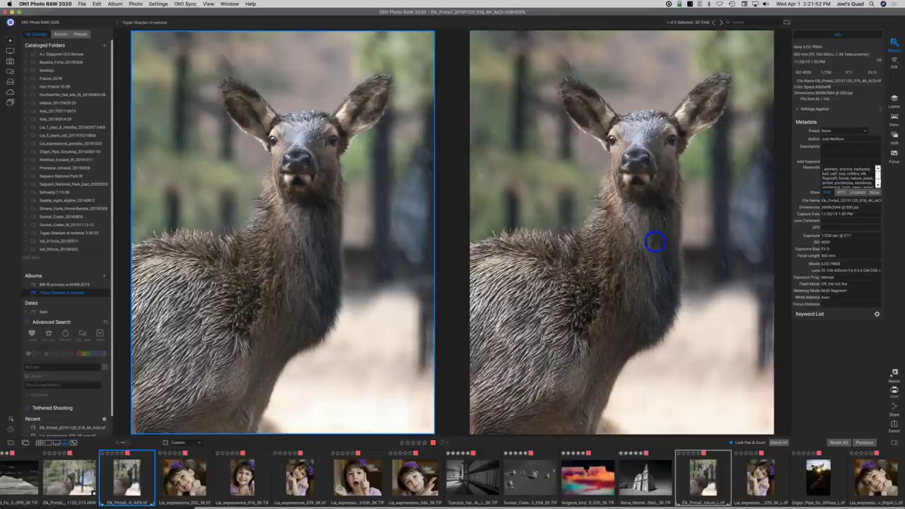
{"action": "scroll", "coordinate": [654, 243], "scroll_direction": "up", "scroll_amount": 2}
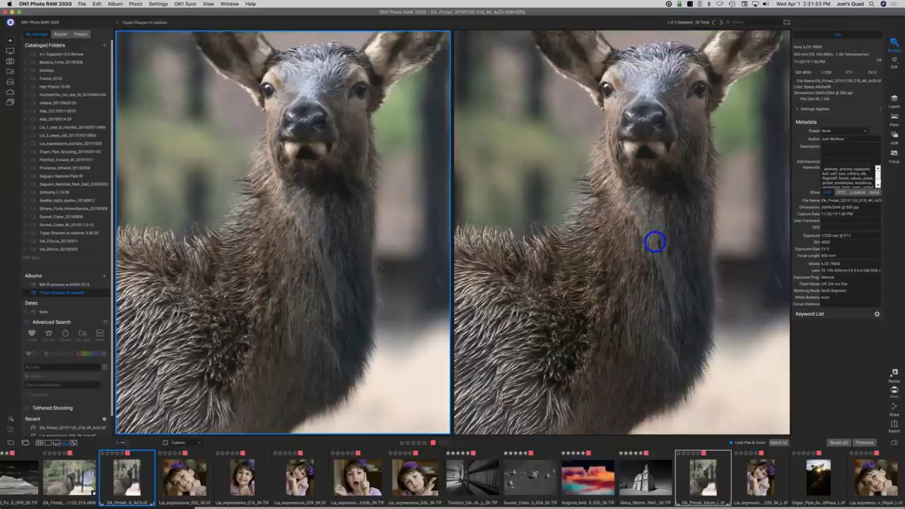
{"action": "left_click", "coordinate": [656, 132]}
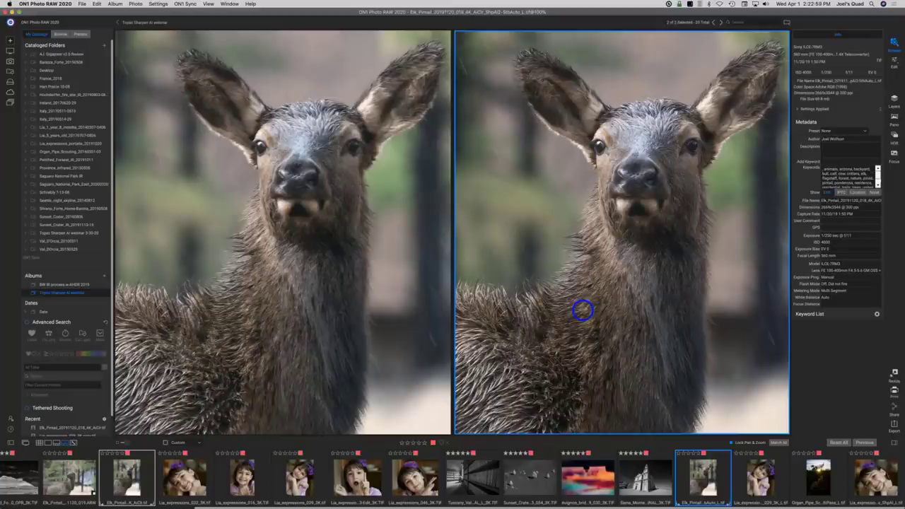
Switch to Adobe Lightroom Classic
{"action": "key", "text": "super+Tab"}
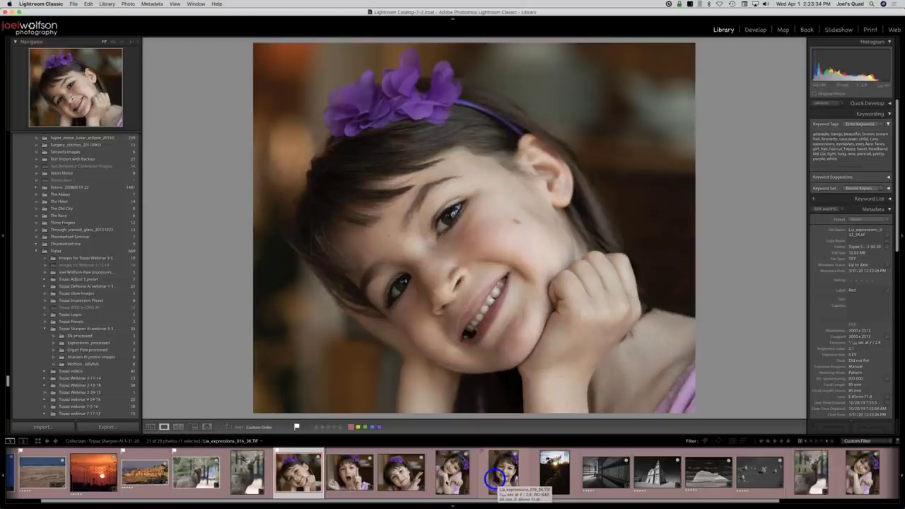
Enlarge the girl's portraits and browse through the series to the one with her chin resting on her hands, zooming in on the face
{"action": "left_click", "coordinate": [123, 42]}
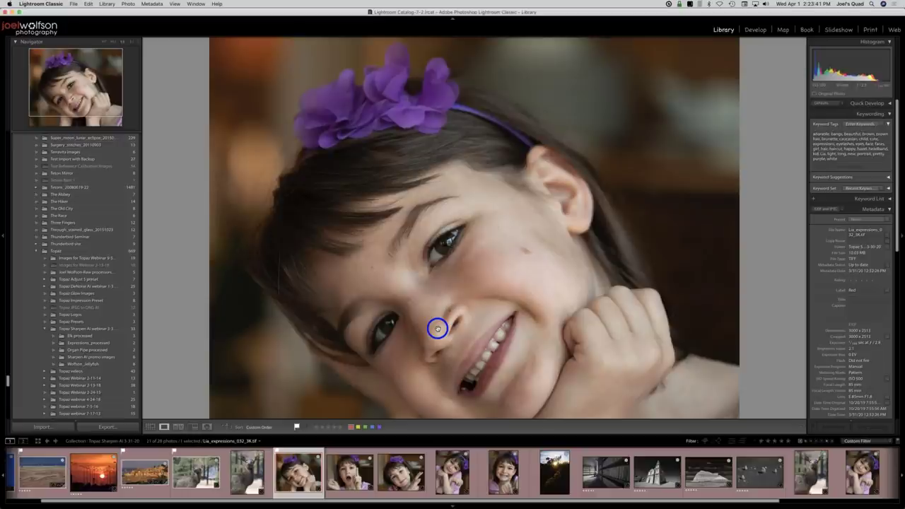
{"action": "scroll", "coordinate": [520, 263], "scroll_direction": "down", "scroll_amount": 3}
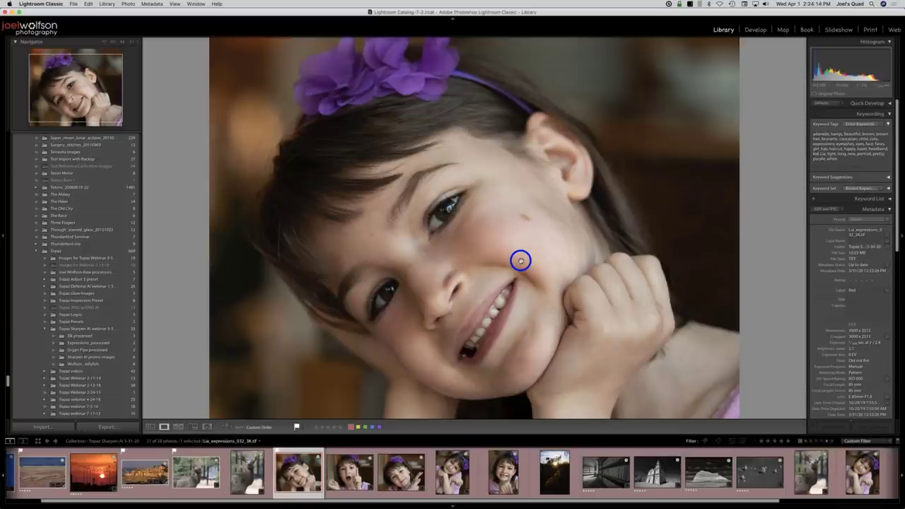
{"action": "key", "text": "Right"}
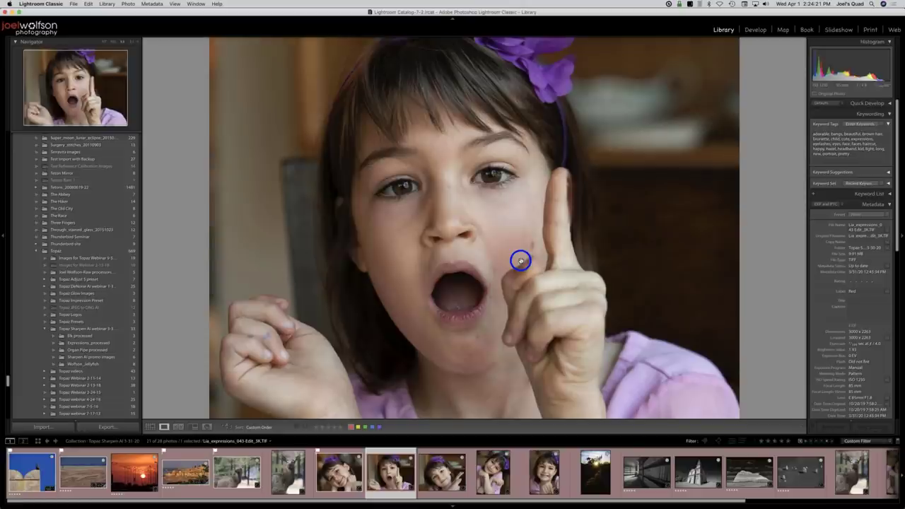
{"action": "key", "text": "Right"}
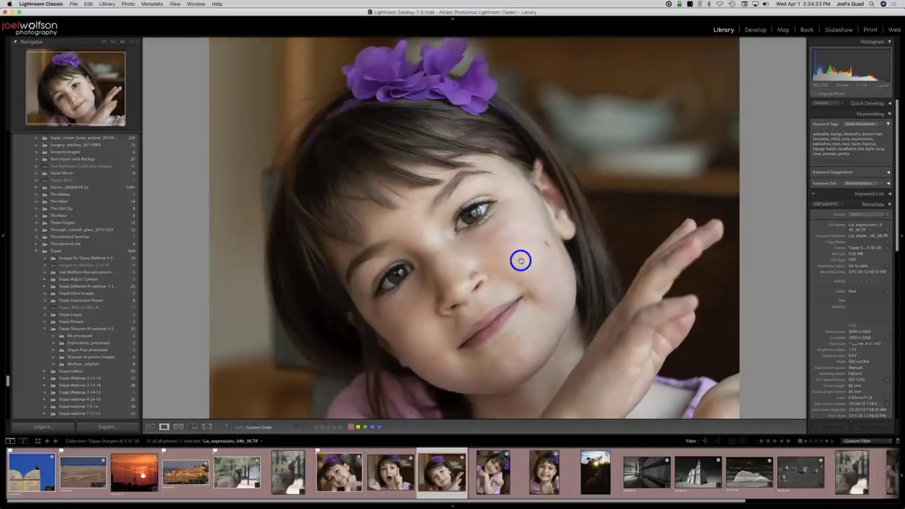
{"action": "key", "text": "Right"}
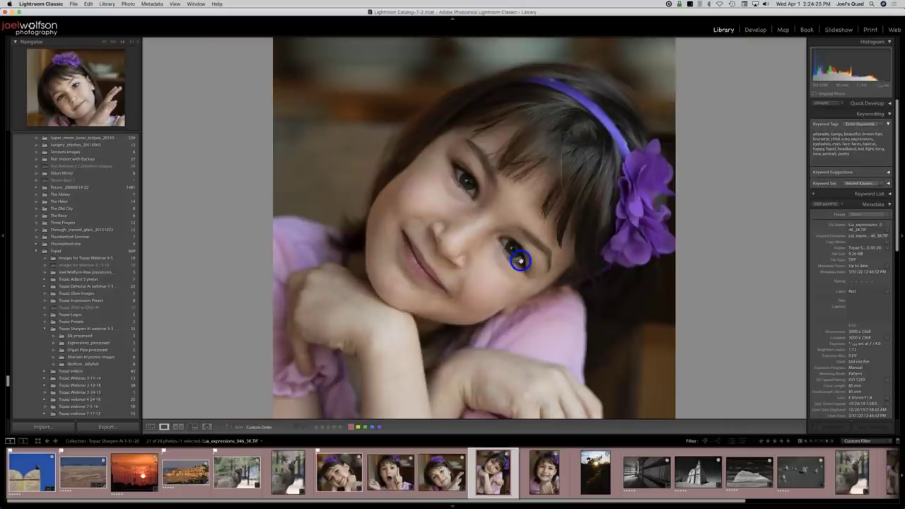
{"action": "key", "text": "Right"}
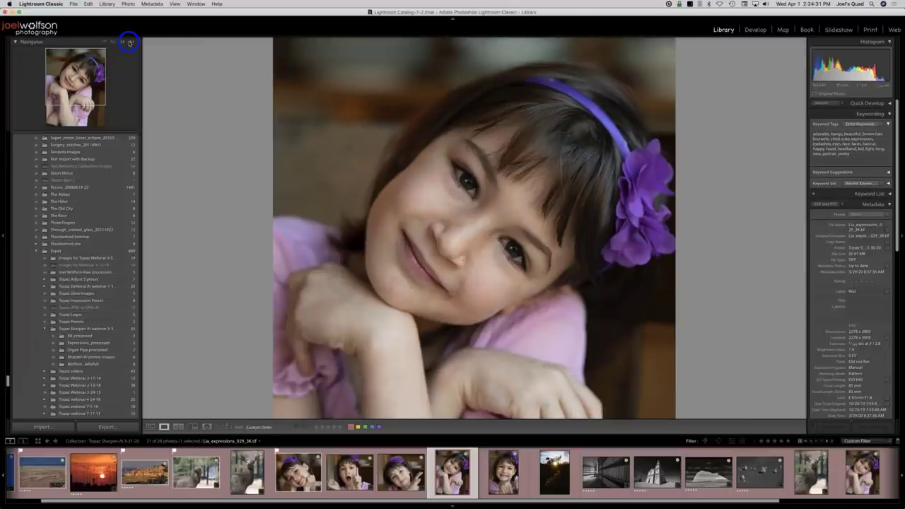
{"action": "left_click", "coordinate": [129, 43]}
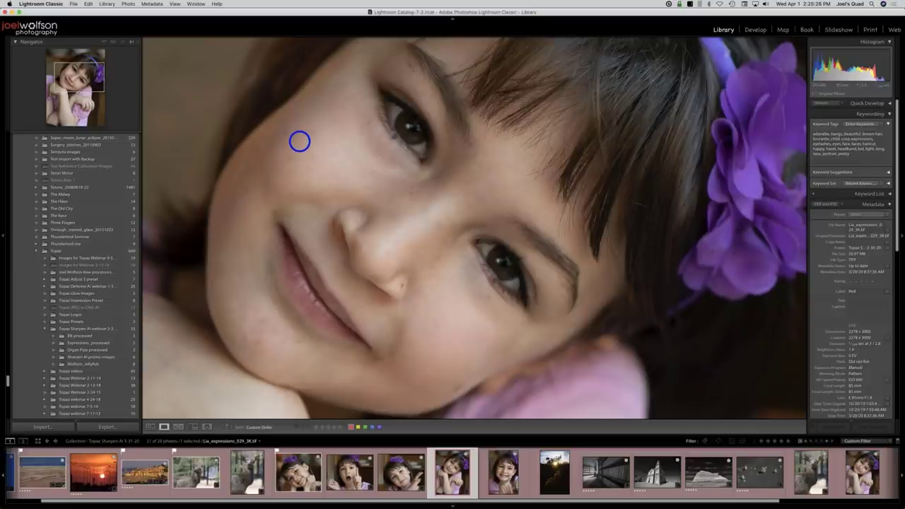
Look over the external editors offered for the photo and choose the Topaz ReMask 5 preset in the External Editing preferences
{"action": "right_click", "coordinate": [299, 141]}
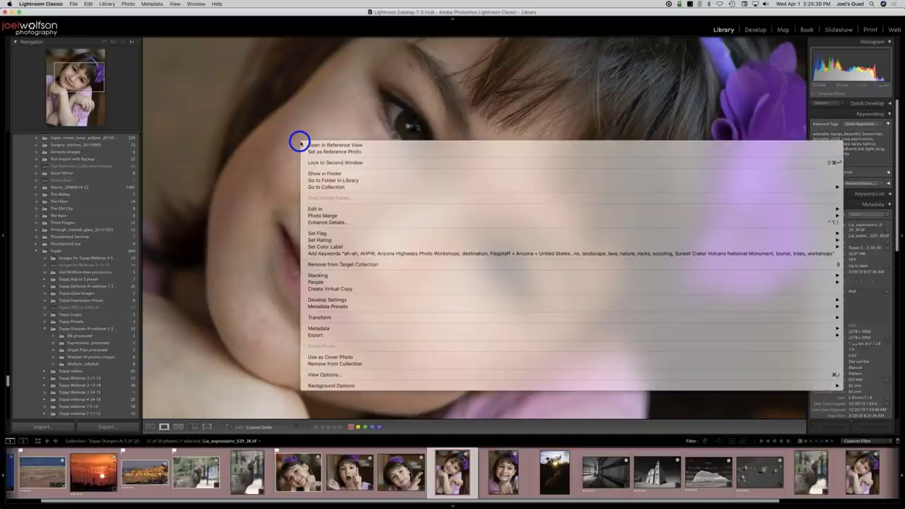
{"action": "left_click", "coordinate": [315, 209]}
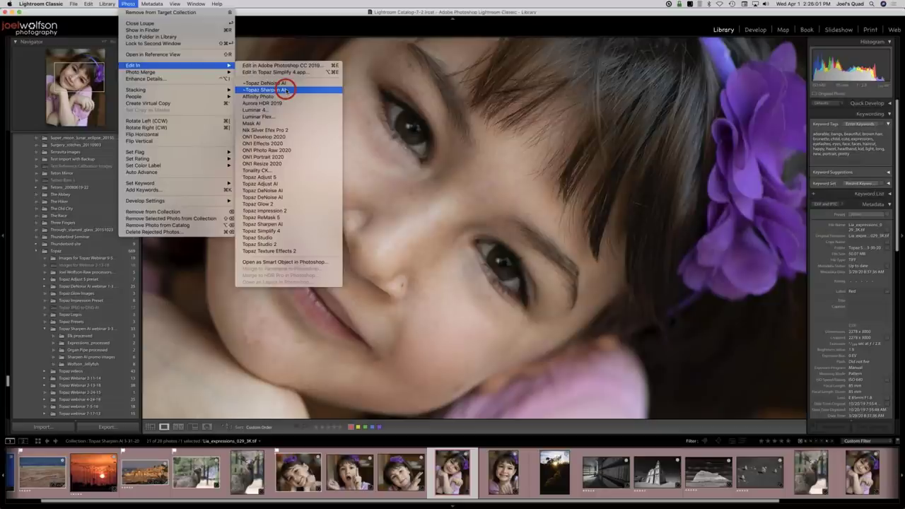
{"action": "left_click", "coordinate": [40, 4]}
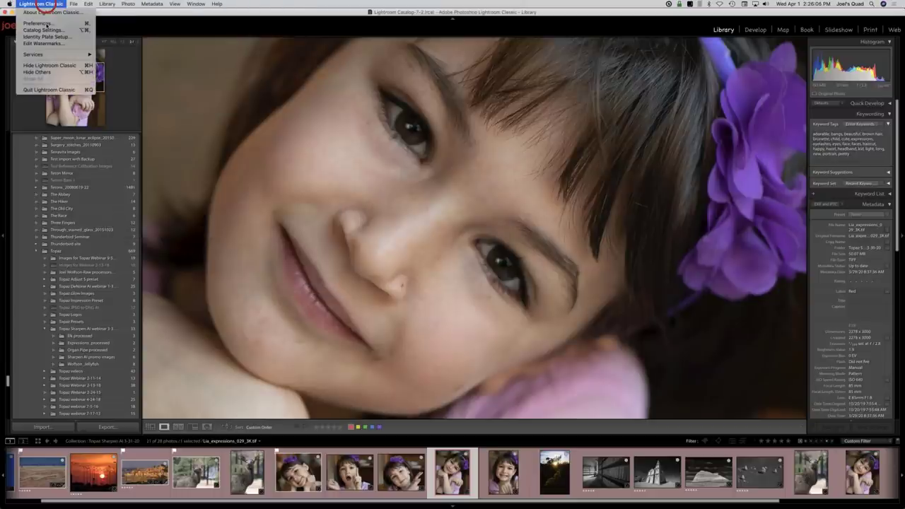
{"action": "left_click", "coordinate": [46, 24]}
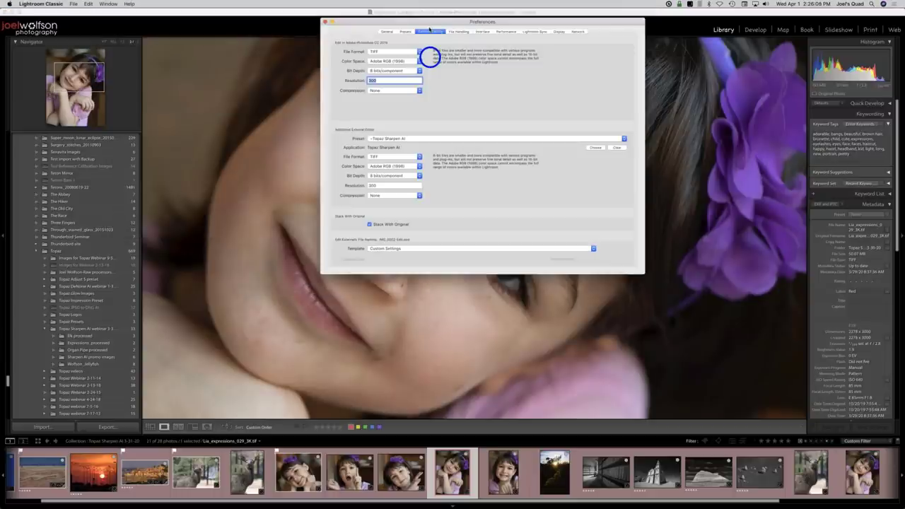
{"action": "left_click", "coordinate": [396, 138]}
{"action": "left_click", "coordinate": [385, 246]}
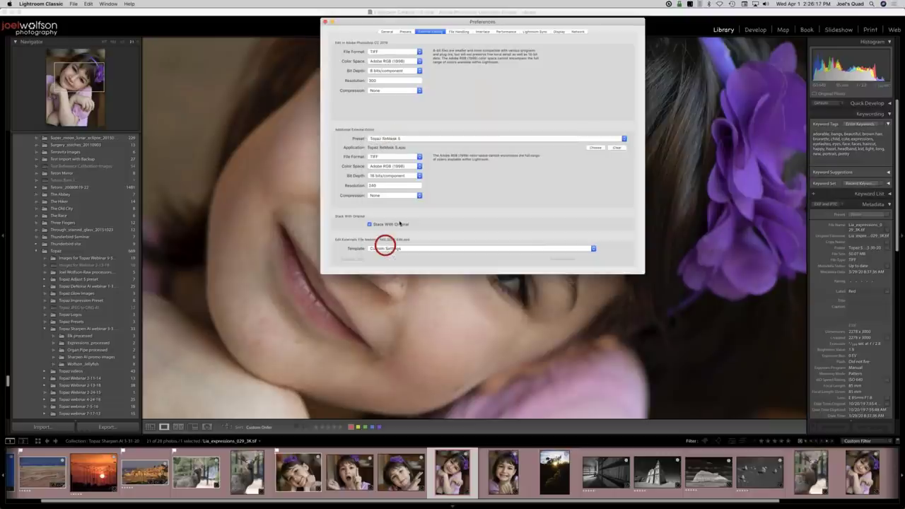
Start renaming the Topaz ReMask 5 editor preset with a leading tilde, cancel the rename, and close the preferences
{"action": "left_click", "coordinate": [407, 138]}
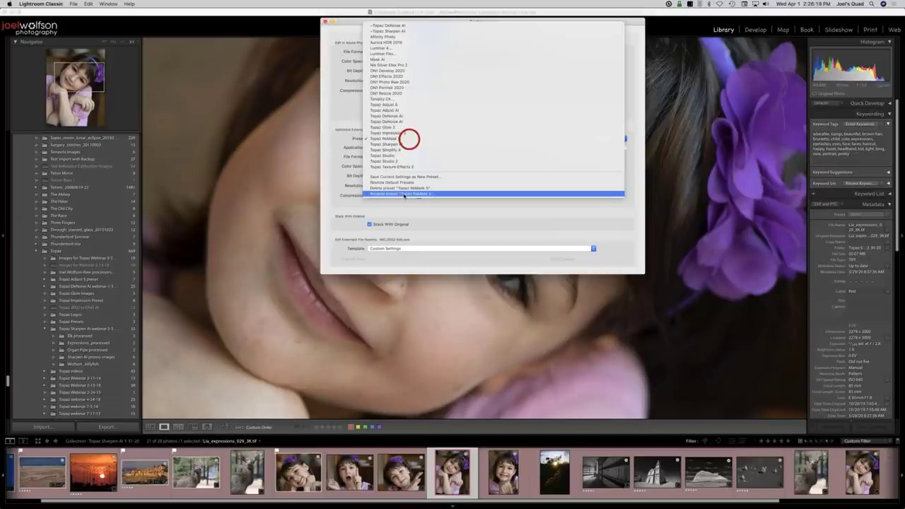
{"action": "left_click", "coordinate": [403, 194]}
{"action": "left_click", "coordinate": [423, 141]}
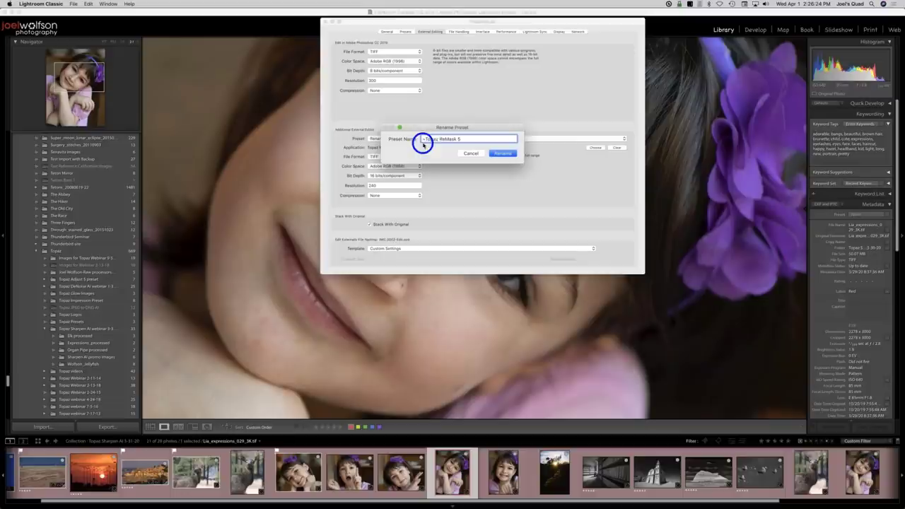
{"action": "left_click", "coordinate": [469, 154]}
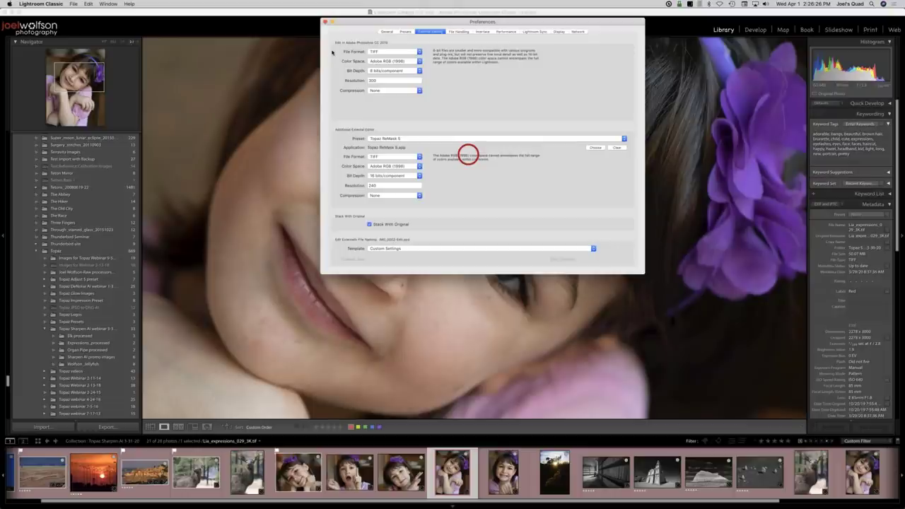
{"action": "left_click", "coordinate": [325, 22]}
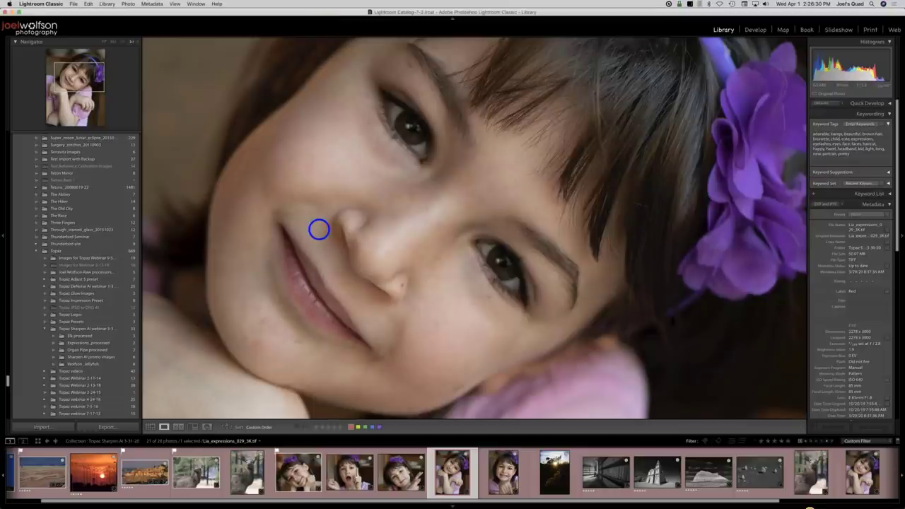
Send the portrait to Topaz Sharpen AI as an 8-bit Adobe RGB (1998) TIFF copy with Lightroom adjustments
{"action": "right_click", "coordinate": [311, 217]}
{"action": "mouse_move", "coordinate": [315, 215]}
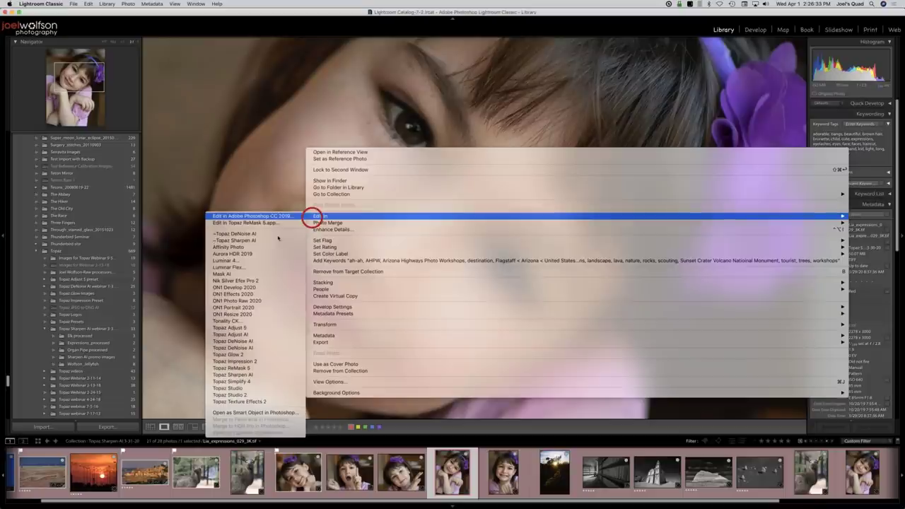
{"action": "left_click", "coordinate": [277, 240]}
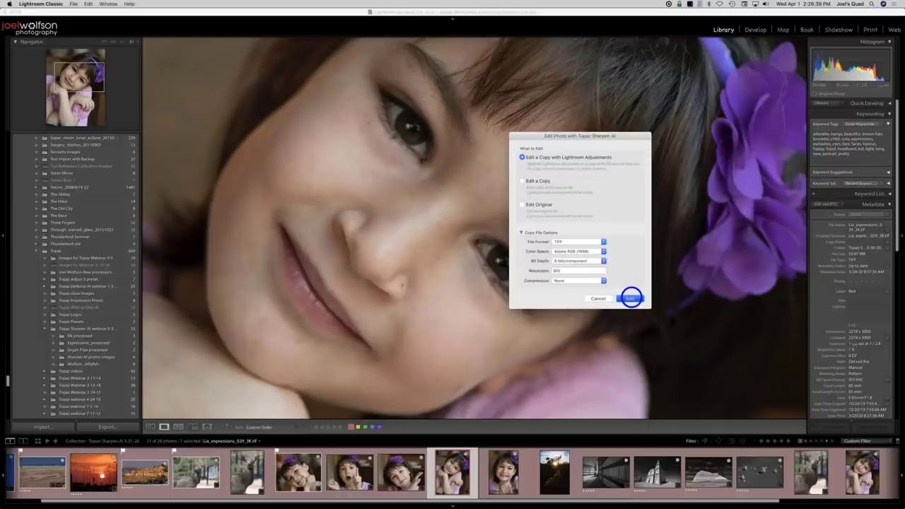
{"action": "left_click", "coordinate": [631, 298]}
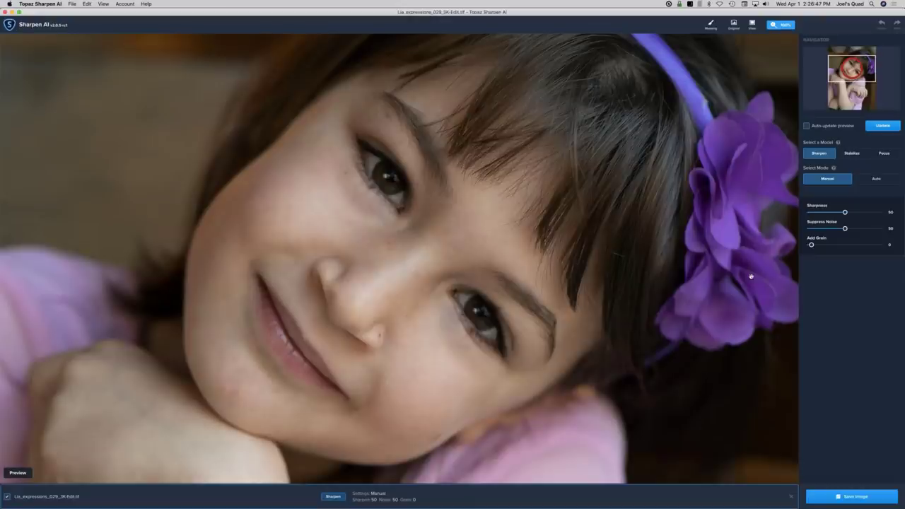
Apply the Focus model in Auto mode, generate an updated preview, and inspect the sharpened eyes and face
{"action": "left_click", "coordinate": [751, 276]}
{"action": "left_click", "coordinate": [884, 154]}
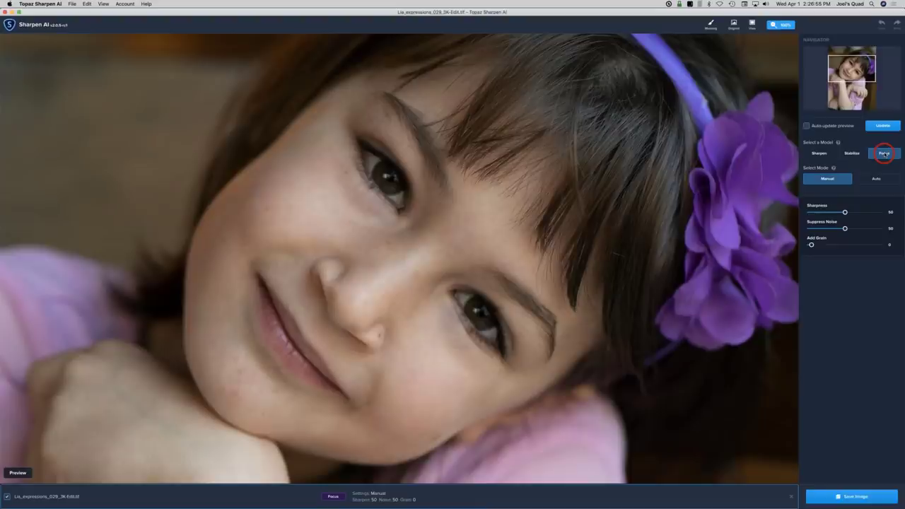
{"action": "left_click", "coordinate": [877, 180]}
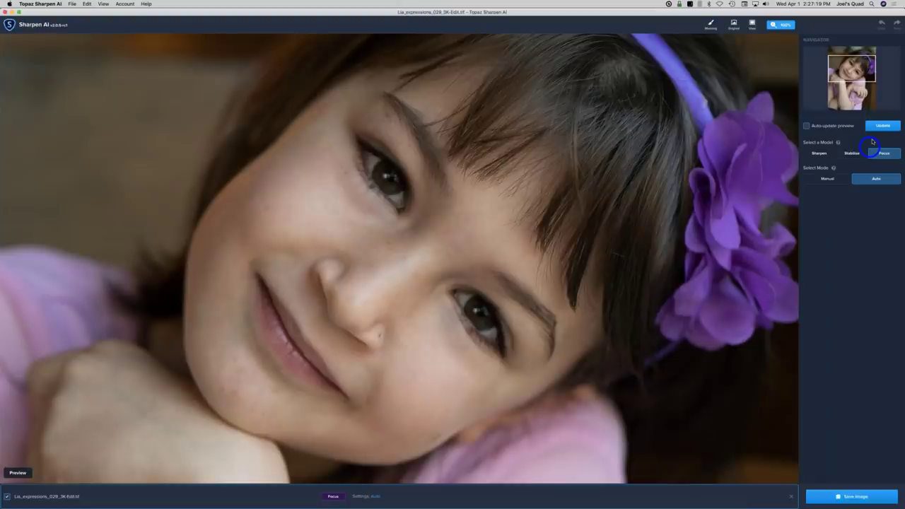
{"action": "left_click", "coordinate": [878, 126]}
{"action": "left_click", "coordinate": [669, 265]}
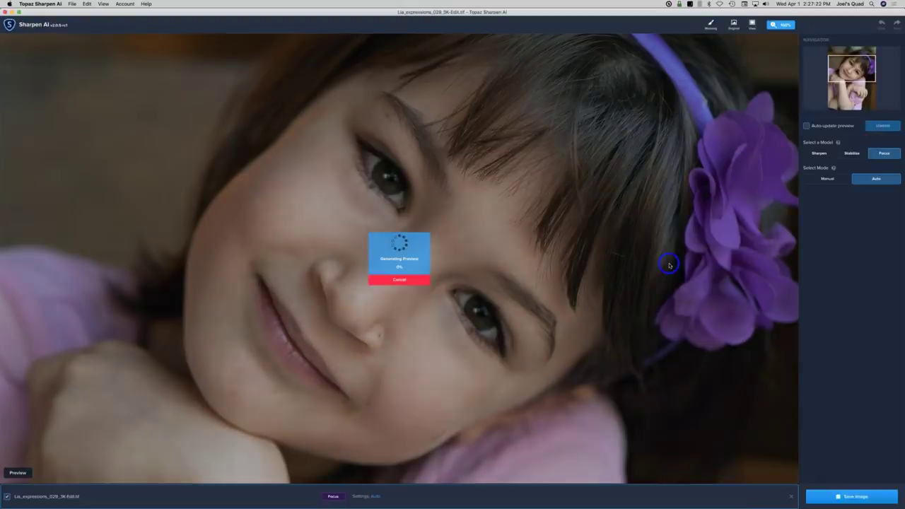
{"action": "left_click", "coordinate": [622, 281]}
{"action": "left_click", "coordinate": [468, 331]}
{"action": "left_click", "coordinate": [452, 329]}
{"action": "left_click", "coordinate": [400, 269]}
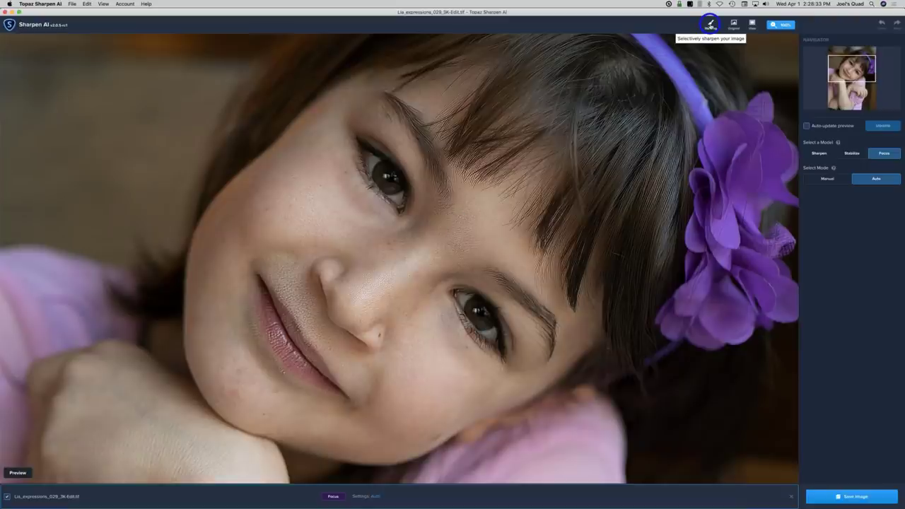
Start a mask for selective sharpening and reduce the brush radius to 30
{"action": "left_click", "coordinate": [710, 25]}
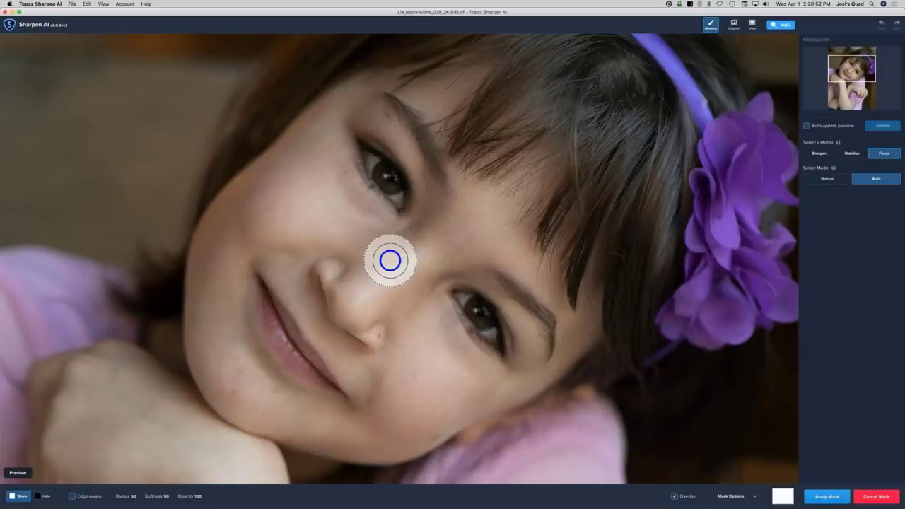
{"action": "left_click", "coordinate": [134, 495]}
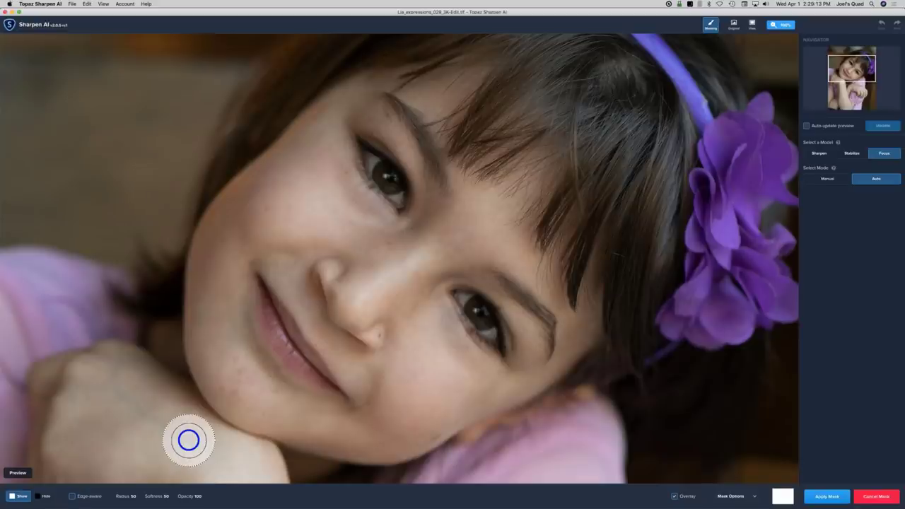
{"action": "left_click", "coordinate": [193, 495]}
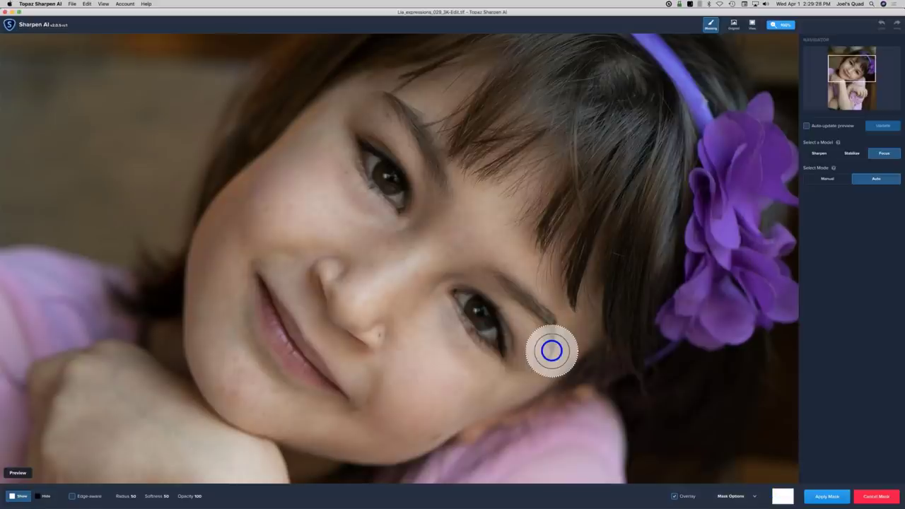
{"action": "key", "text": "bracketleft"}
{"action": "key", "text": "bracketleft"}
{"action": "key", "text": "bracketleft"}
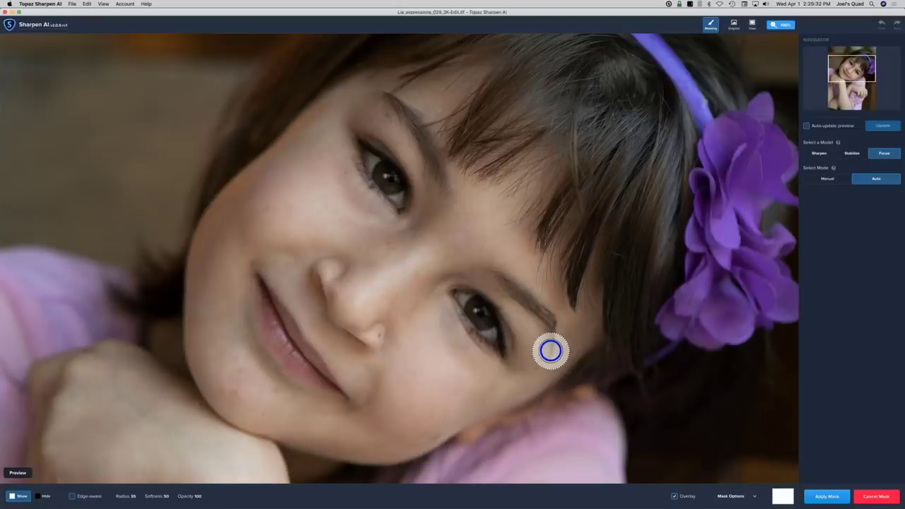
{"action": "key", "text": "bracketleft"}
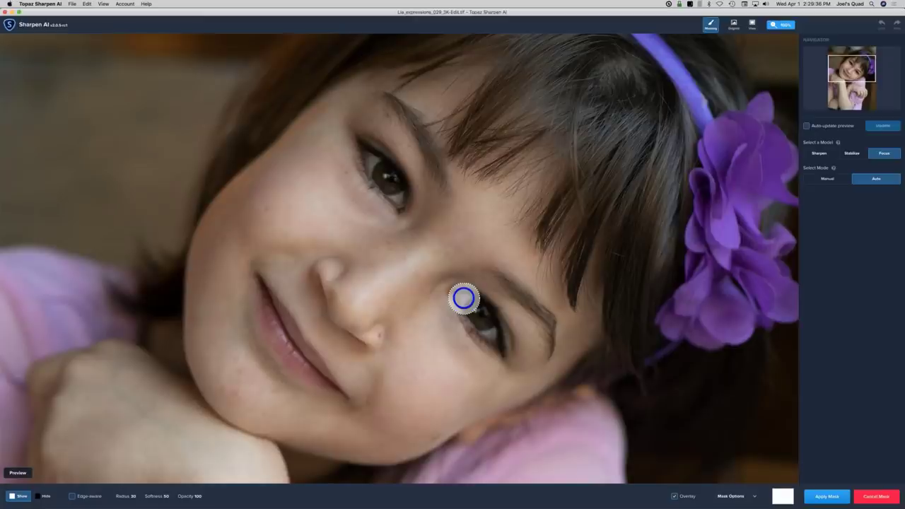
Paint the sharpening mask over the eye nearer the flower headband, checking it with the overlay off and on
{"action": "left_click_drag", "start_coordinate": [464, 298], "coordinate": [472, 318]}
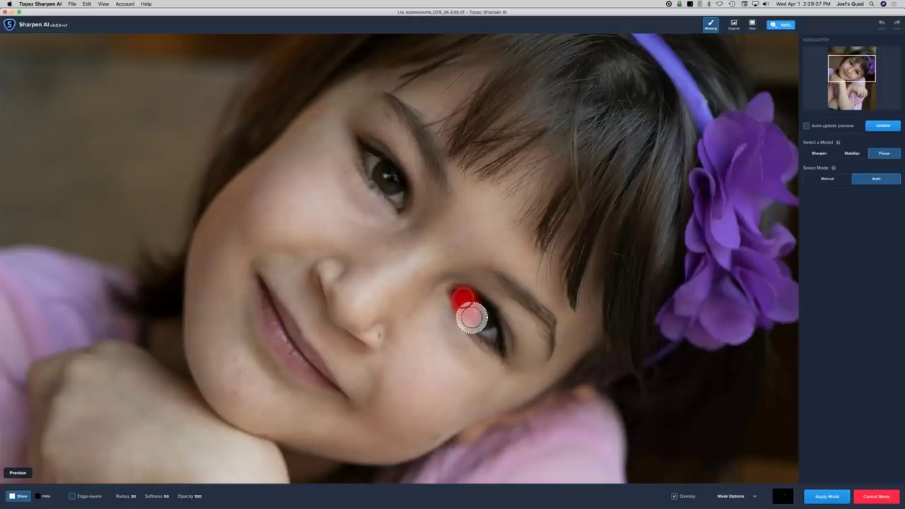
{"action": "left_click_drag", "start_coordinate": [470, 318], "coordinate": [498, 346]}
{"action": "left_click", "coordinate": [674, 496]}
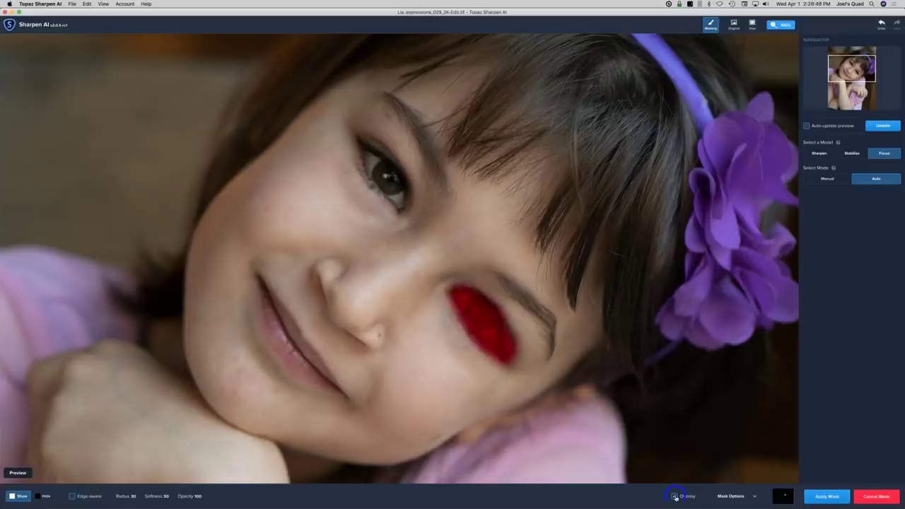
{"action": "left_click", "coordinate": [675, 496]}
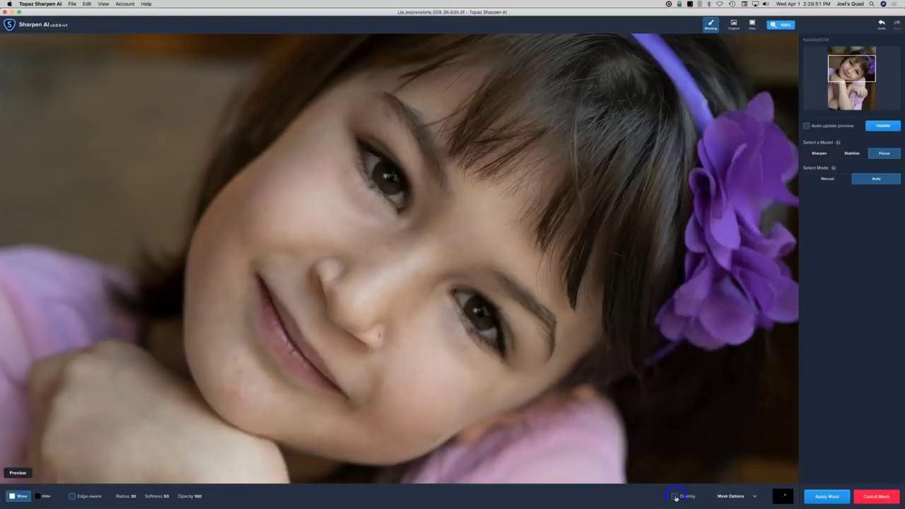
{"action": "left_click", "coordinate": [675, 496]}
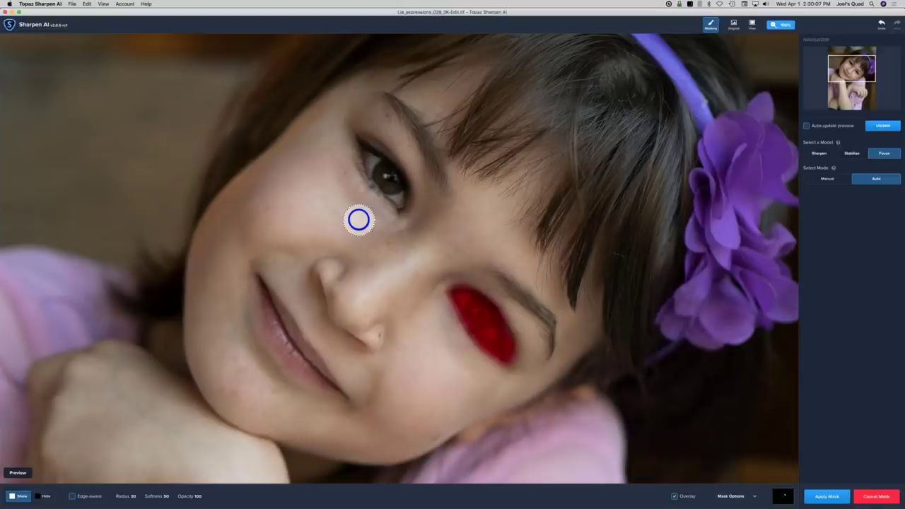
Make the mask brush edge-aware with a threshold of 100, and check its radius setting
{"action": "left_click", "coordinate": [72, 495]}
{"action": "mouse_move", "coordinate": [136, 494]}
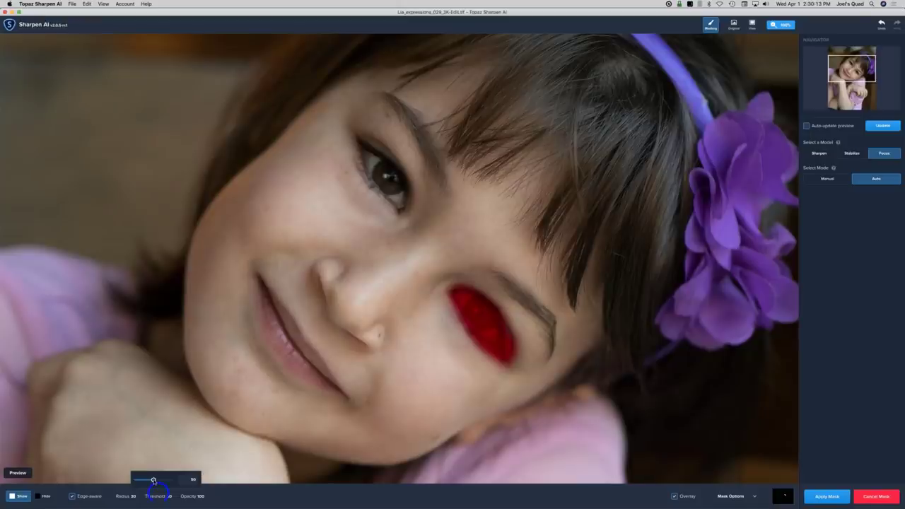
{"action": "left_click_drag", "start_coordinate": [153, 481], "coordinate": [177, 481]}
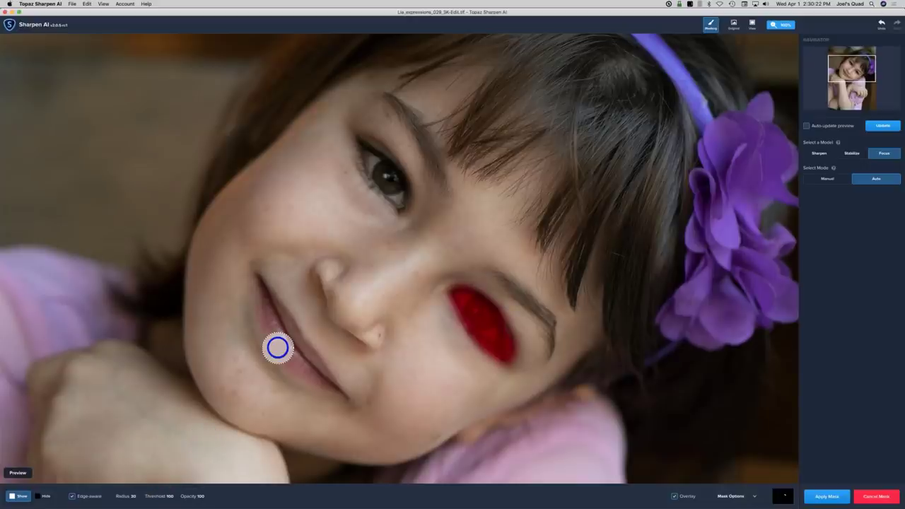
{"action": "left_click", "coordinate": [125, 496]}
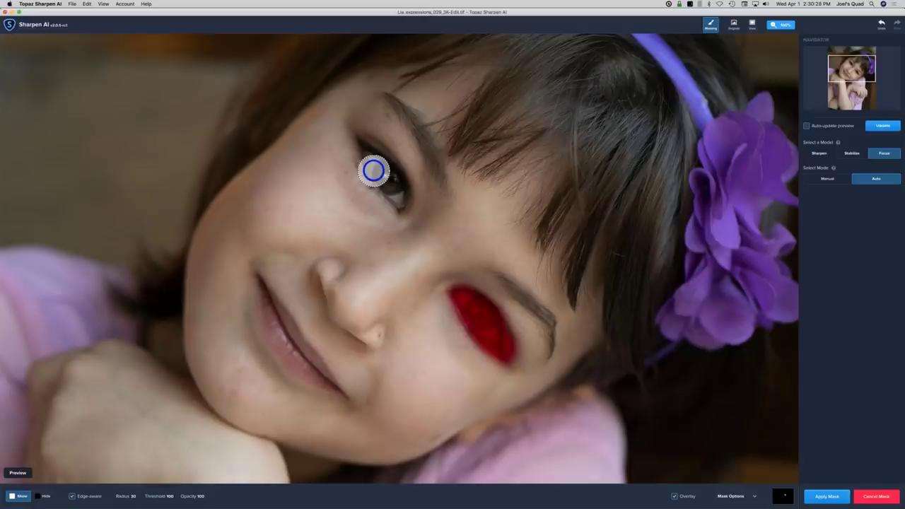
Switch to the Highlighter utility, quit it, and return to the masking view
{"action": "key", "text": "ctrl+alt+super+space"}
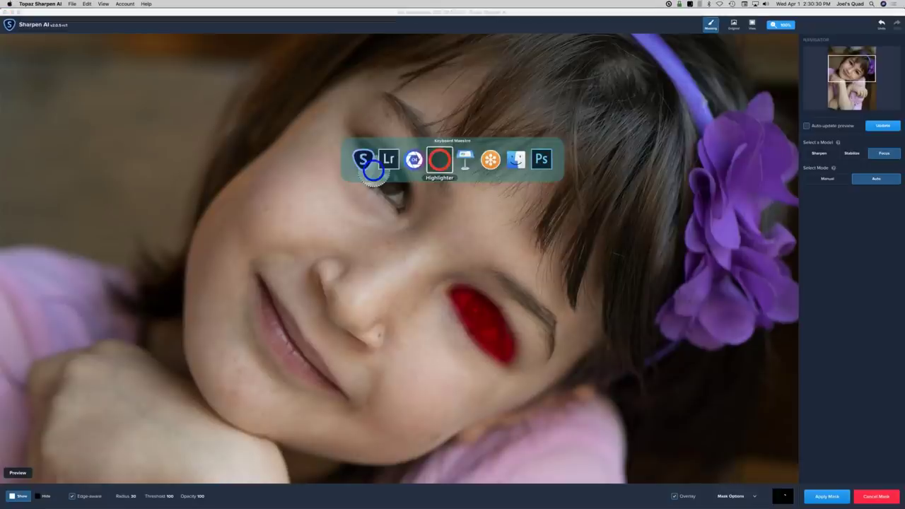
{"action": "key", "text": "Return"}
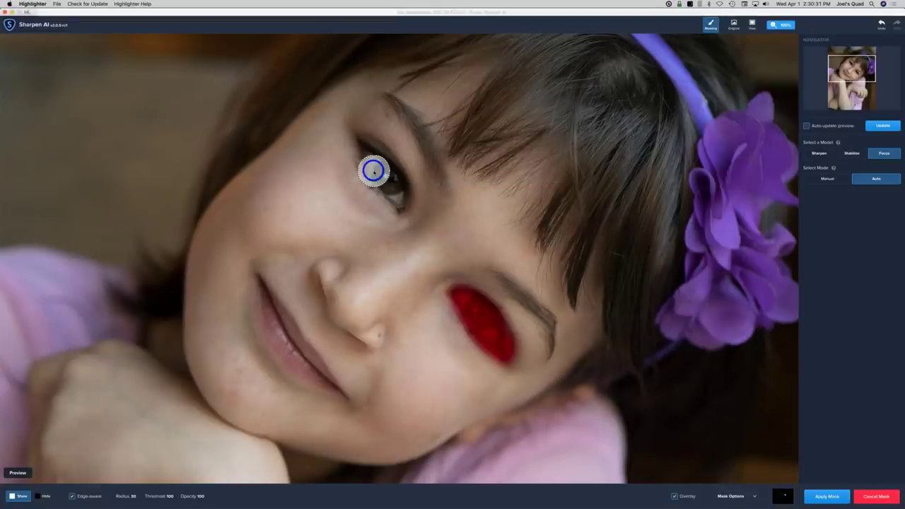
{"action": "left_click", "coordinate": [360, 181]}
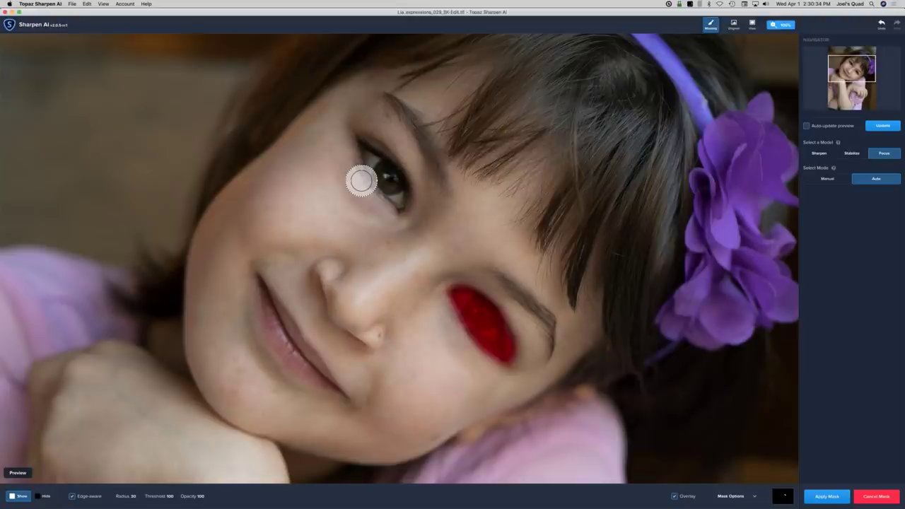
{"action": "key", "text": "ctrl+alt+super+space"}
{"action": "key", "text": "Right"}
{"action": "key", "text": "Right"}
{"action": "key", "text": "Right"}
{"action": "key", "text": "Right"}
{"action": "key", "text": "Right"}
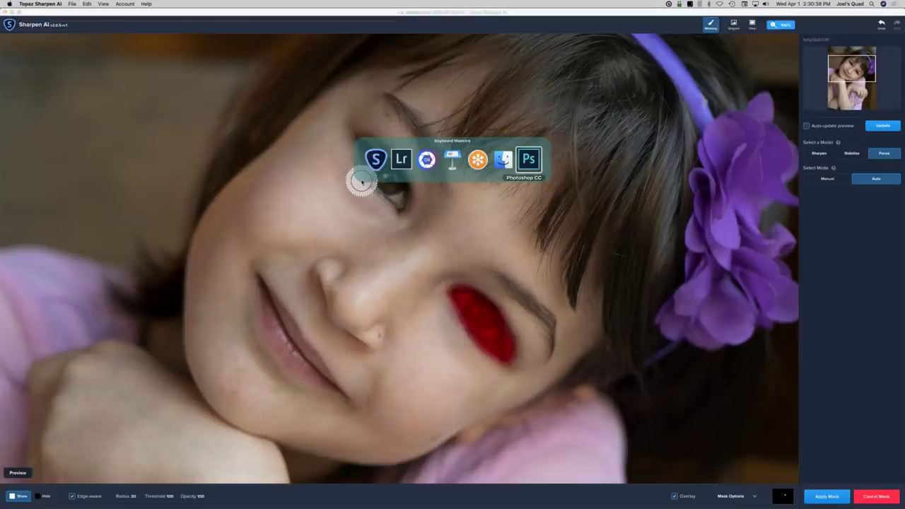
{"action": "key", "text": "Escape"}
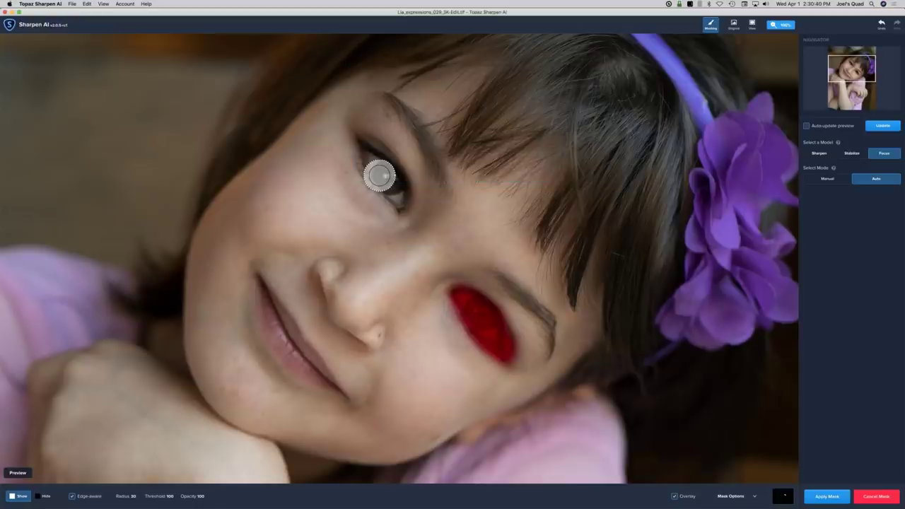
Paint the edge-aware sharpening mask over the eye farther from the flower headband
{"action": "left_click", "coordinate": [379, 176]}
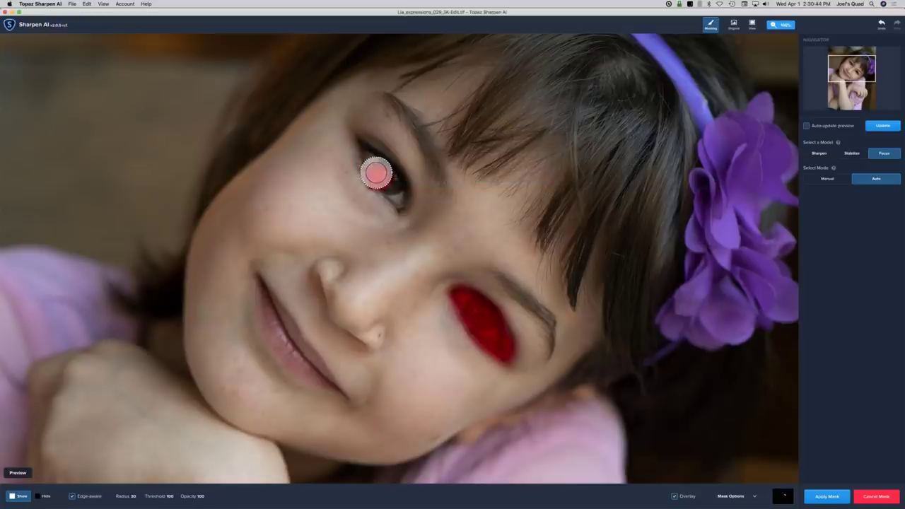
{"action": "left_click_drag", "start_coordinate": [376, 173], "coordinate": [362, 147]}
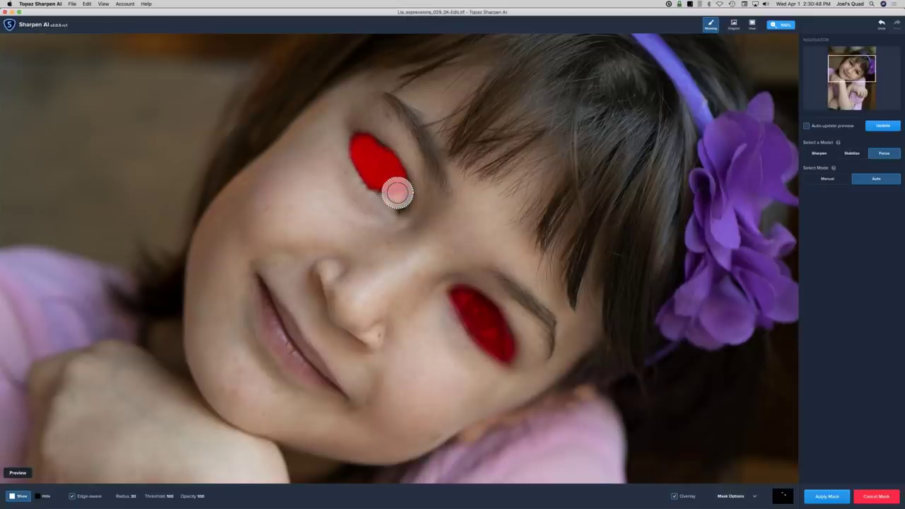
{"action": "left_click_drag", "start_coordinate": [397, 193], "coordinate": [394, 190]}
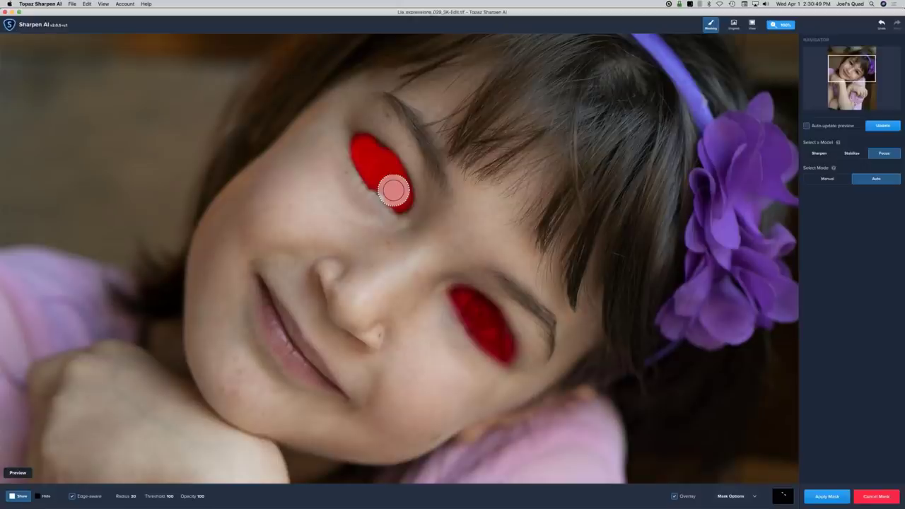
{"action": "mouse_move", "coordinate": [390, 187]}
{"action": "left_mouse_down"}
{"action": "mouse_move", "coordinate": [398, 178]}
{"action": "mouse_move", "coordinate": [499, 322]}
{"action": "mouse_move", "coordinate": [486, 311]}
{"action": "left_mouse_up"}
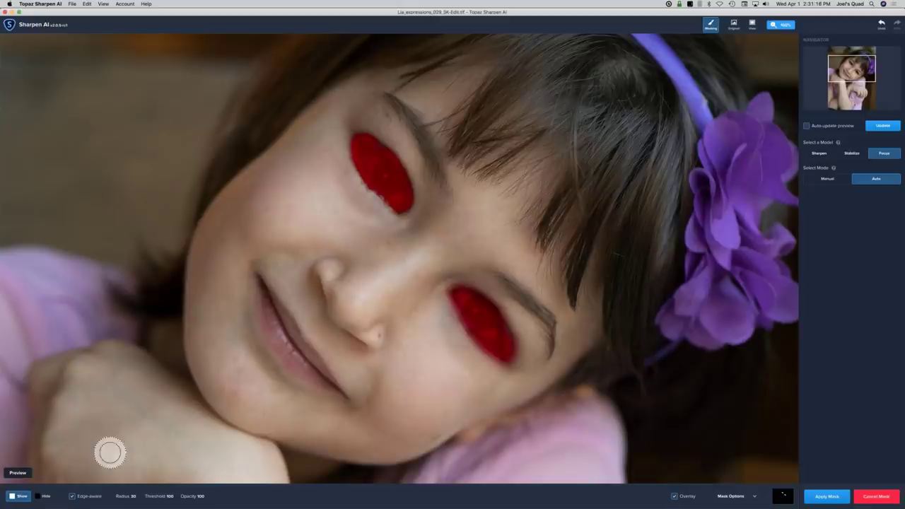
Turn off edge-aware masking and set the brush opacity to 20
{"action": "left_click", "coordinate": [72, 497]}
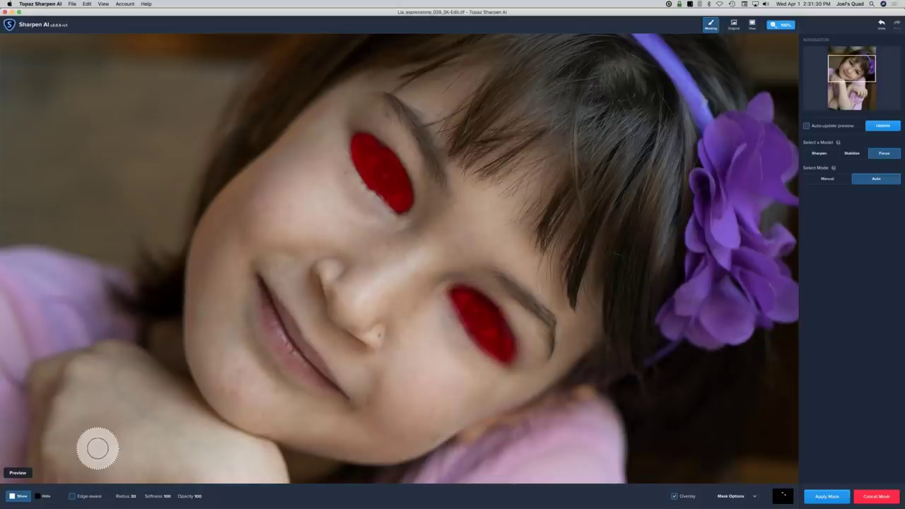
{"action": "left_click", "coordinate": [189, 496]}
{"action": "left_click_drag", "start_coordinate": [204, 480], "coordinate": [179, 483]}
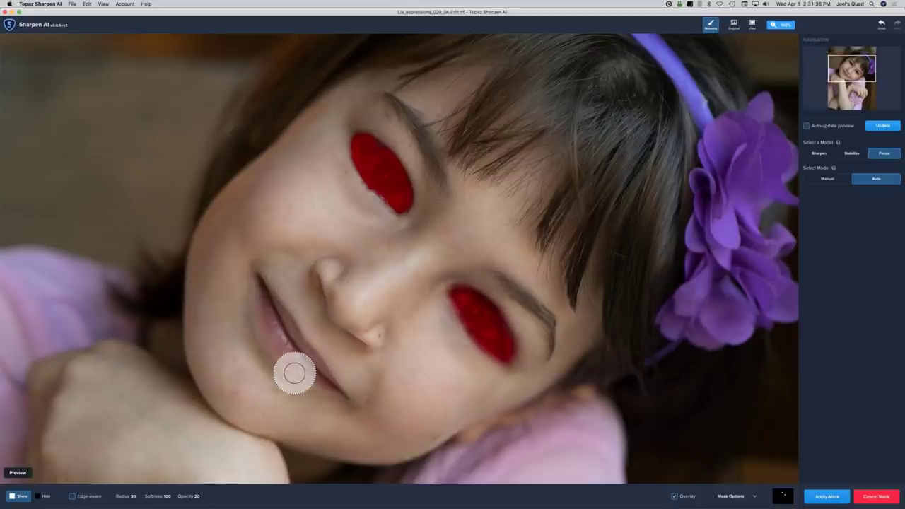
Paint a trial low-opacity mask stroke over the girl's lips and undo it
{"action": "mouse_move", "coordinate": [277, 320]}
{"action": "left_mouse_down"}
{"action": "mouse_move", "coordinate": [269, 309]}
{"action": "mouse_move", "coordinate": [327, 384]}
{"action": "left_mouse_up"}
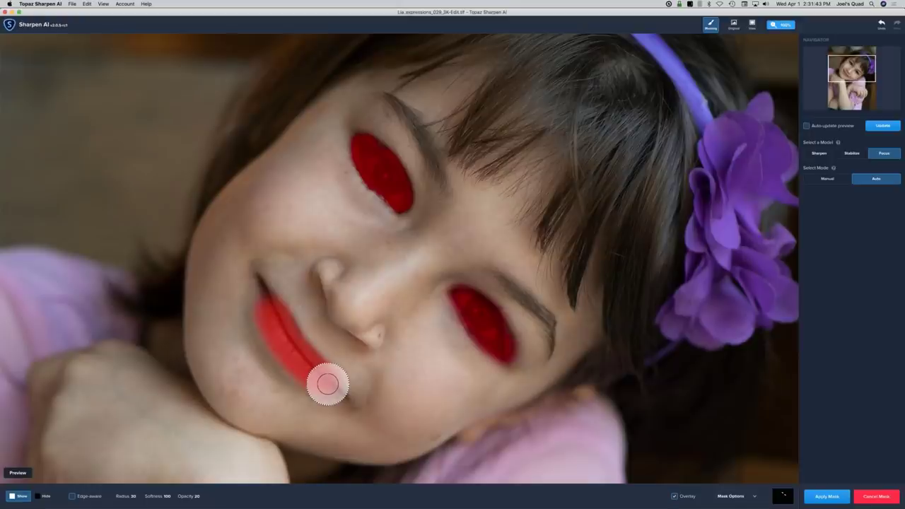
{"action": "key", "text": "super+z"}
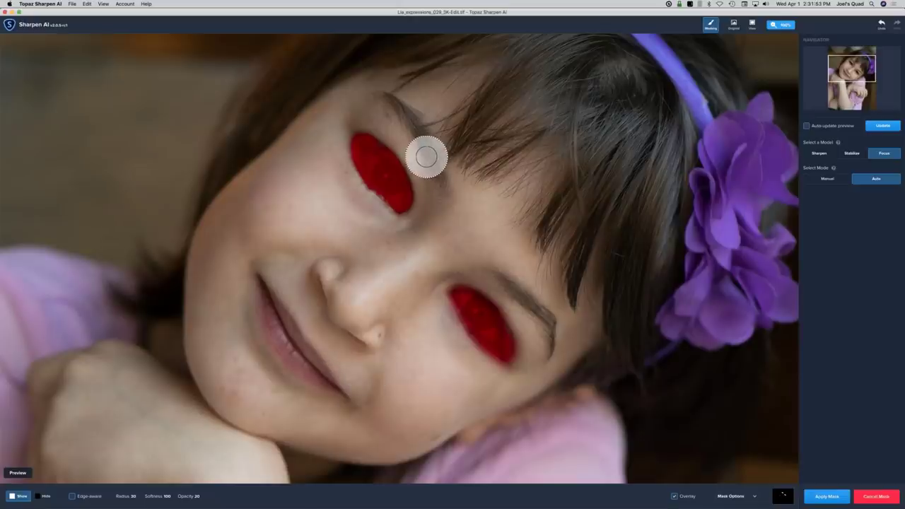
Set the mask brush radius to 22 and its opacity to 20
{"action": "key", "text": "0"}
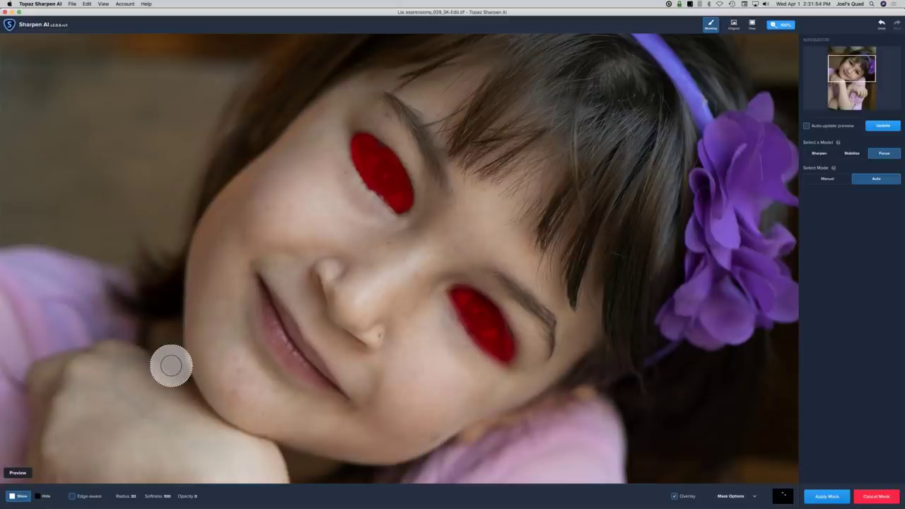
{"action": "left_click", "coordinate": [126, 496]}
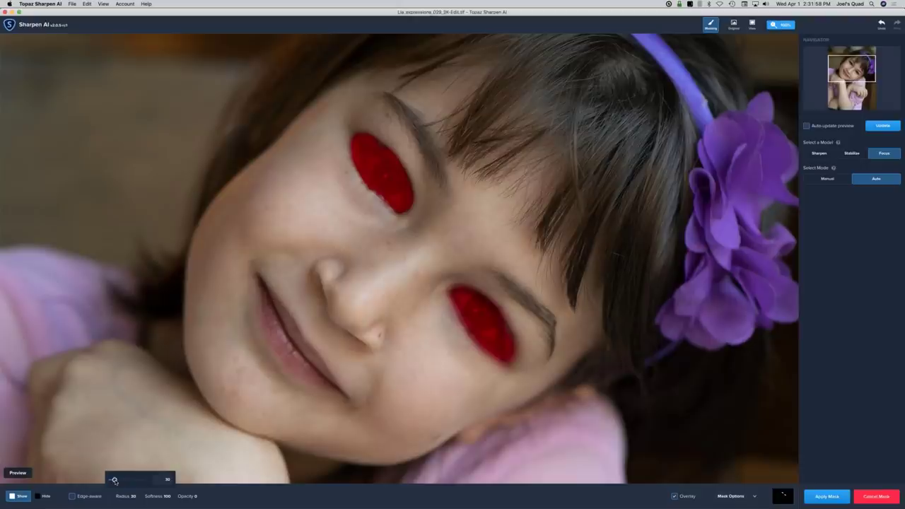
{"action": "left_click_drag", "start_coordinate": [114, 481], "coordinate": [114, 480]}
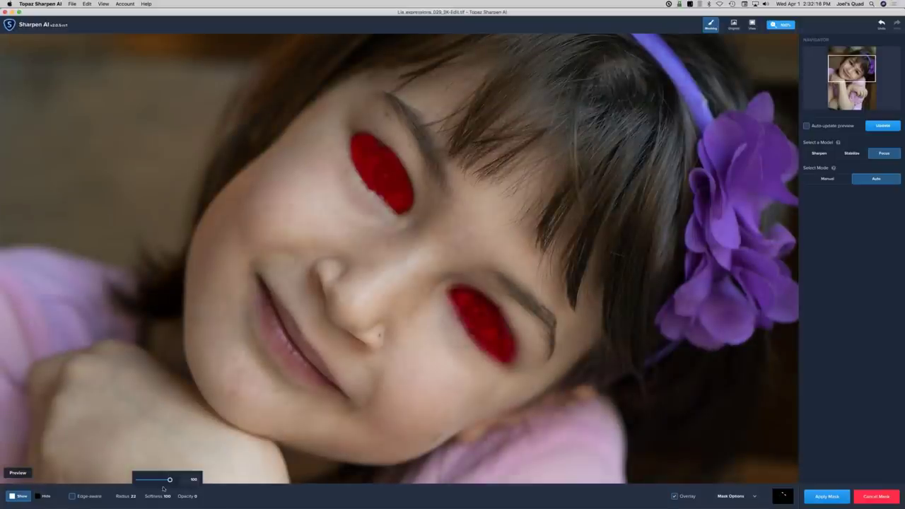
{"action": "mouse_move", "coordinate": [188, 496]}
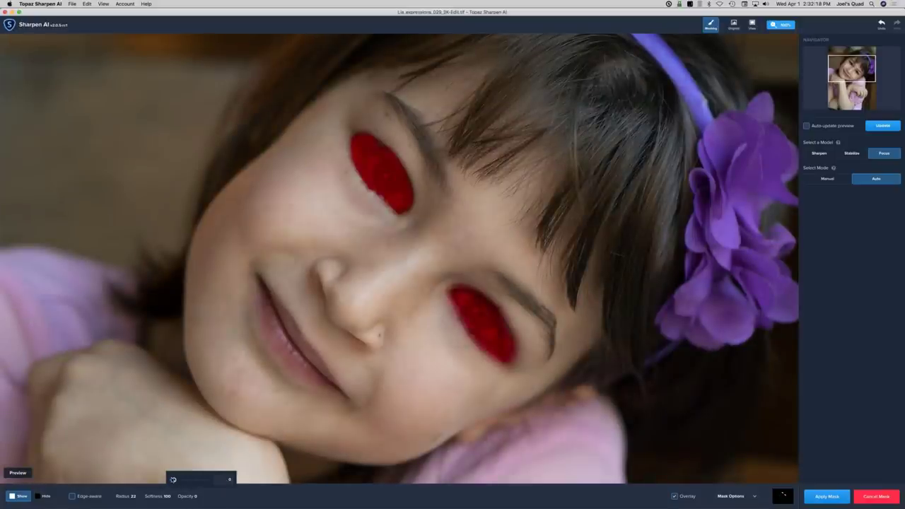
{"action": "key", "text": "Tab"}
{"action": "left_click_drag", "start_coordinate": [174, 480], "coordinate": [179, 480]}
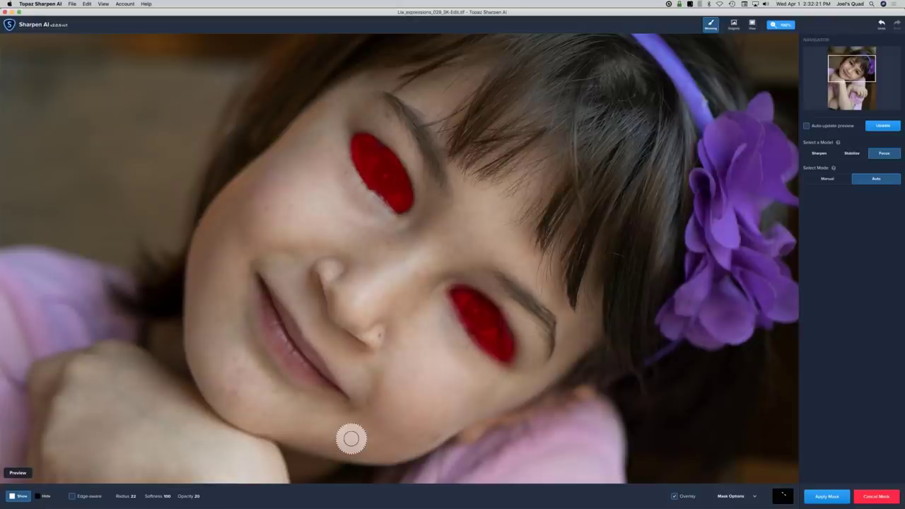
Paint trial mask strokes along both eyebrows and undo each one
{"action": "left_click_drag", "start_coordinate": [493, 269], "coordinate": [552, 351]}
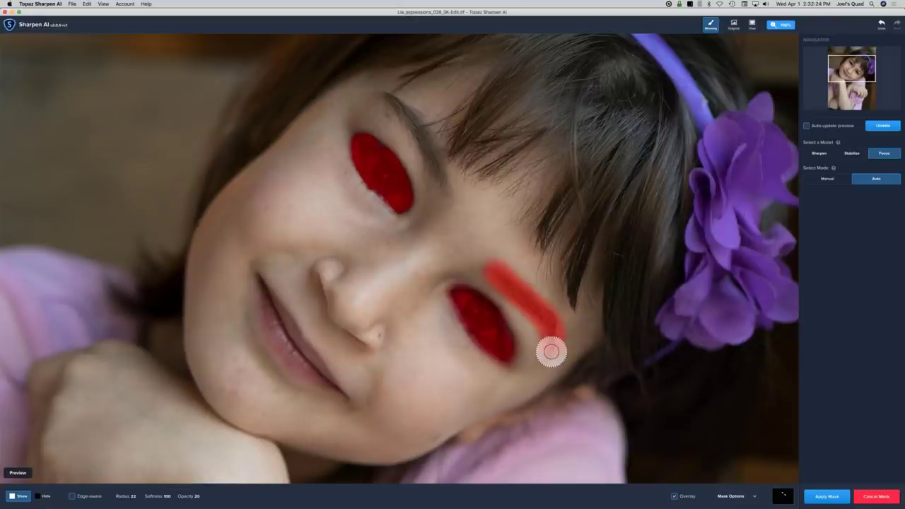
{"action": "key", "text": "super+z"}
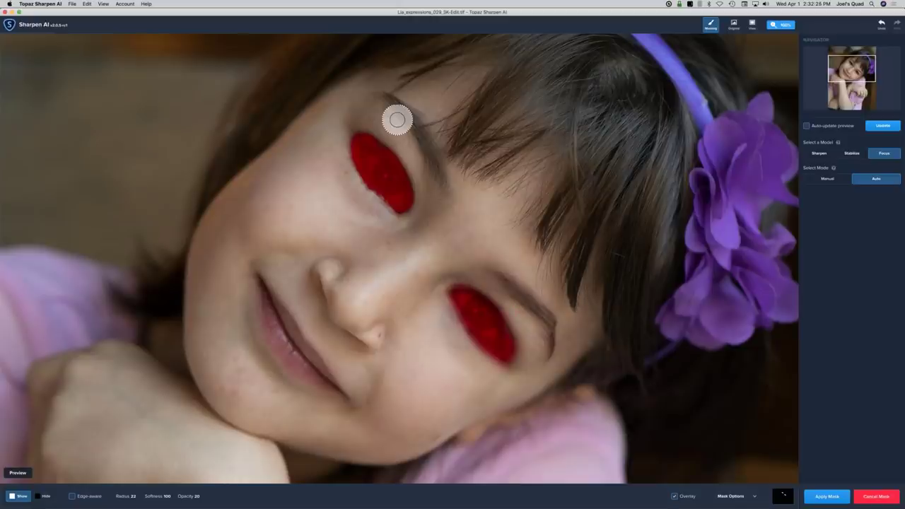
{"action": "left_click_drag", "start_coordinate": [395, 104], "coordinate": [442, 191]}
{"action": "key", "text": "super+z"}
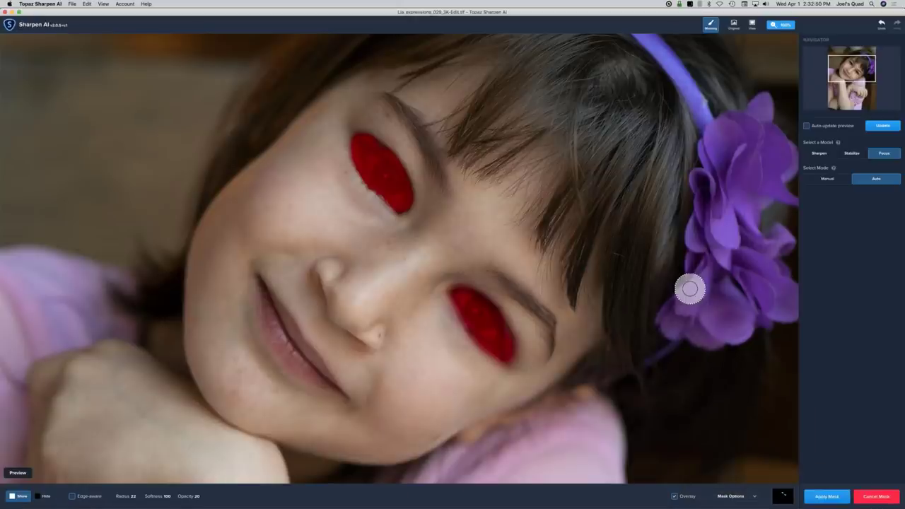
Hide the mask overlay and compare the selectively sharpened face with the original image
{"action": "left_click", "coordinate": [674, 496]}
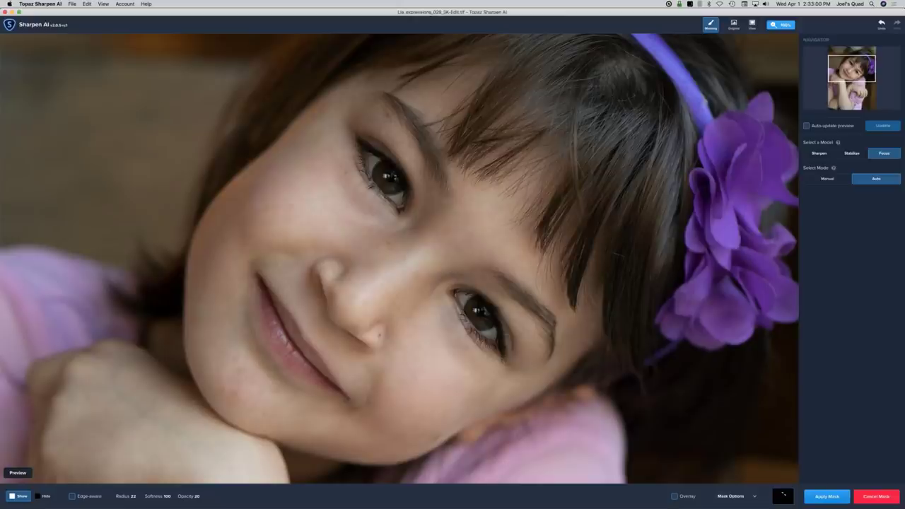
{"action": "key", "text": "backslash"}
{"action": "scroll", "coordinate": [400, 259], "scroll_direction": "down", "scroll_amount": 3}
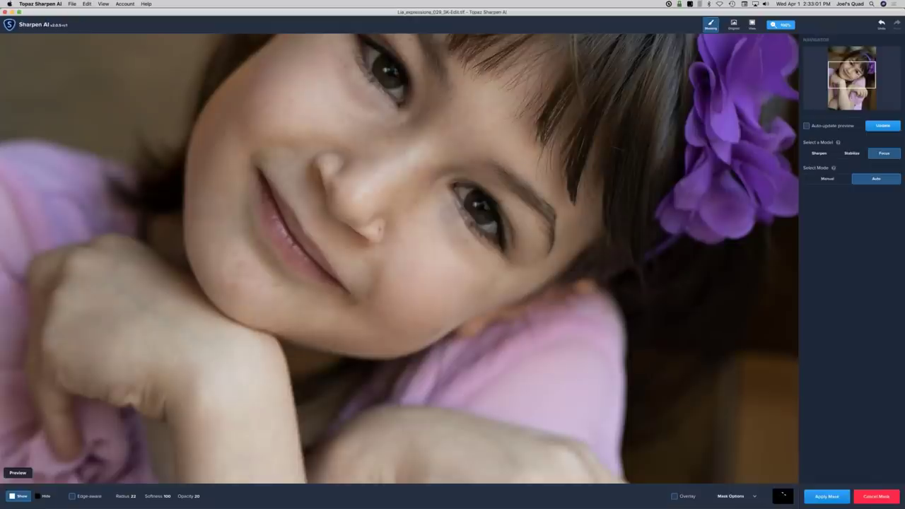
{"action": "scroll", "coordinate": [399, 259], "scroll_direction": "up", "scroll_amount": 4}
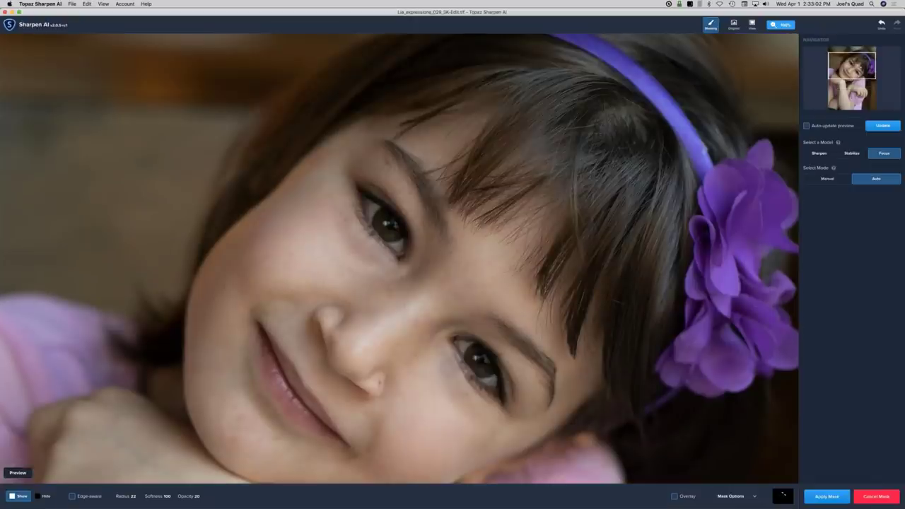
{"action": "scroll", "coordinate": [399, 259], "scroll_direction": "down", "scroll_amount": 1}
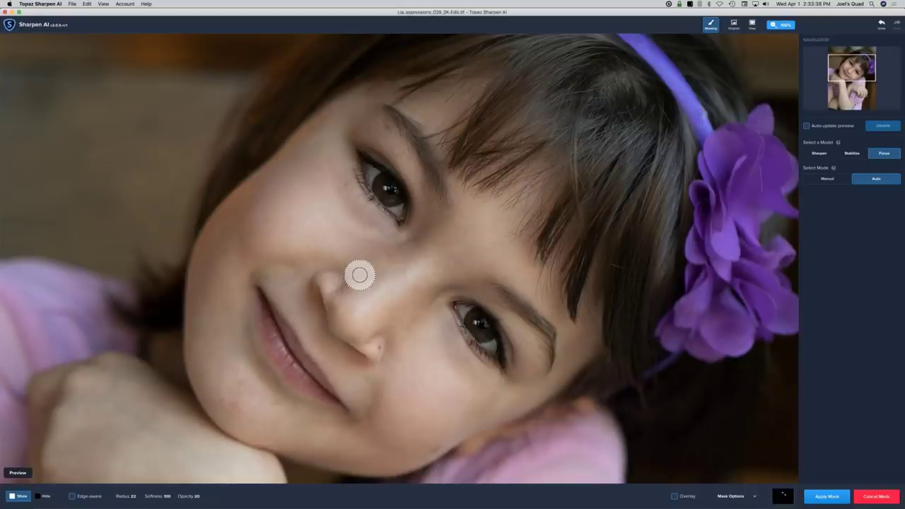
{"action": "mouse_move", "coordinate": [360, 275]}
{"action": "left_mouse_down"}
{"action": "mouse_move", "coordinate": [418, 264]}
{"action": "mouse_move", "coordinate": [577, 204]}
{"action": "mouse_move", "coordinate": [715, 107]}
{"action": "left_mouse_up"}
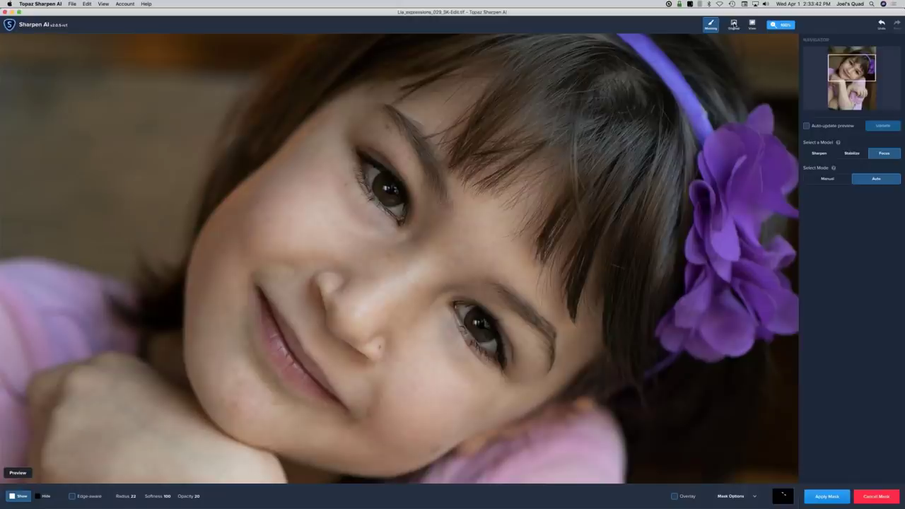
{"action": "left_click", "coordinate": [734, 26]}
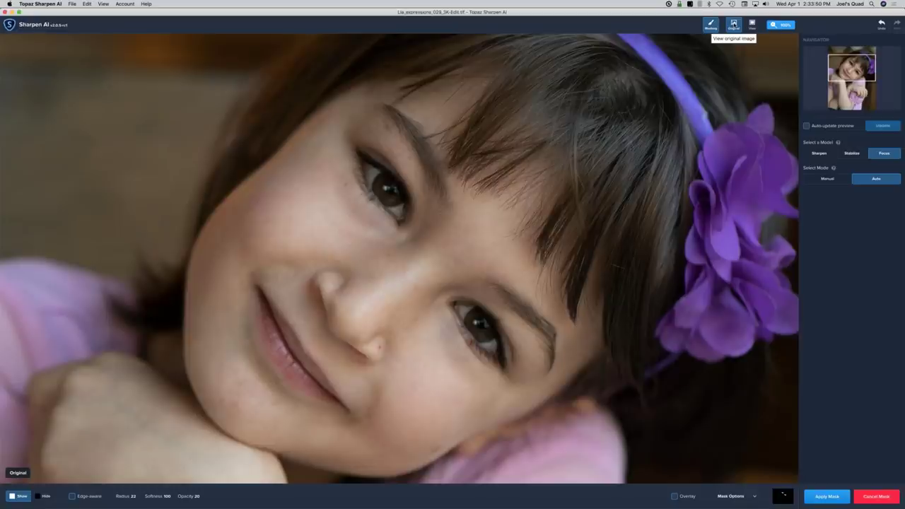
{"action": "left_click", "coordinate": [733, 24]}
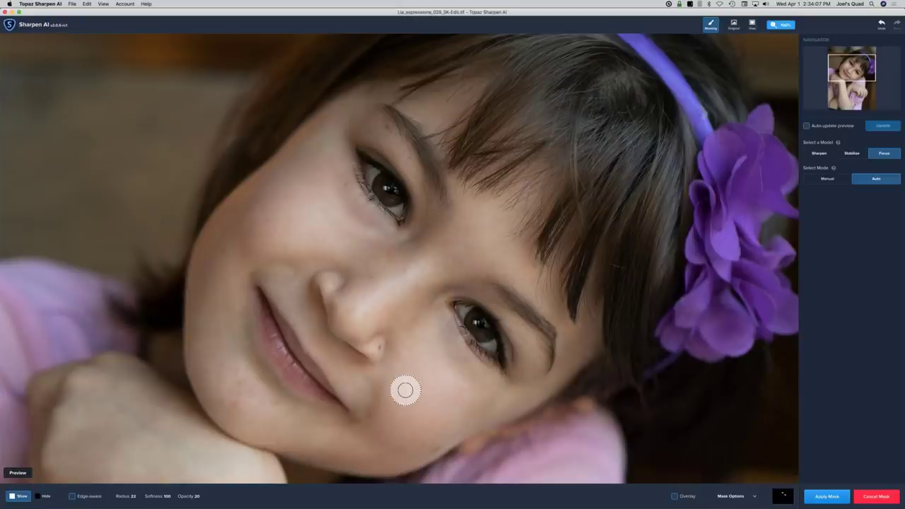
Apply the mask, save the sharpened portrait, and return to Lightroom Classic
{"action": "left_click", "coordinate": [842, 497]}
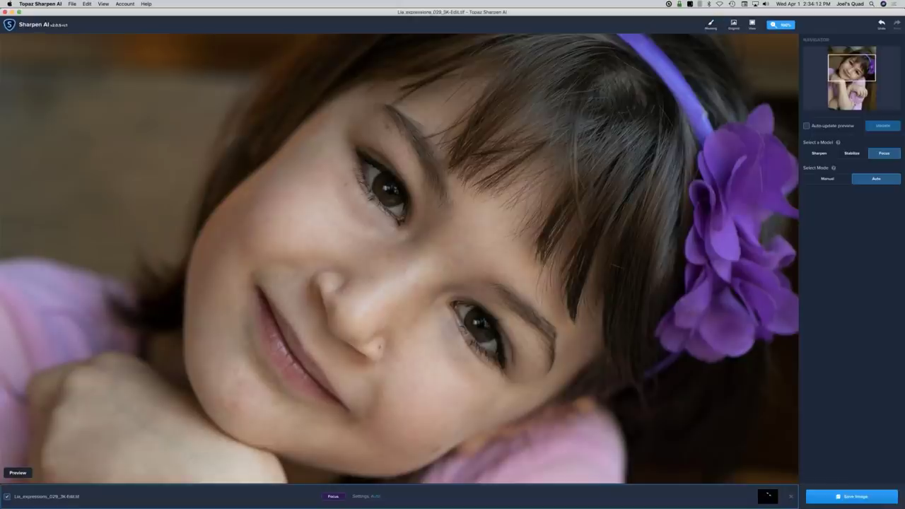
{"action": "left_click", "coordinate": [853, 497]}
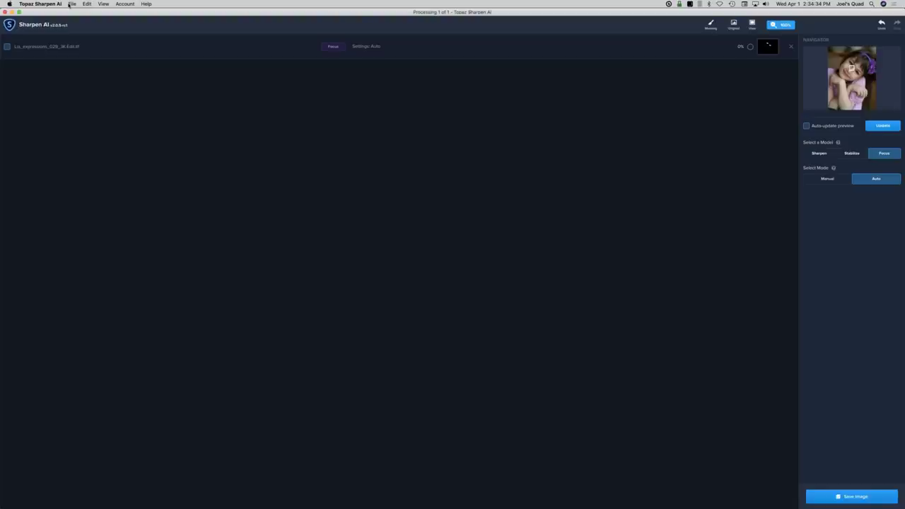
{"action": "left_click_drag", "start_coordinate": [69, 4], "coordinate": [70, 20]}
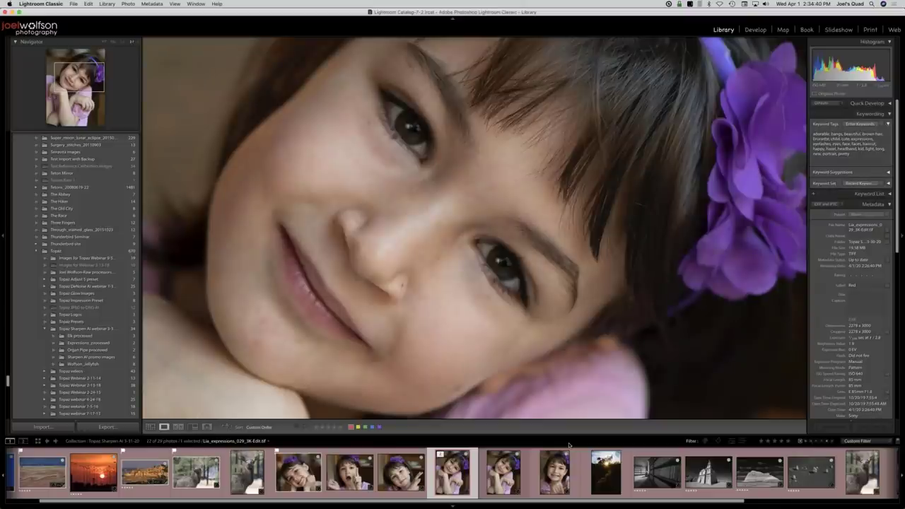
Compare two versions of the girl's portrait side by side in Lightroom, in close-up and zoomed out, with the side panels hidden
{"action": "key", "text": "Right"}
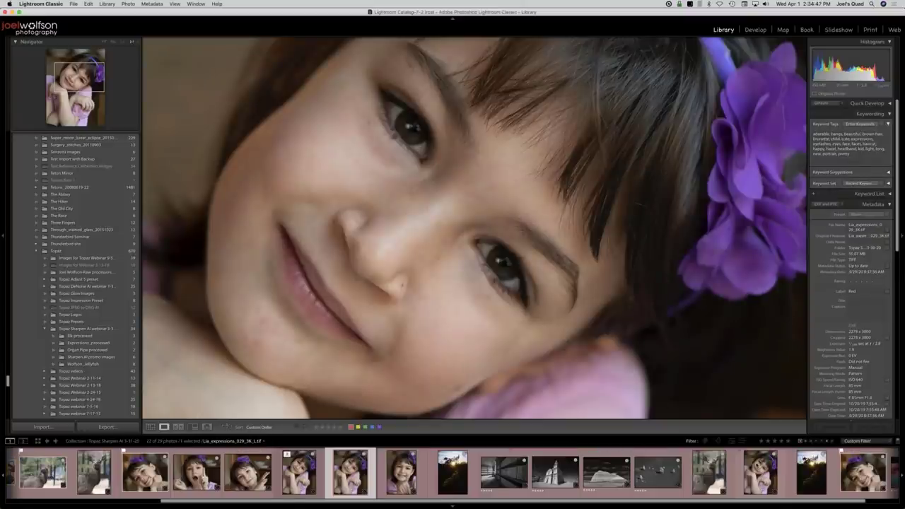
{"action": "left_click", "coordinate": [760, 473], "text": "super"}
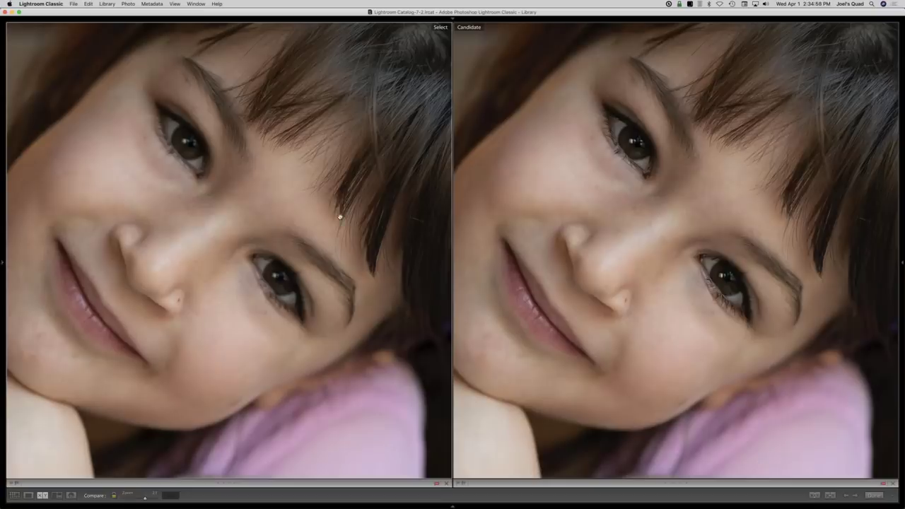
{"action": "key", "text": "F7"}
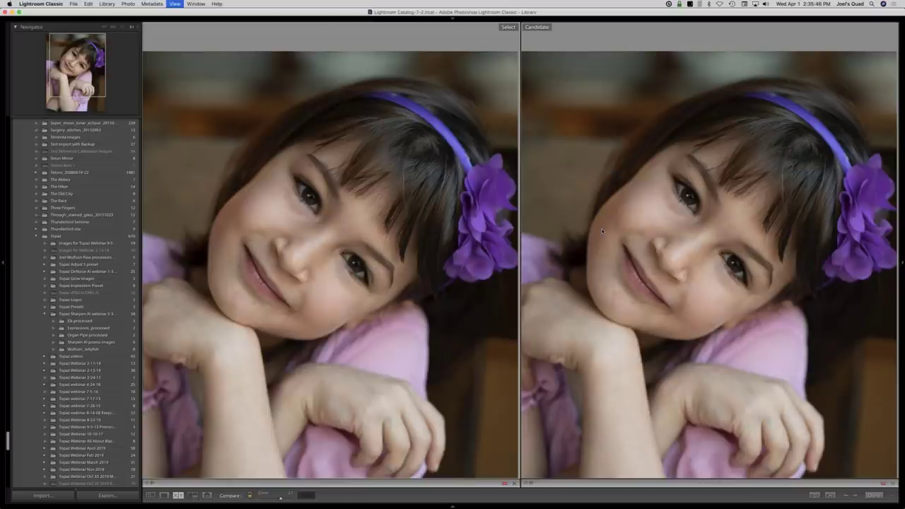
{"action": "key", "text": "super+equal"}
{"action": "key", "text": "Tab"}
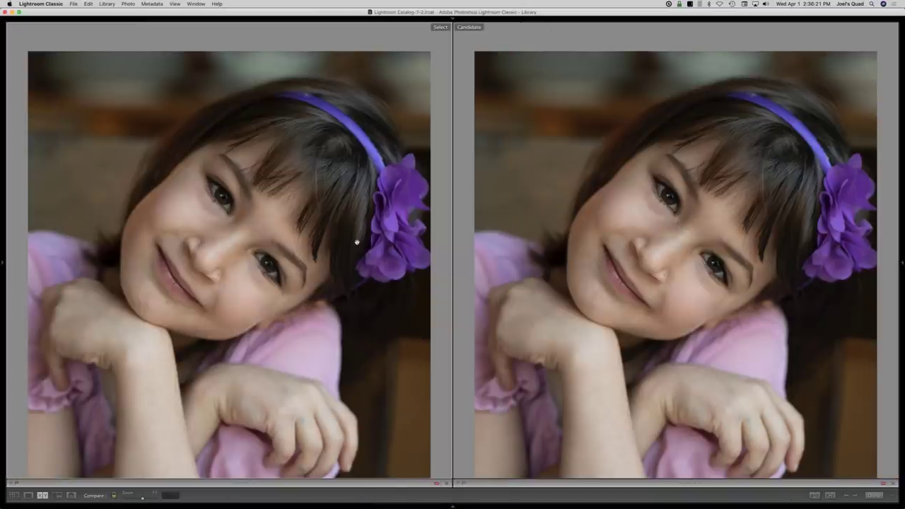
Bring back the Lightroom panels, open the Organ_Pipe_Scouting_073_4K.tif sunset photo on its own, and hide the filmstrip
{"action": "key", "text": "shift+Tab"}
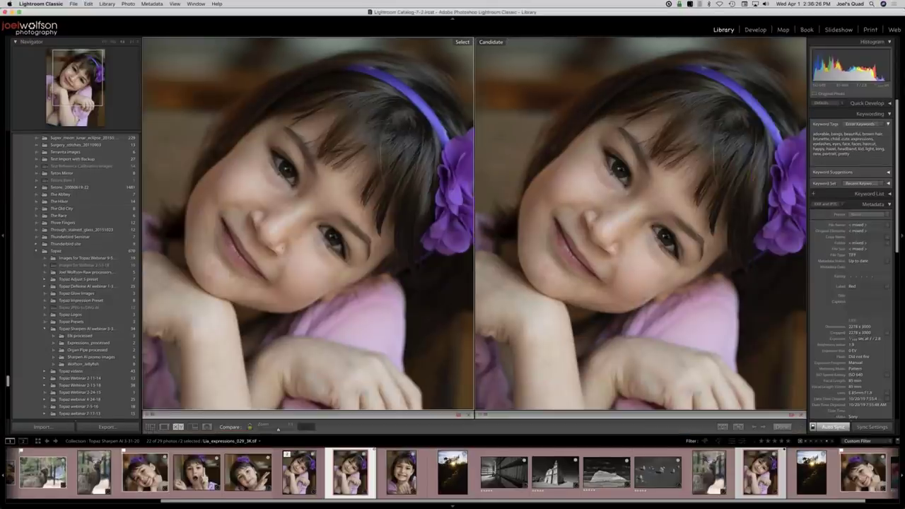
{"action": "double_click", "coordinate": [452, 472]}
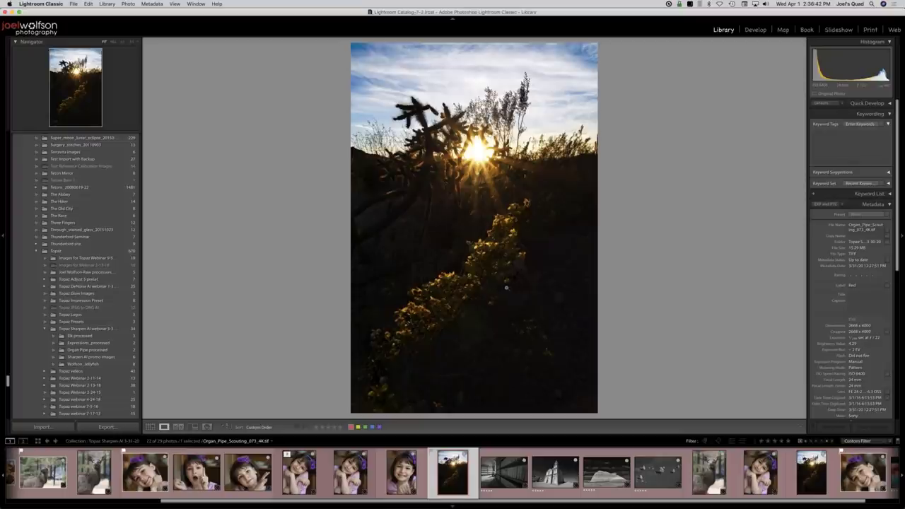
{"action": "key", "text": "alt"}
{"action": "key", "text": "f"}
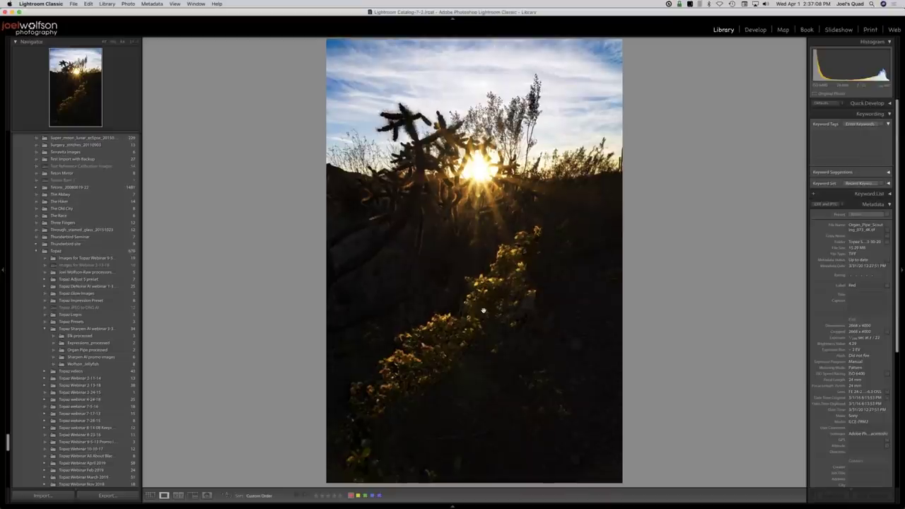
Inspect the yellow flowering bush in the sunset photo in close-up for sharpness
{"action": "left_click", "coordinate": [483, 309]}
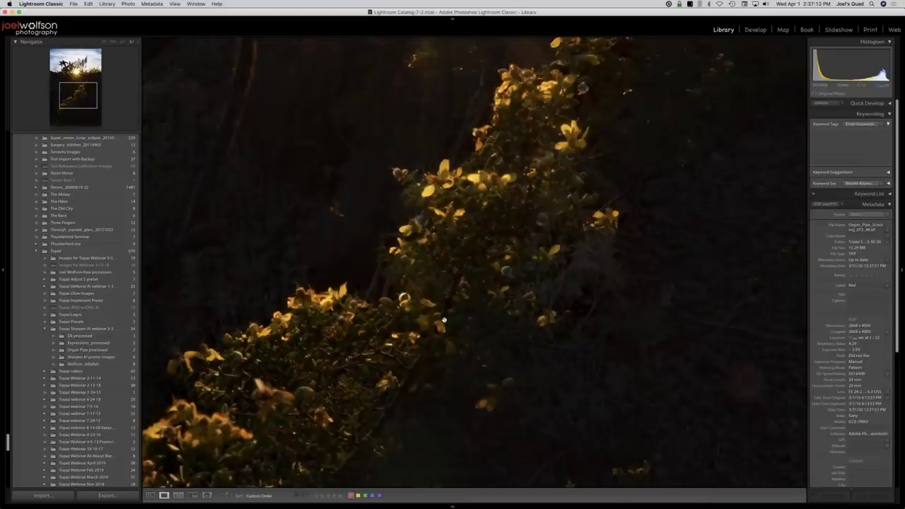
{"action": "left_click_drag", "start_coordinate": [443, 321], "coordinate": [578, 236]}
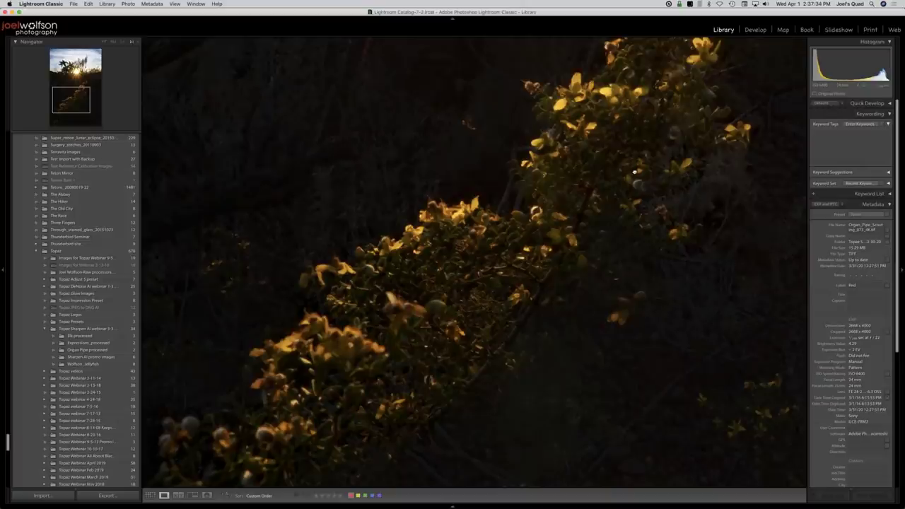
{"action": "left_click_drag", "start_coordinate": [643, 260], "coordinate": [644, 287]}
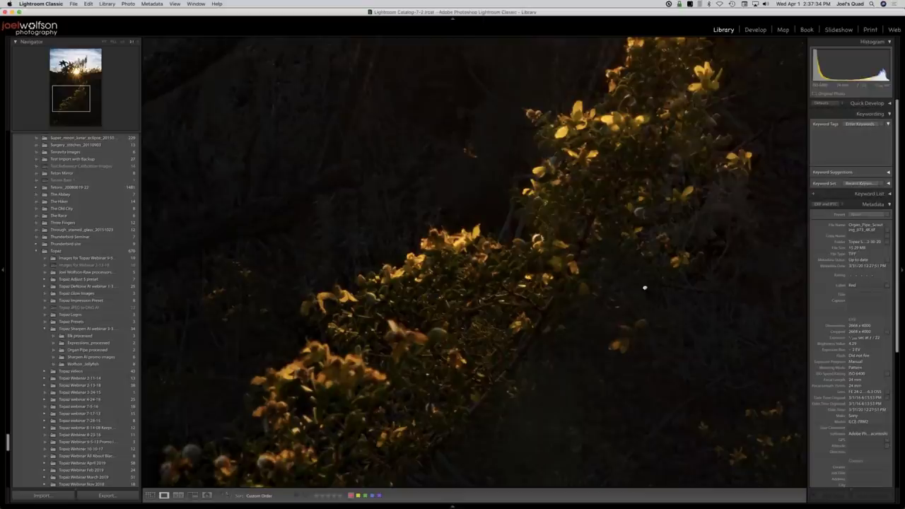
{"action": "left_click", "coordinate": [644, 287]}
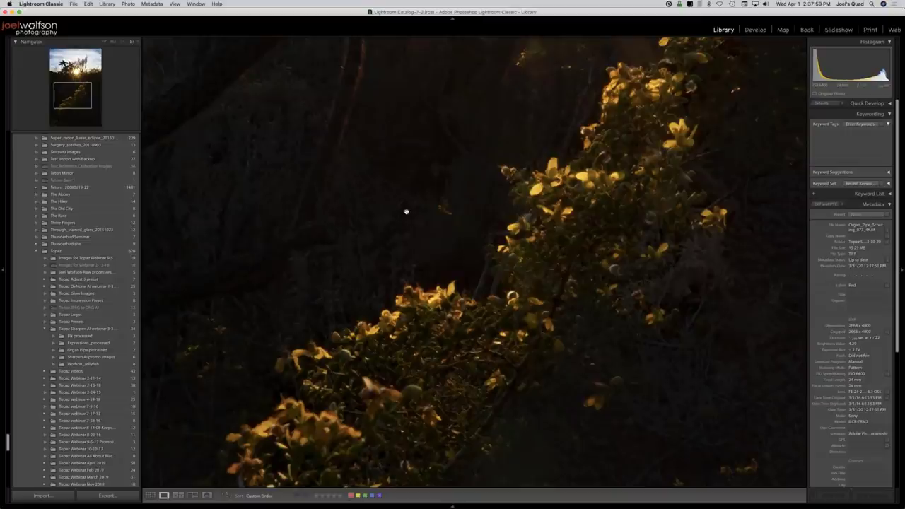
Open the sunset photo from Lightroom in Adobe Photoshop CC 2019 for editing and enlarge it to fill the canvas height
{"action": "right_click", "coordinate": [429, 208]}
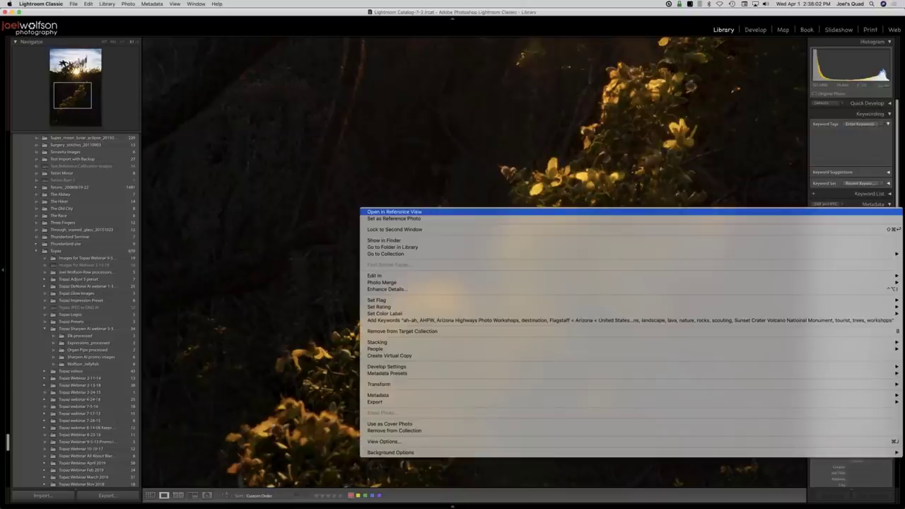
{"action": "mouse_move", "coordinate": [372, 276]}
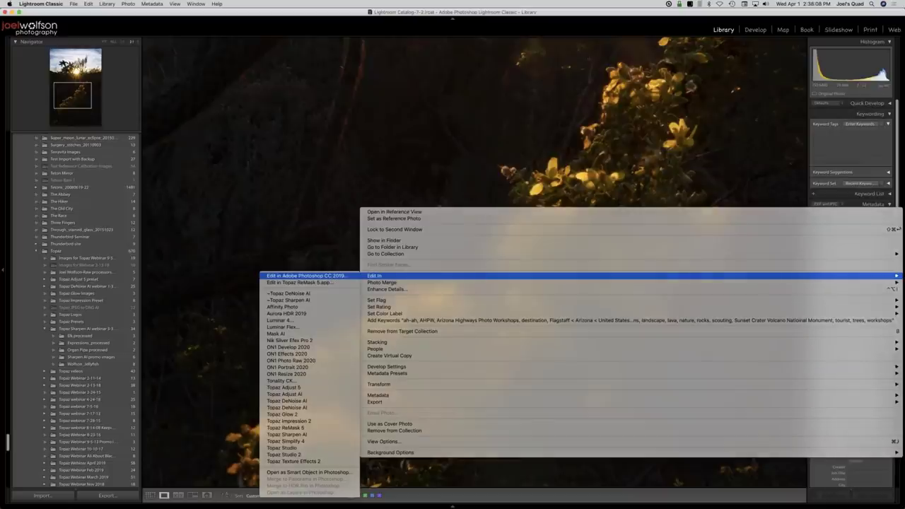
{"action": "left_click", "coordinate": [305, 276]}
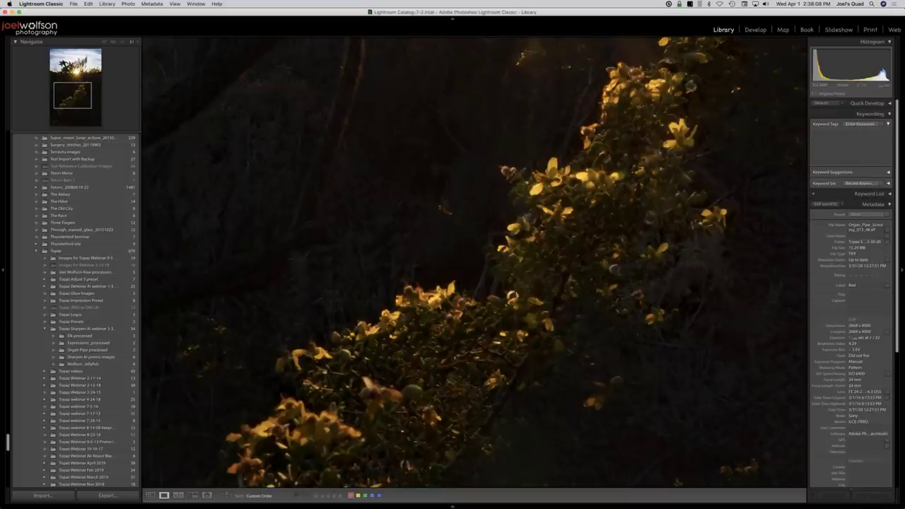
{"action": "key", "text": "super+e"}
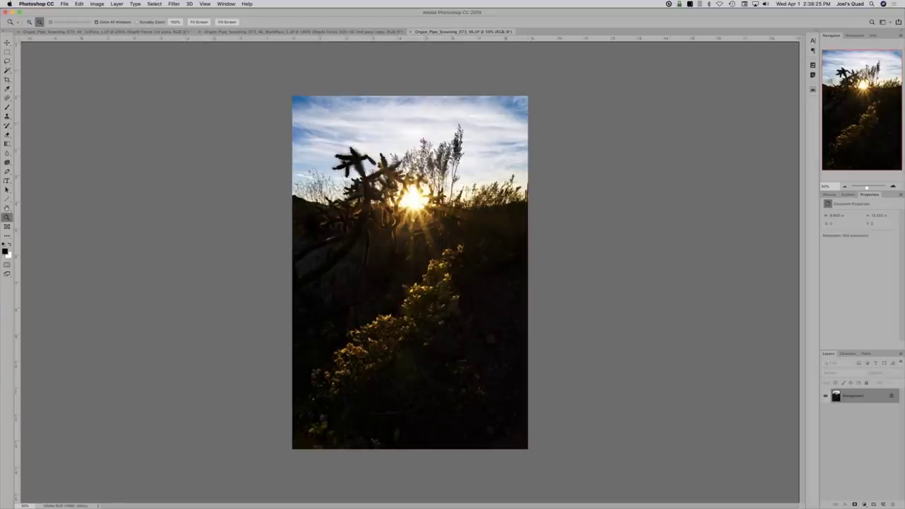
{"action": "scroll", "coordinate": [410, 272], "scroll_direction": "up", "scroll_amount": 2}
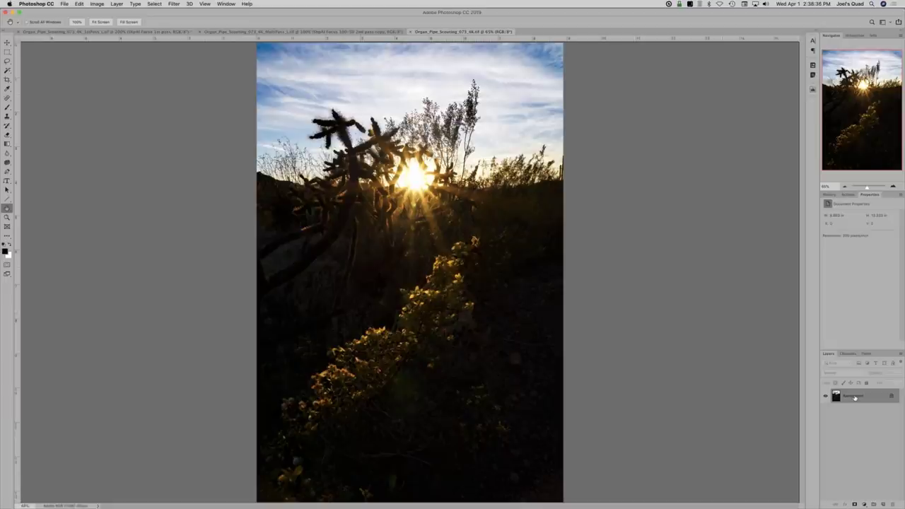
Duplicate the Background layer of the sunset photo and select the copy
{"action": "left_click_drag", "start_coordinate": [854, 398], "coordinate": [857, 414]}
{"action": "mouse_move", "coordinate": [798, 504]}
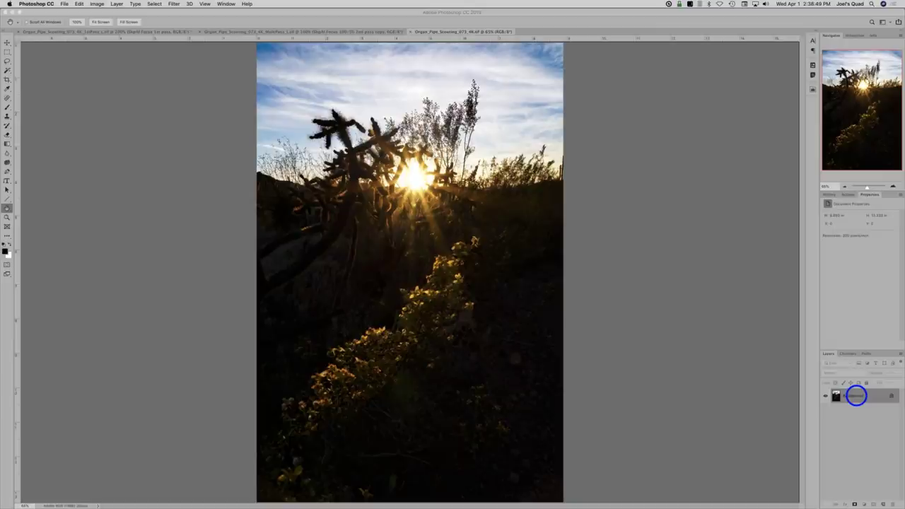
{"action": "left_click_drag", "start_coordinate": [856, 395], "coordinate": [883, 504]}
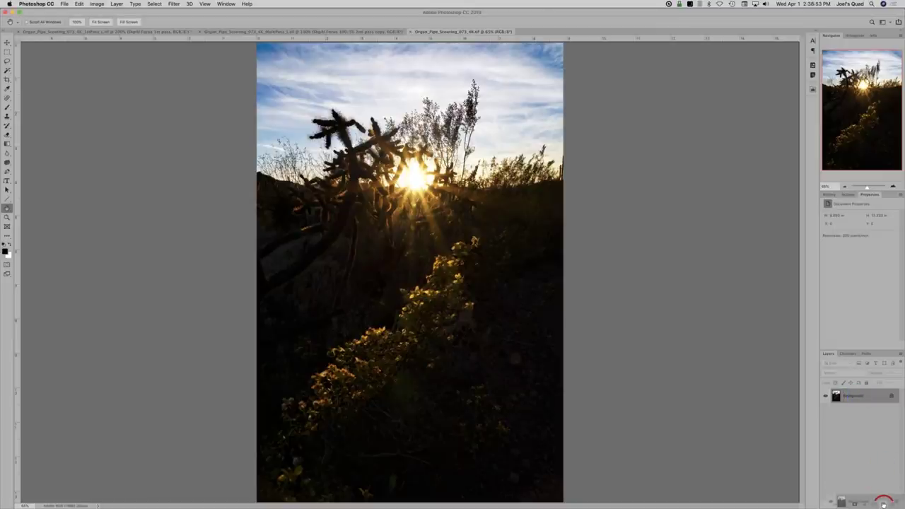
{"action": "left_click_drag", "start_coordinate": [883, 505], "coordinate": [883, 503]}
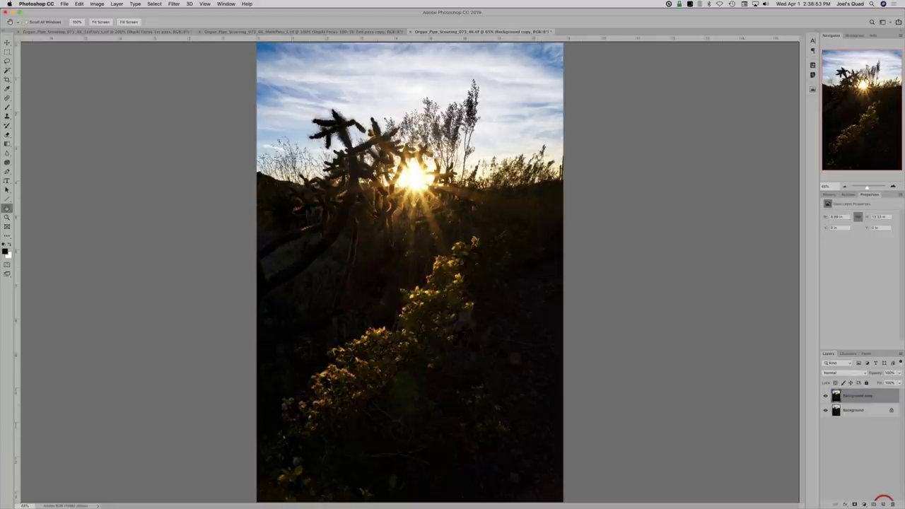
{"action": "left_click", "coordinate": [853, 398]}
Rename the duplicated layer as SharpenAI 1st pass
{"action": "left_click", "coordinate": [117, 4]}
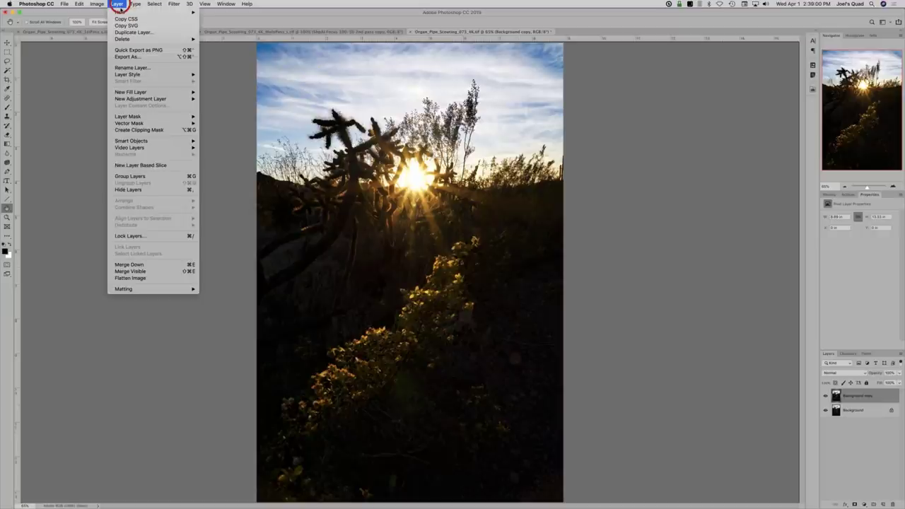
{"action": "left_click", "coordinate": [88, 57]}
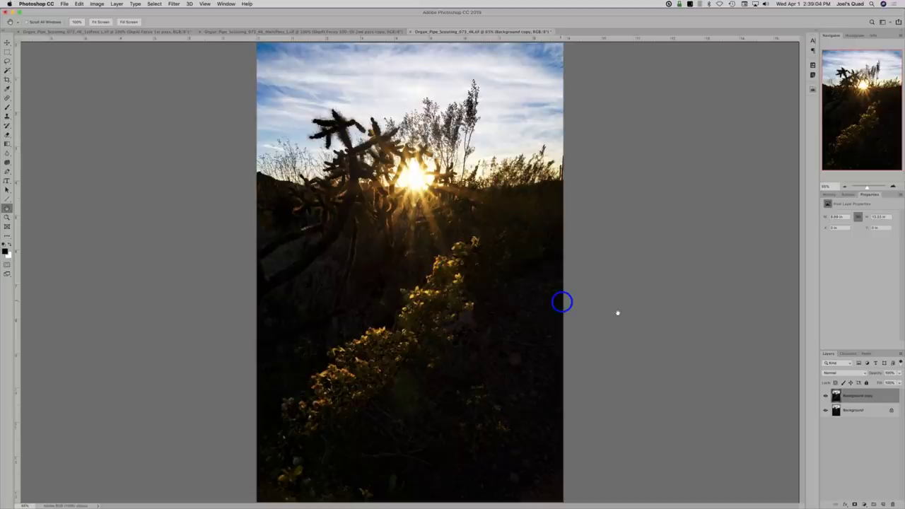
{"action": "double_click", "coordinate": [854, 395]}
{"action": "type", "text": "Skyies"}
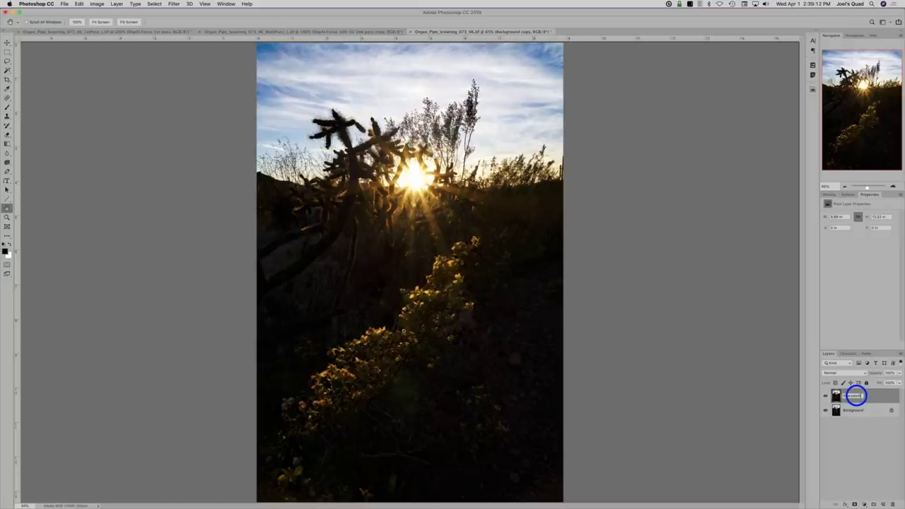
{"action": "type", "text": "s sky"}
{"action": "key", "text": "Return"}
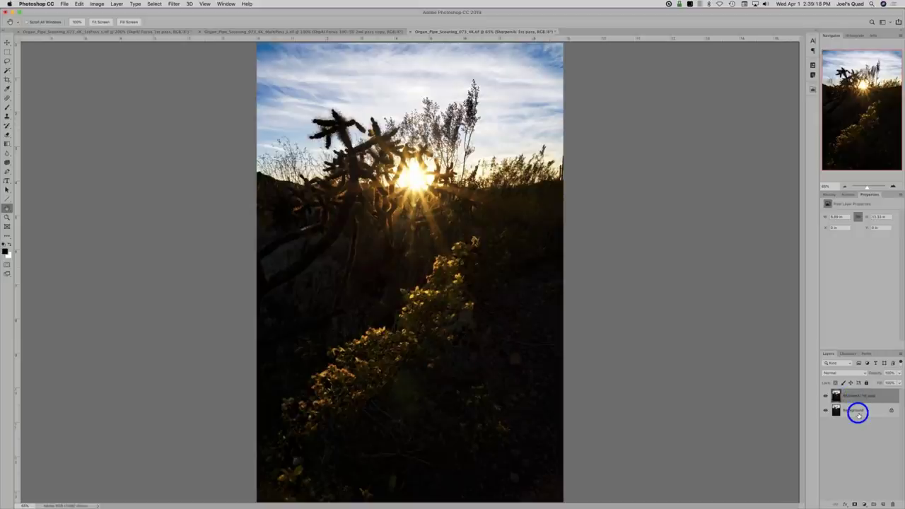
Select the SharpenAI 1st pass layer and launch the Topaz Sharpen AI filter on it
{"action": "left_click", "coordinate": [847, 430]}
{"action": "left_click", "coordinate": [855, 397]}
{"action": "left_click_drag", "start_coordinate": [855, 397], "coordinate": [868, 398]}
{"action": "left_click", "coordinate": [172, 5]}
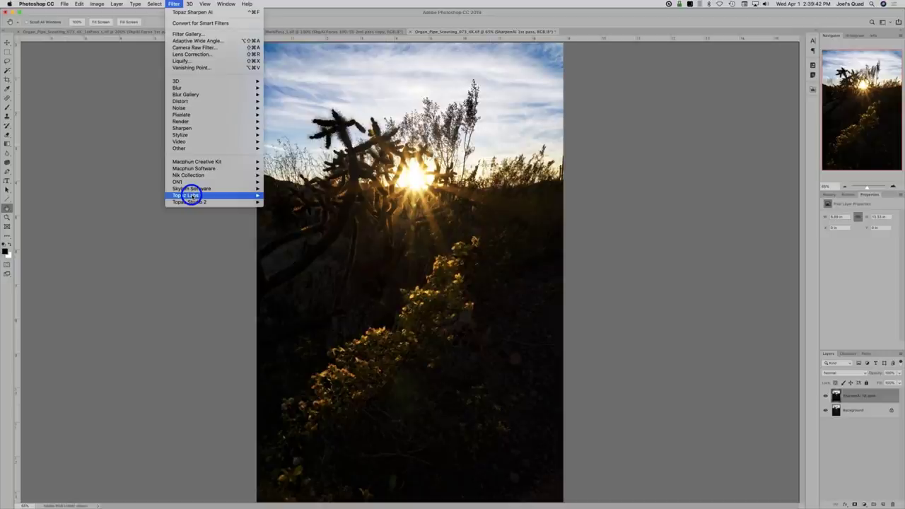
{"action": "left_click", "coordinate": [188, 195]}
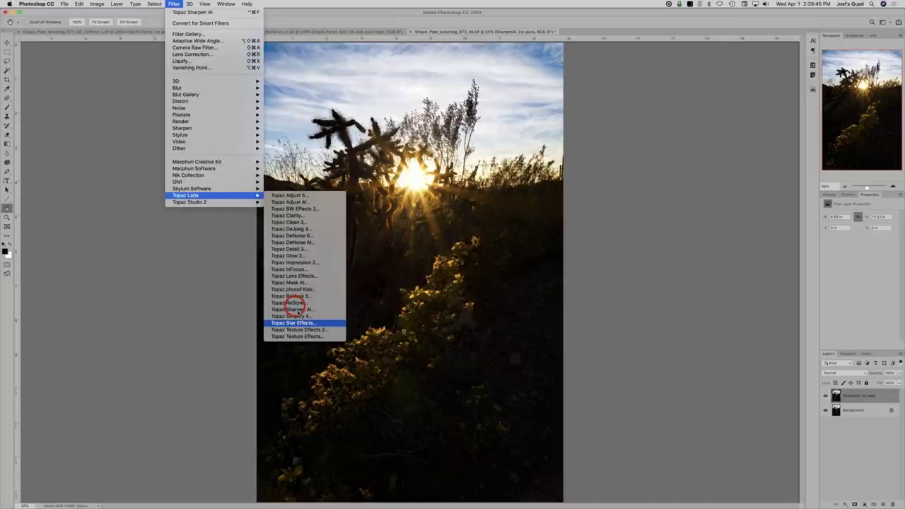
{"action": "left_click", "coordinate": [297, 309]}
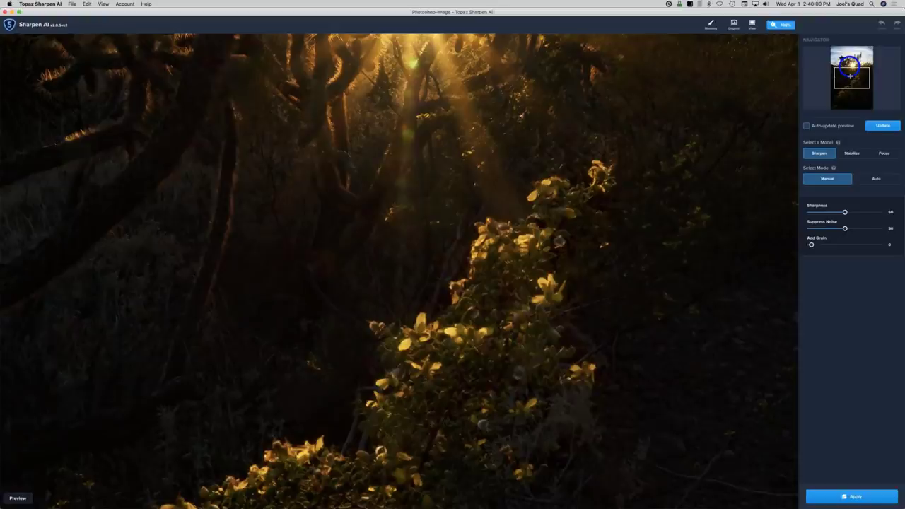
Choose the Focus model in Auto mode and generate a preview of the flowering bush area
{"action": "left_click_drag", "start_coordinate": [849, 66], "coordinate": [835, 84]}
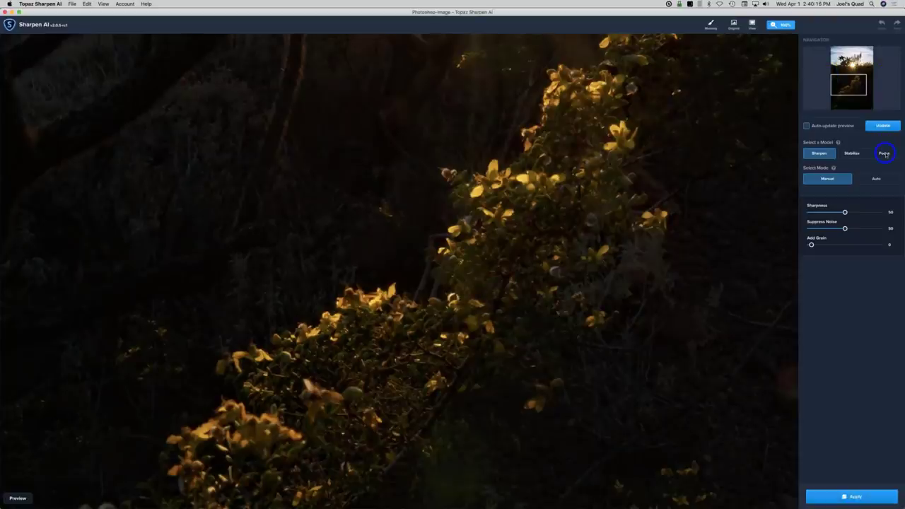
{"action": "left_click", "coordinate": [884, 153]}
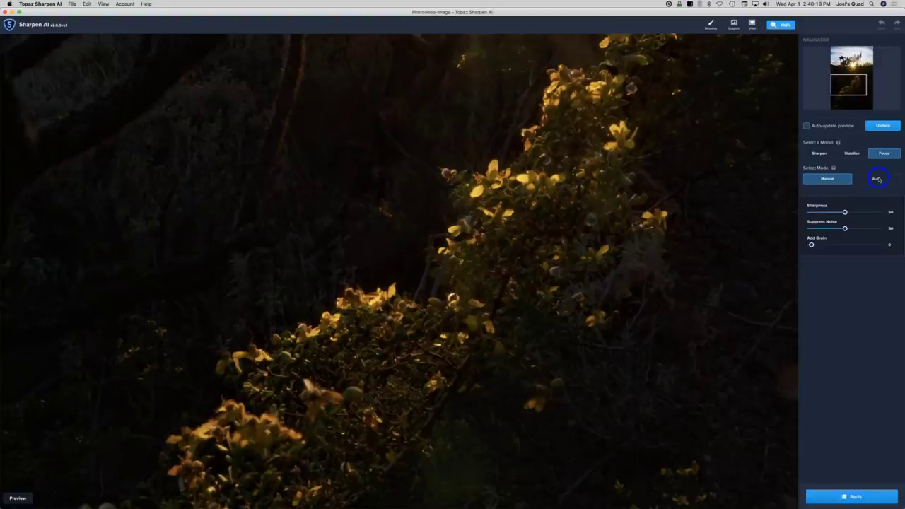
{"action": "left_click", "coordinate": [877, 179]}
{"action": "left_click", "coordinate": [881, 125]}
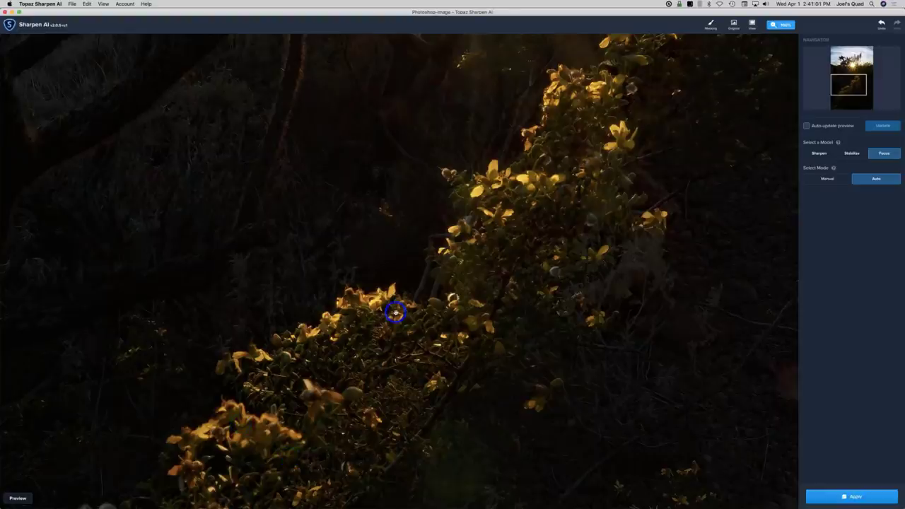
Compare the original and sharpened bush in split view, refreshing the preview for a shifted area and moving the divider across the flowers
{"action": "left_click", "coordinate": [752, 25]}
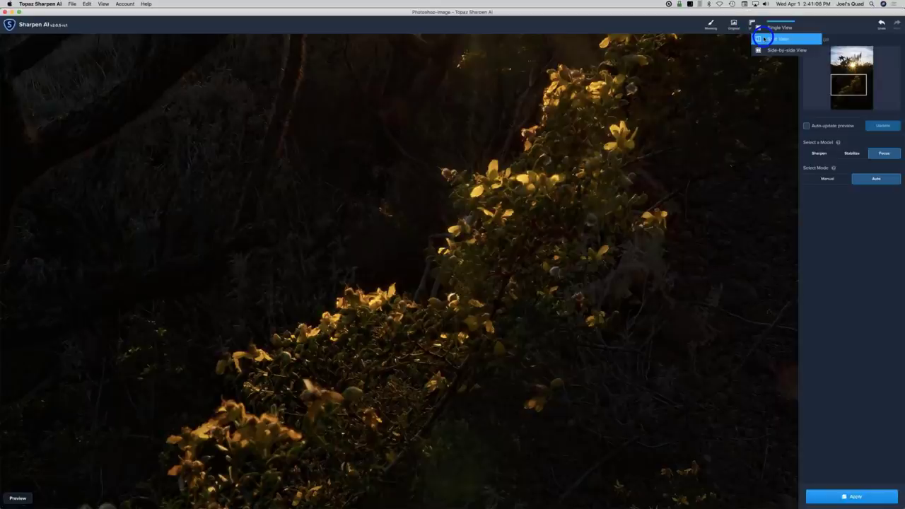
{"action": "left_click", "coordinate": [763, 38]}
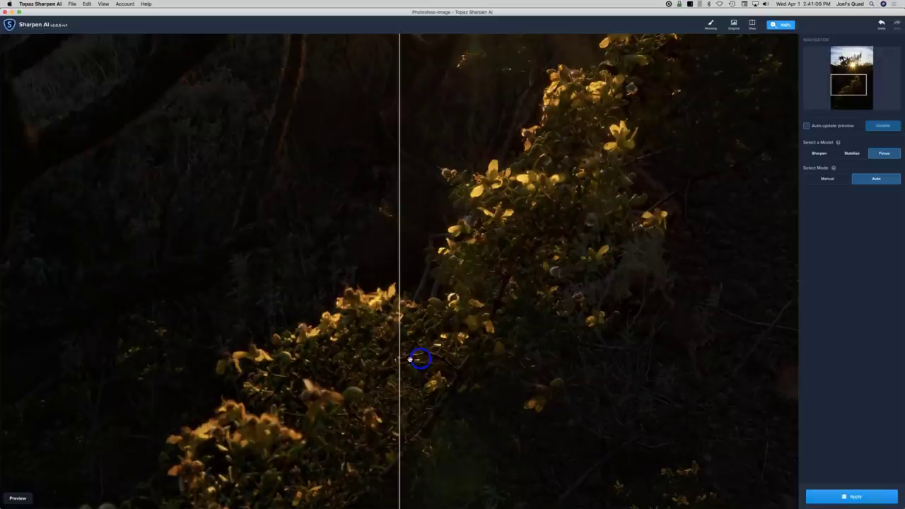
{"action": "left_click", "coordinate": [401, 273]}
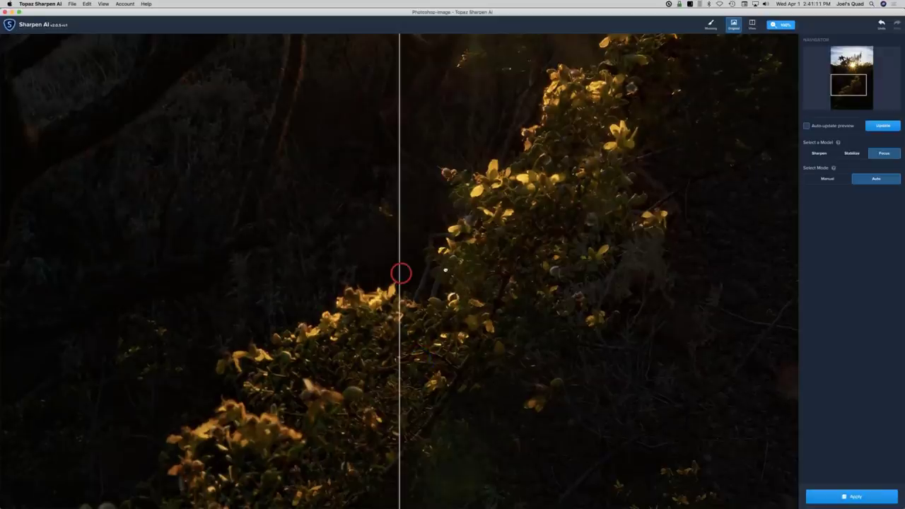
{"action": "left_click_drag", "start_coordinate": [401, 273], "coordinate": [359, 279]}
{"action": "left_click", "coordinate": [876, 126]}
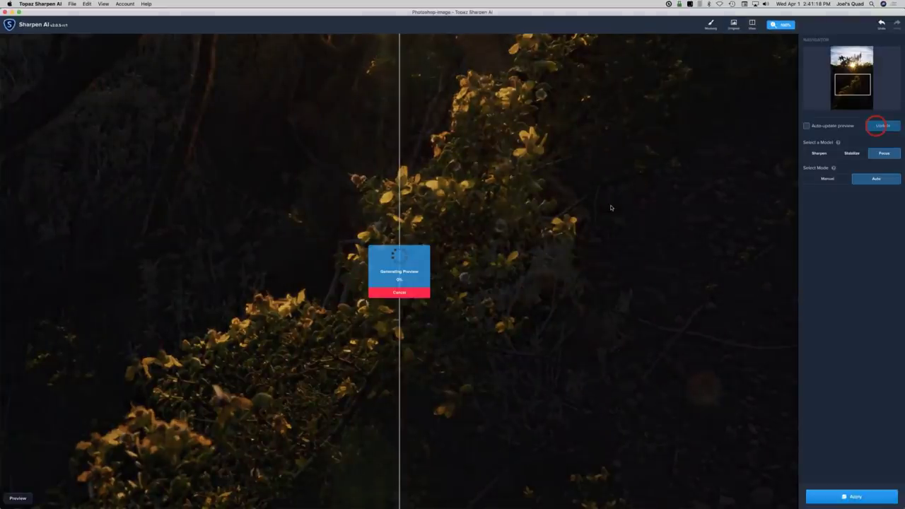
{"action": "left_click", "coordinate": [467, 270]}
{"action": "left_click", "coordinate": [398, 221]}
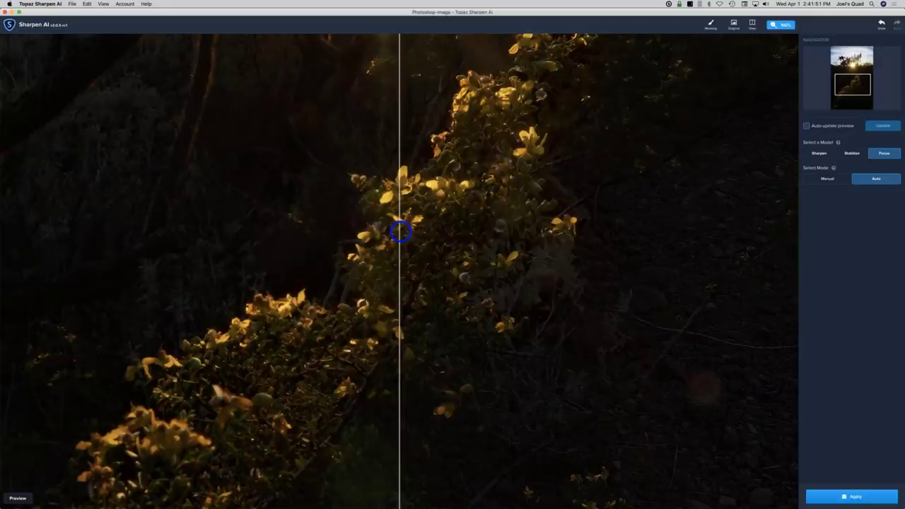
{"action": "left_click_drag", "start_coordinate": [400, 231], "coordinate": [462, 236]}
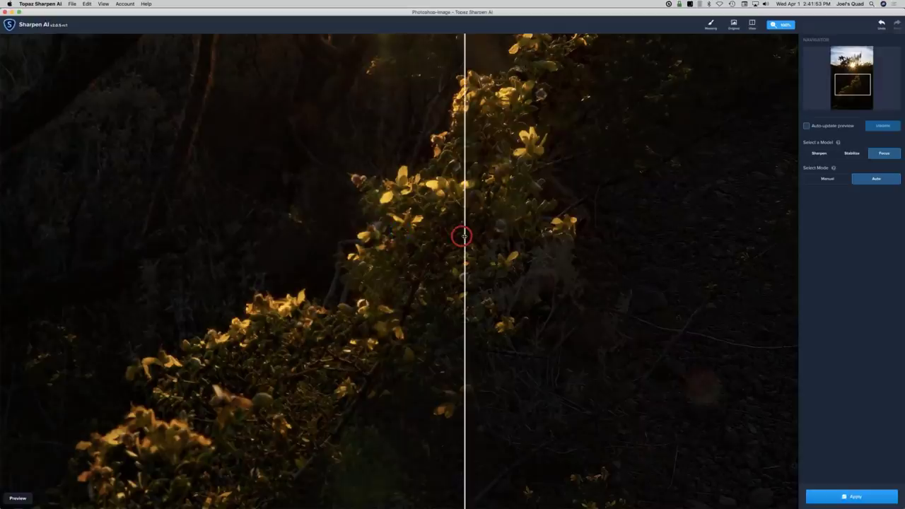
Accept the Focus sharpening result for the SharpenAI 1st pass layer and return to Photoshop
{"action": "left_click", "coordinate": [859, 497]}
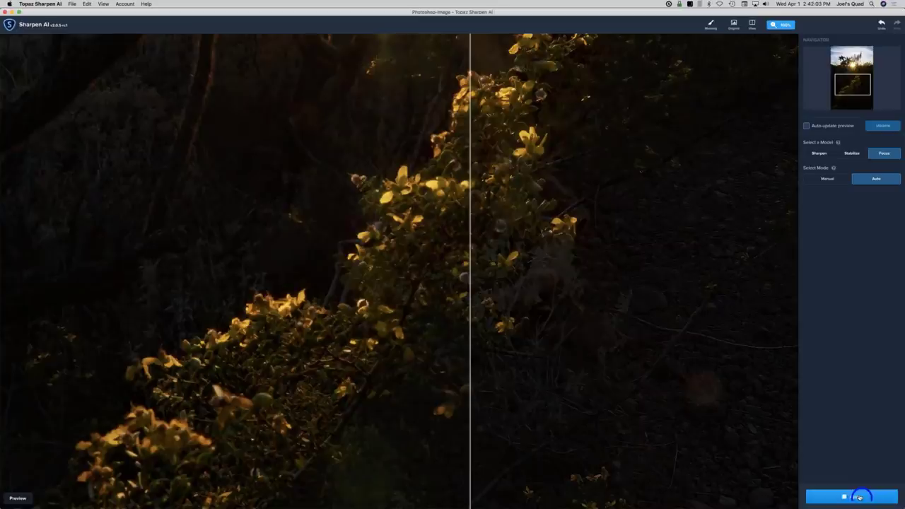
{"action": "left_click", "coordinate": [859, 497]}
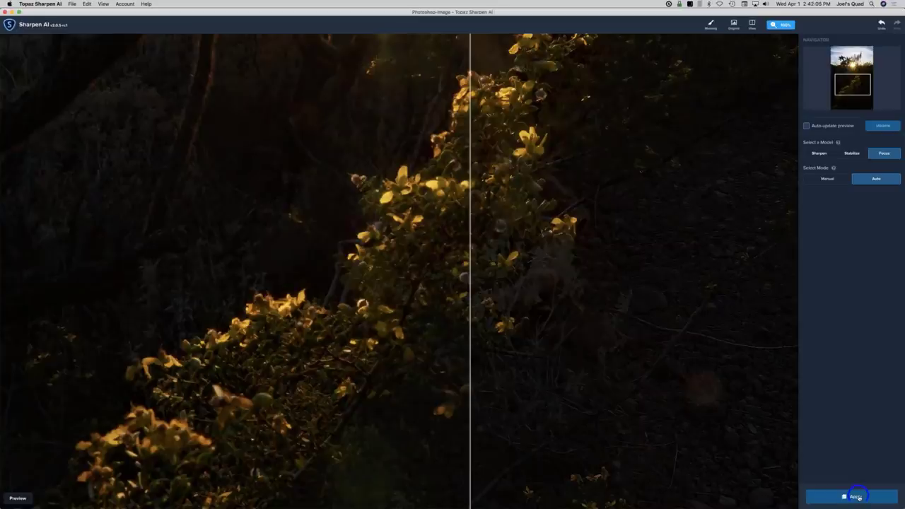
{"action": "left_click", "coordinate": [454, 284]}
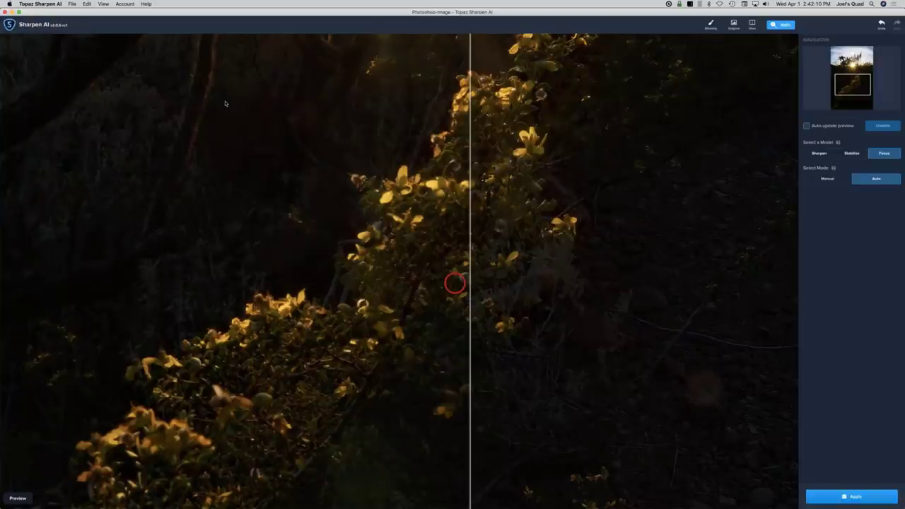
{"action": "left_click", "coordinate": [72, 5]}
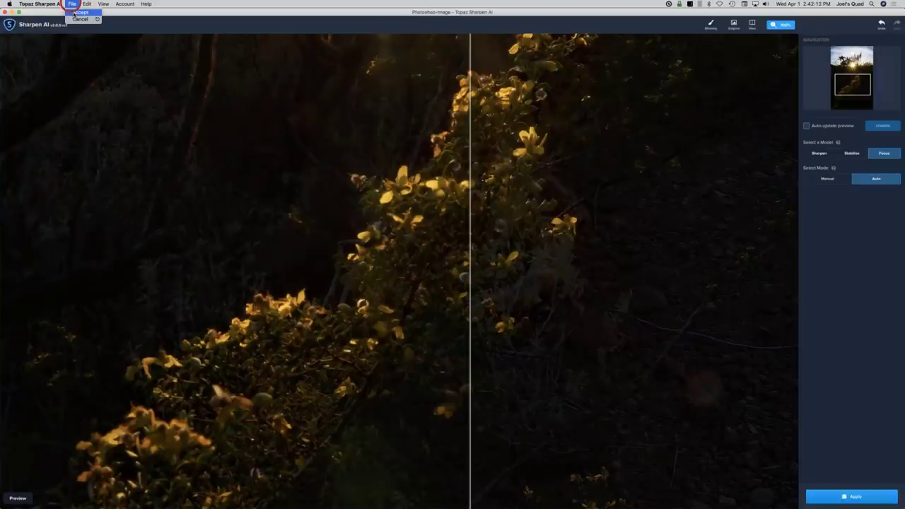
{"action": "left_click", "coordinate": [77, 12]}
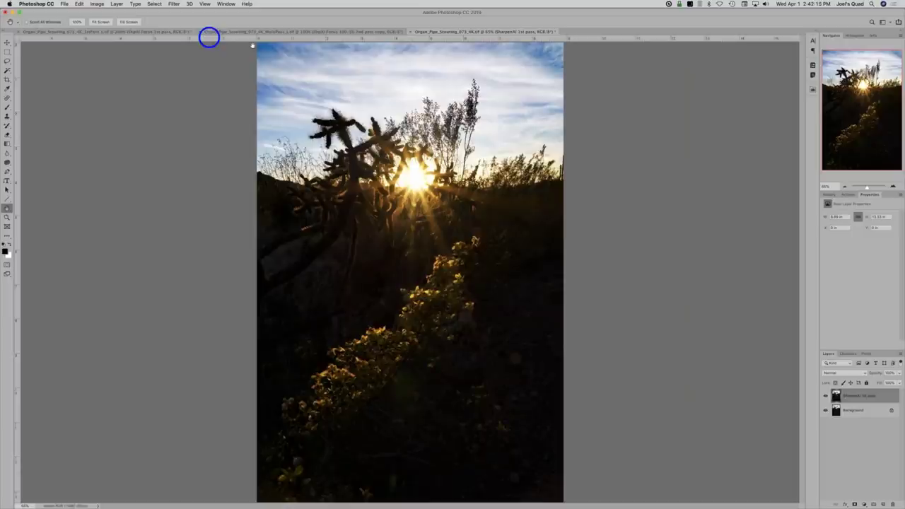
Switch to the 1stPass document and examine its first-pass sharpening, toggling the layer's visibility and surveying the cactus branches and flowering bush
{"action": "left_click", "coordinate": [123, 34]}
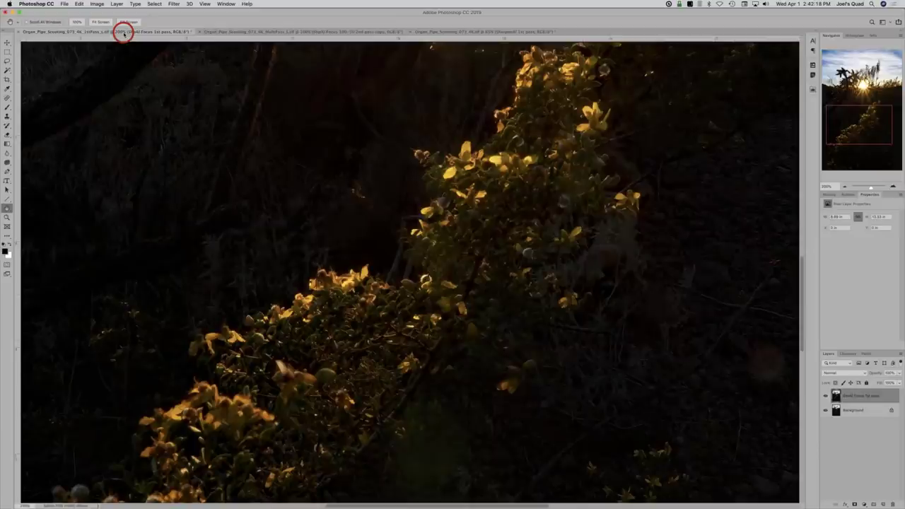
{"action": "left_click", "coordinate": [827, 396]}
{"action": "left_click_drag", "start_coordinate": [877, 137], "coordinate": [877, 116]}
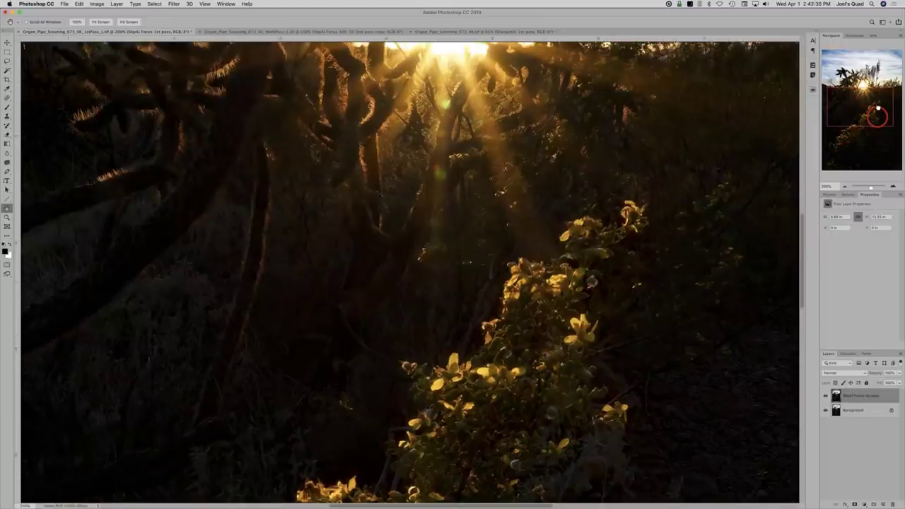
{"action": "left_click_drag", "start_coordinate": [877, 115], "coordinate": [878, 117]}
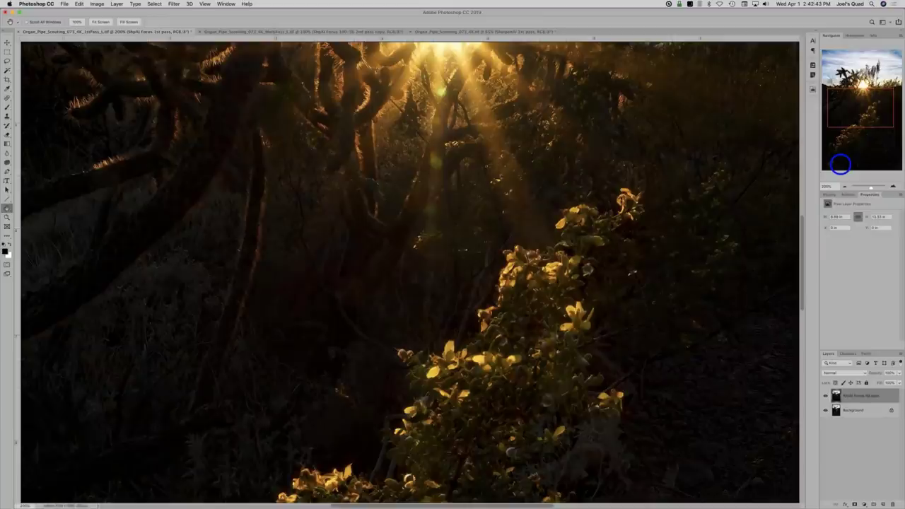
{"action": "left_click_drag", "start_coordinate": [869, 114], "coordinate": [871, 117]}
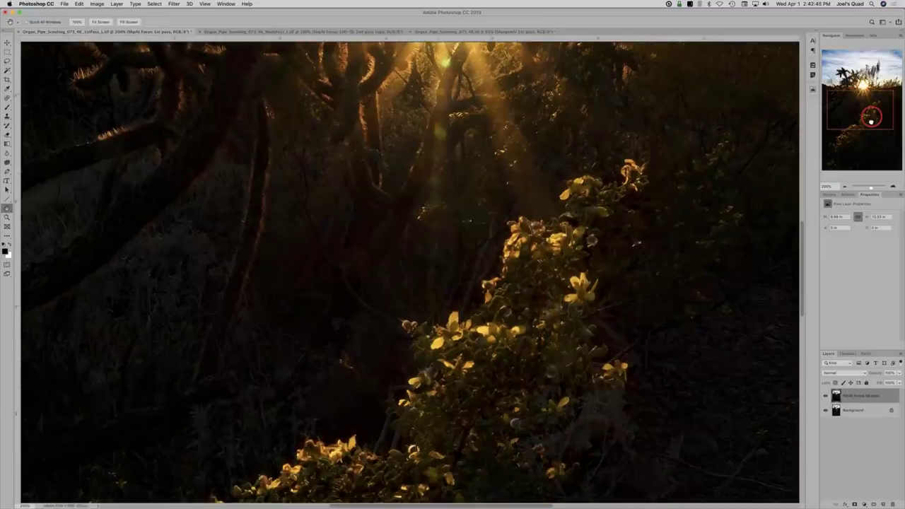
{"action": "left_click_drag", "start_coordinate": [871, 120], "coordinate": [870, 135]}
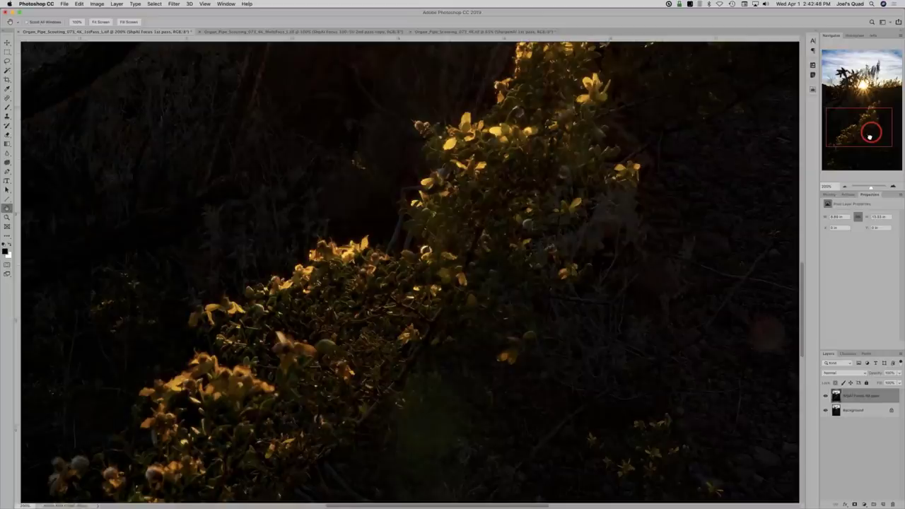
{"action": "left_click_drag", "start_coordinate": [871, 135], "coordinate": [857, 147]}
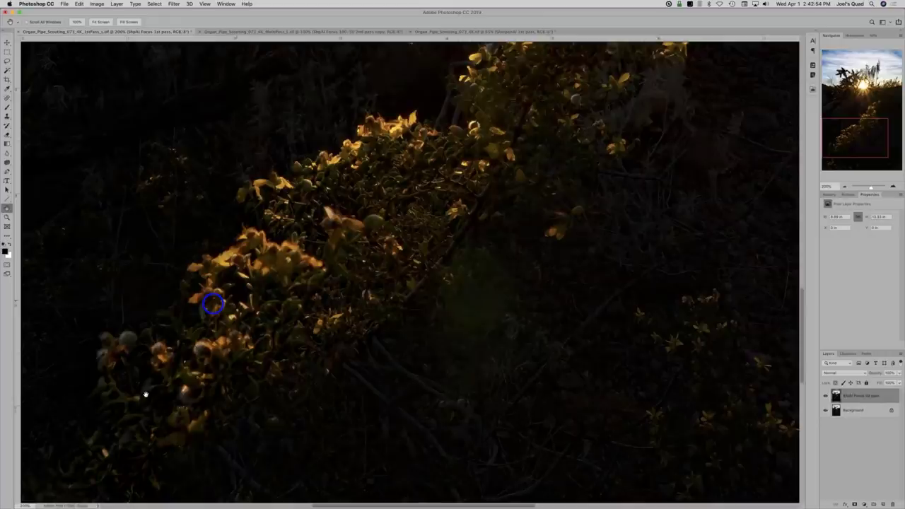
Duplicate the ShpAI Focus 1st pass layer and change 1st to 2nd in the copy's name
{"action": "left_click", "coordinate": [861, 408]}
{"action": "left_click_drag", "start_coordinate": [862, 409], "coordinate": [883, 503]}
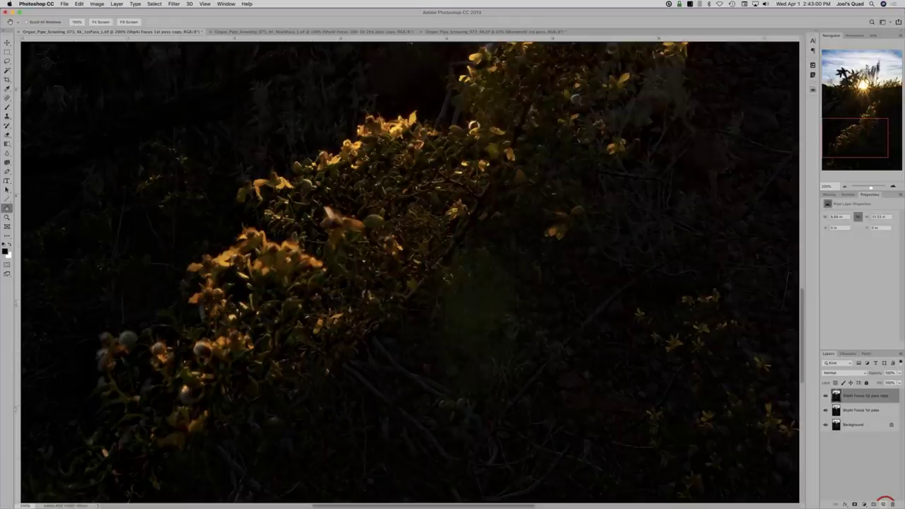
{"action": "double_click", "coordinate": [867, 396]}
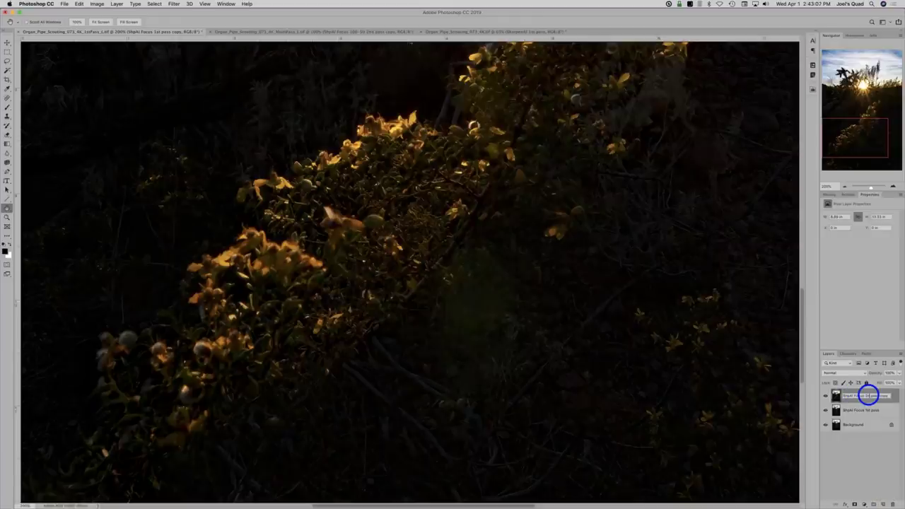
{"action": "type", "text": "2nd"}
{"action": "key", "text": "Return"}
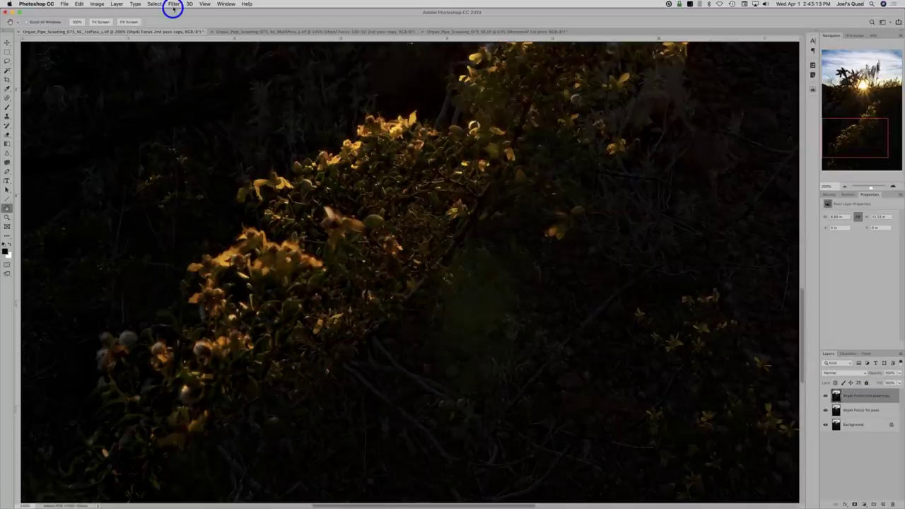
Launch the Topaz Sharpen AI filter on the second-pass layer and frame the lower part of the bush in single view
{"action": "left_click", "coordinate": [173, 7]}
{"action": "left_click", "coordinate": [198, 195]}
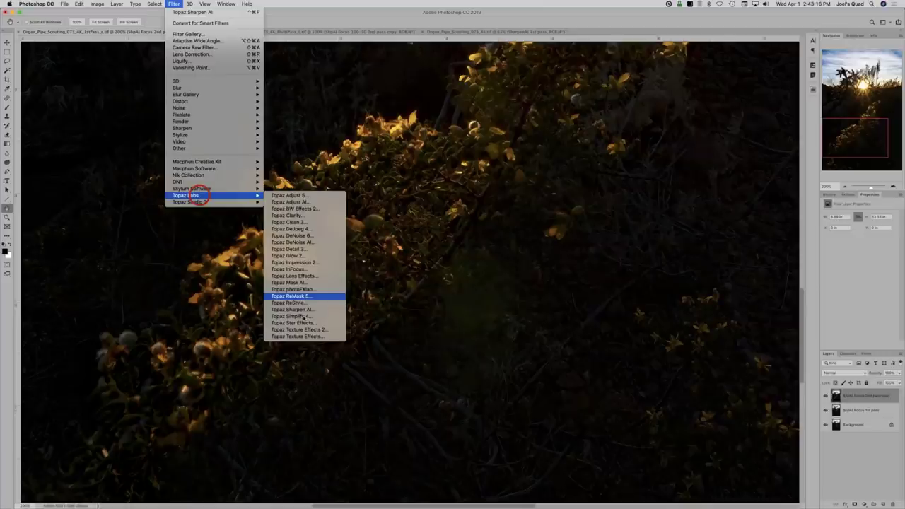
{"action": "left_click", "coordinate": [302, 310]}
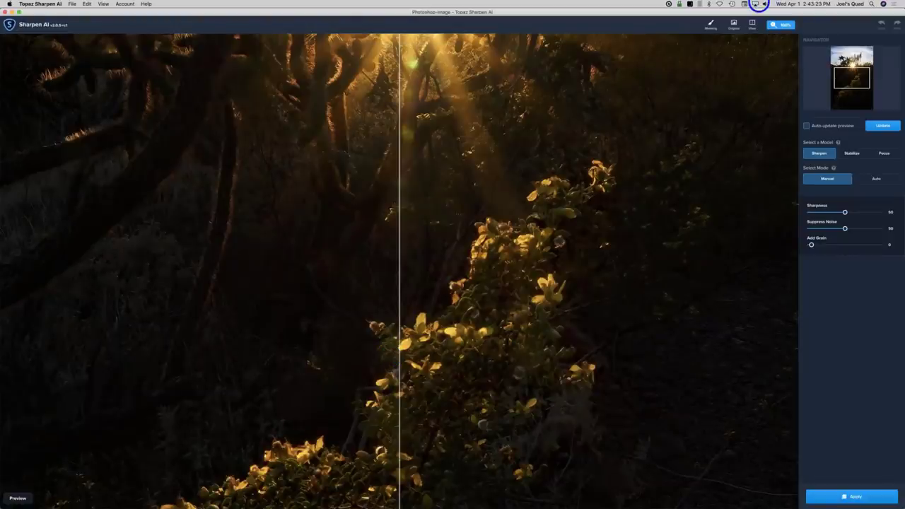
{"action": "left_click", "coordinate": [753, 23]}
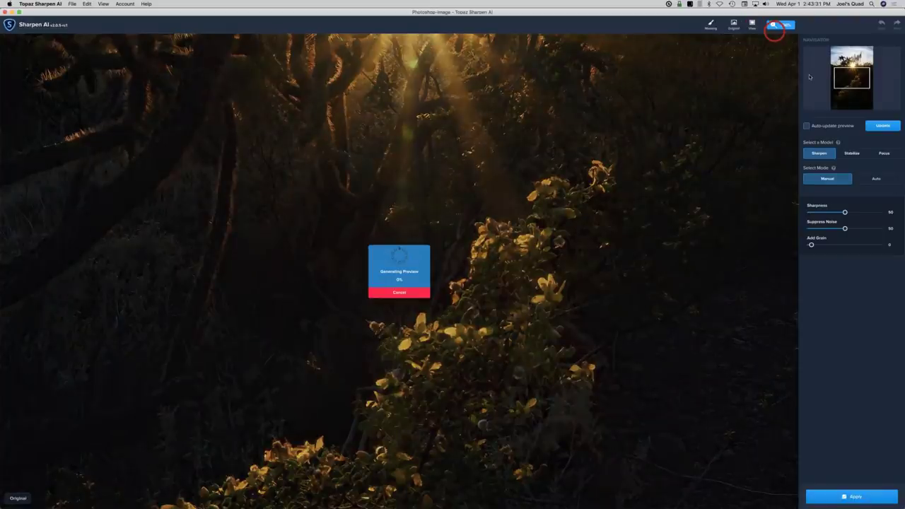
{"action": "left_click", "coordinate": [845, 95]}
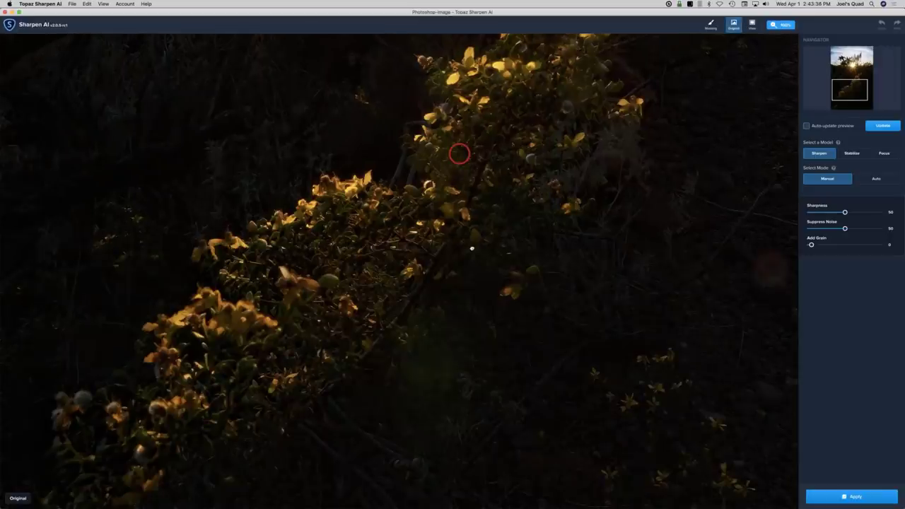
{"action": "left_click_drag", "start_coordinate": [459, 153], "coordinate": [547, 164]}
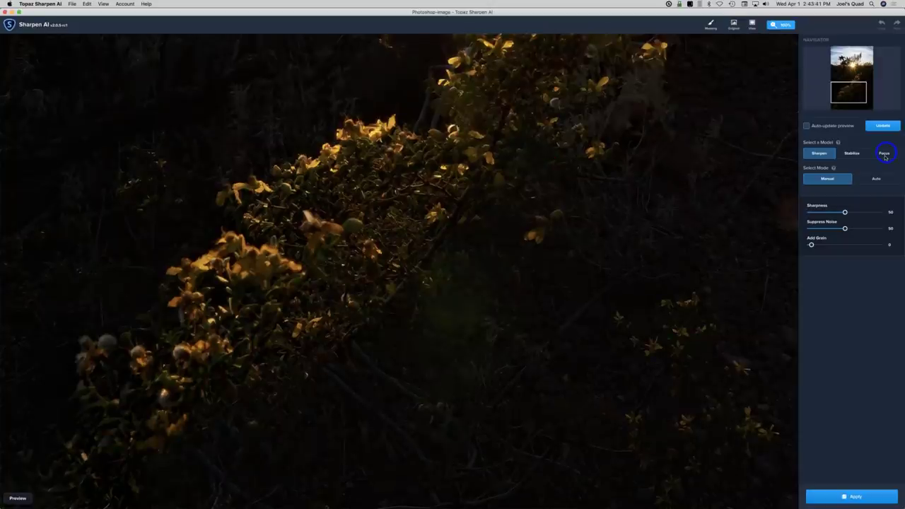
Choose the Focus model in Manual mode, set Sharpness to 100 and update the preview
{"action": "left_click", "coordinate": [884, 154]}
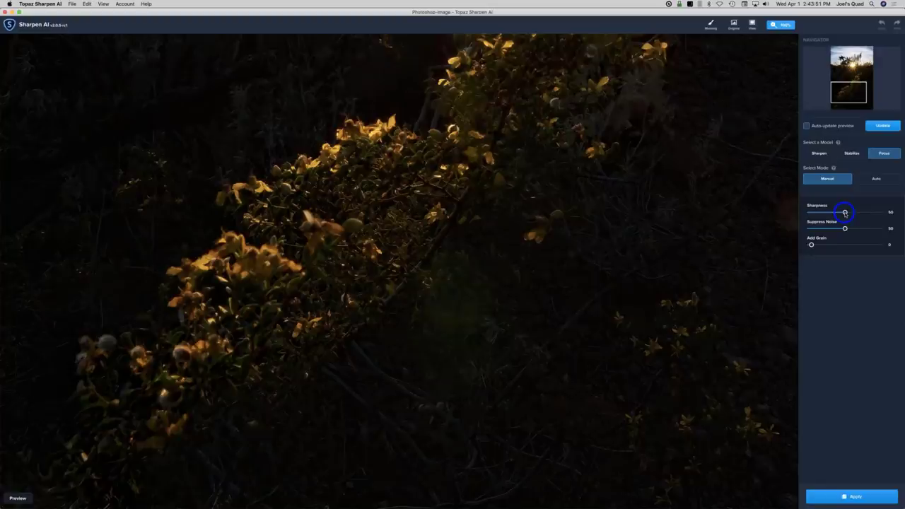
{"action": "left_click_drag", "start_coordinate": [845, 214], "coordinate": [892, 224]}
{"action": "left_click", "coordinate": [884, 126]}
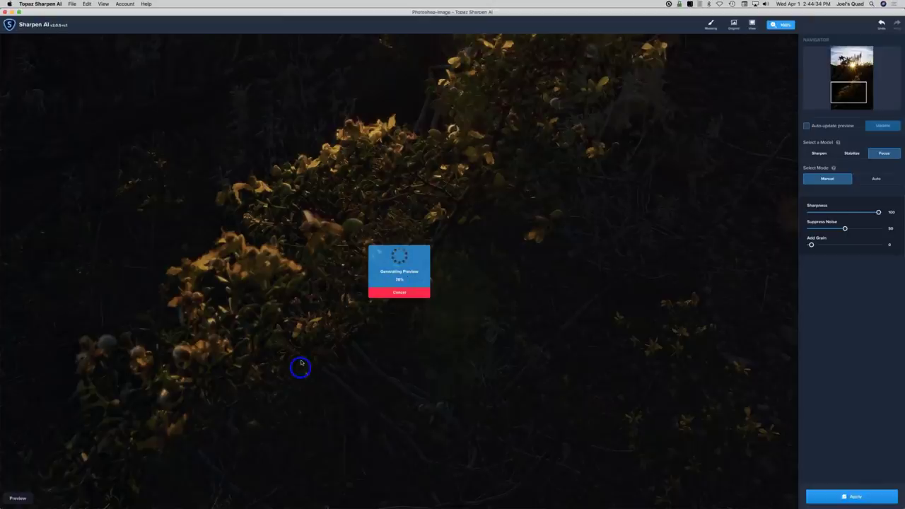
Compare the sharpened preview of the lower bush with the original image
{"action": "left_click", "coordinate": [399, 291]}
{"action": "left_click", "coordinate": [369, 324]}
{"action": "left_click", "coordinate": [364, 323]}
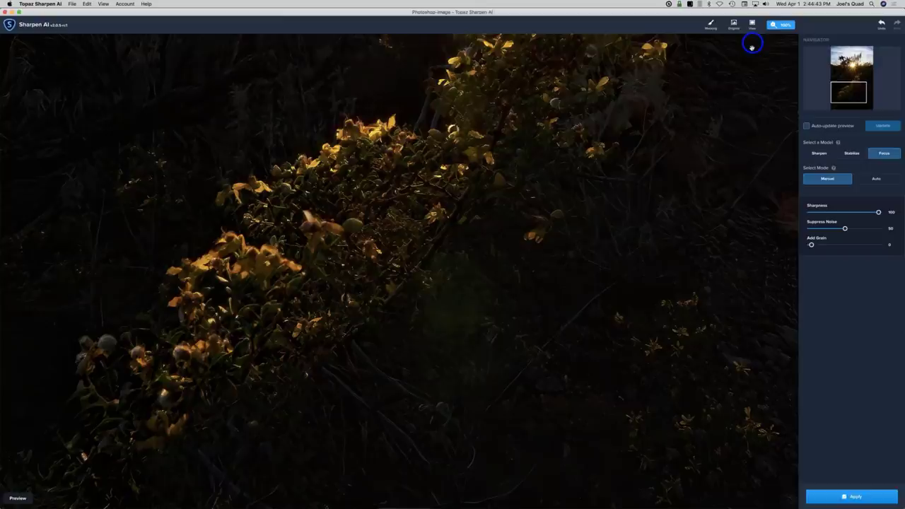
{"action": "left_click", "coordinate": [611, 276]}
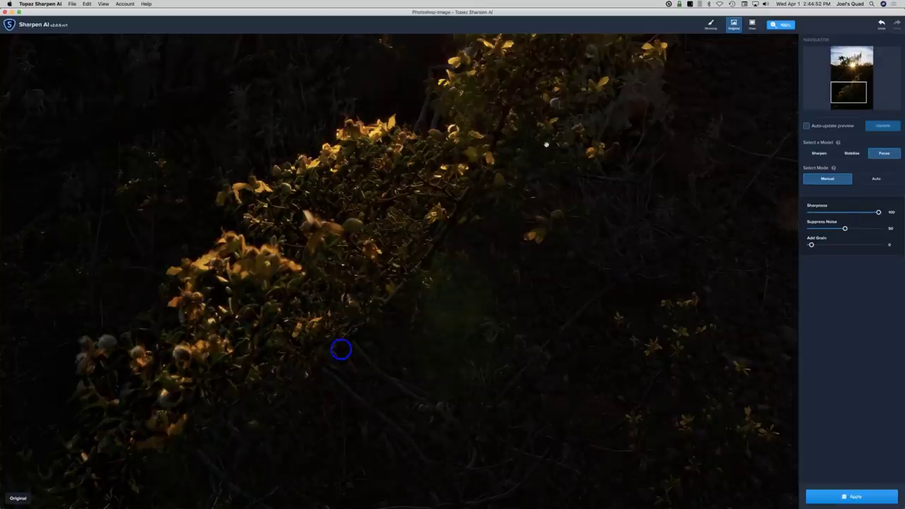
{"action": "left_click", "coordinate": [340, 348]}
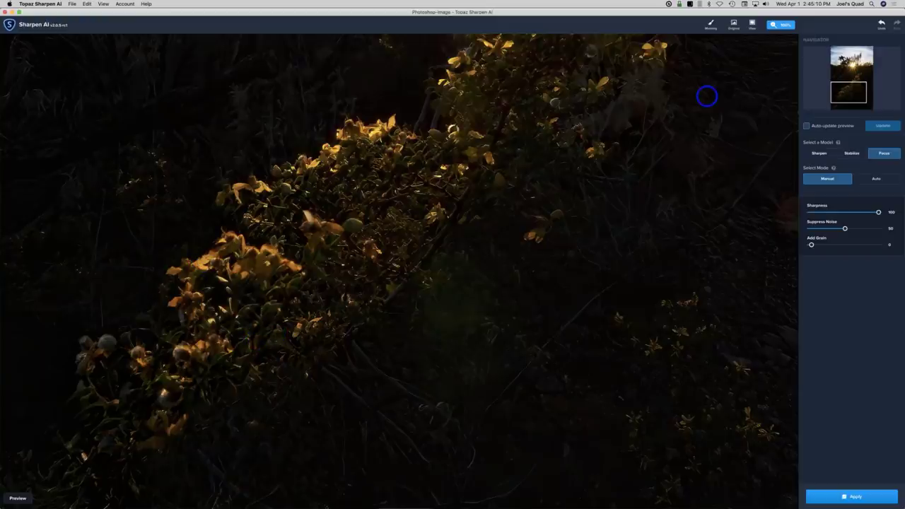
Start a mask with the brush radius set to 40 and paint over the soft orange blossoms along the bush's lower-left edge
{"action": "left_click", "coordinate": [711, 25]}
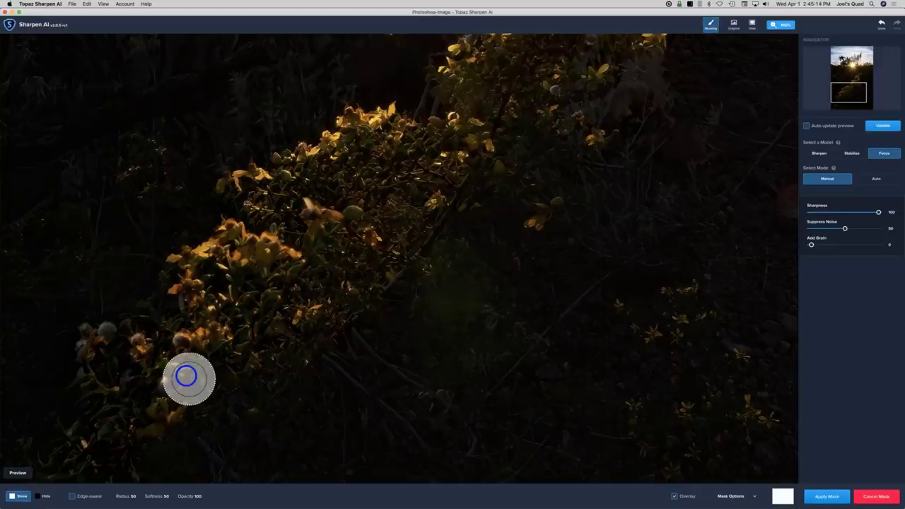
{"action": "key", "text": "bracketleft"}
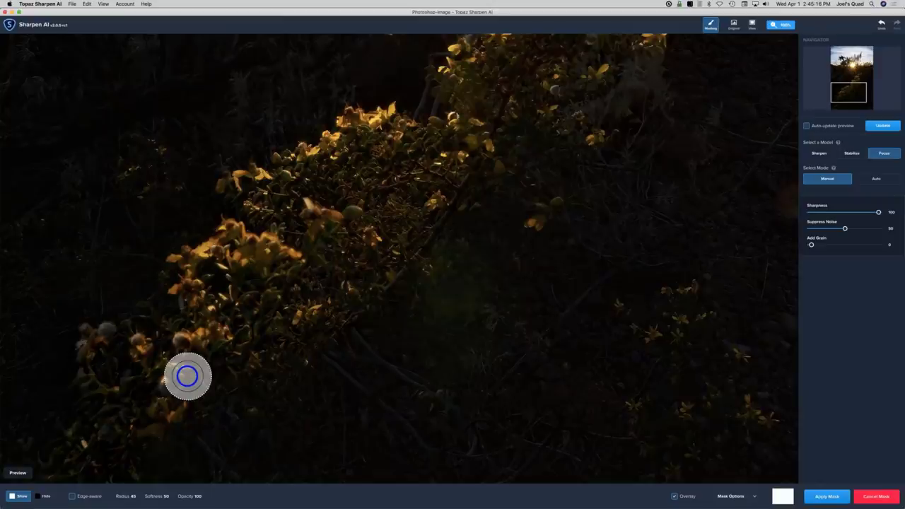
{"action": "key", "text": "bracketleft"}
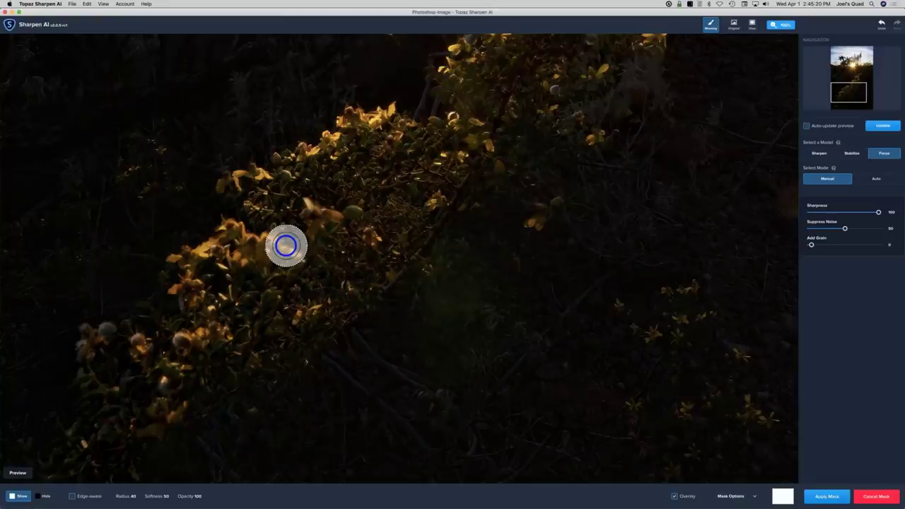
{"action": "mouse_move", "coordinate": [286, 246]}
{"action": "left_mouse_down"}
{"action": "mouse_move", "coordinate": [184, 270]}
{"action": "mouse_move", "coordinate": [180, 361]}
{"action": "mouse_move", "coordinate": [97, 337]}
{"action": "left_mouse_up"}
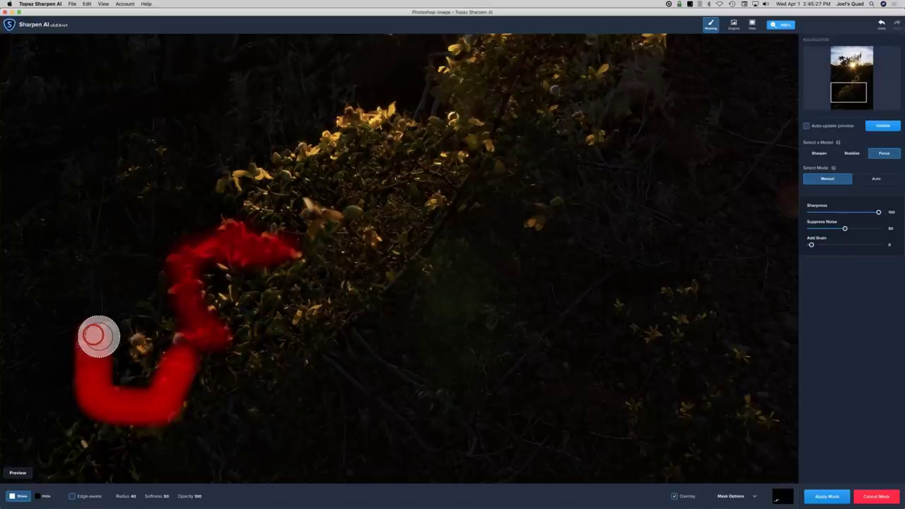
{"action": "mouse_move", "coordinate": [99, 336]}
{"action": "left_mouse_down"}
{"action": "mouse_move", "coordinate": [187, 283]}
{"action": "mouse_move", "coordinate": [283, 260]}
{"action": "left_mouse_up"}
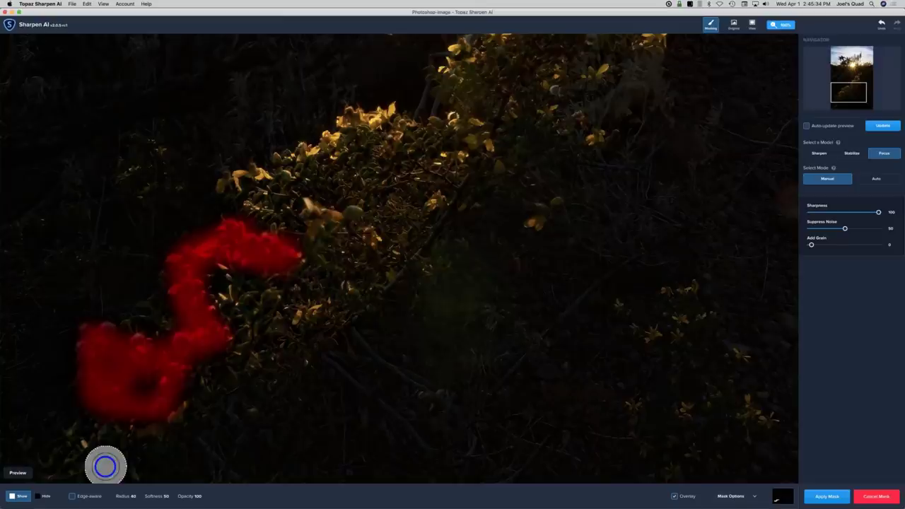
Extend the mask to the next blossom up the bush and to the foliage beneath the painted area
{"action": "left_click_drag", "start_coordinate": [357, 216], "coordinate": [304, 223]}
{"action": "left_click", "coordinate": [112, 422]}
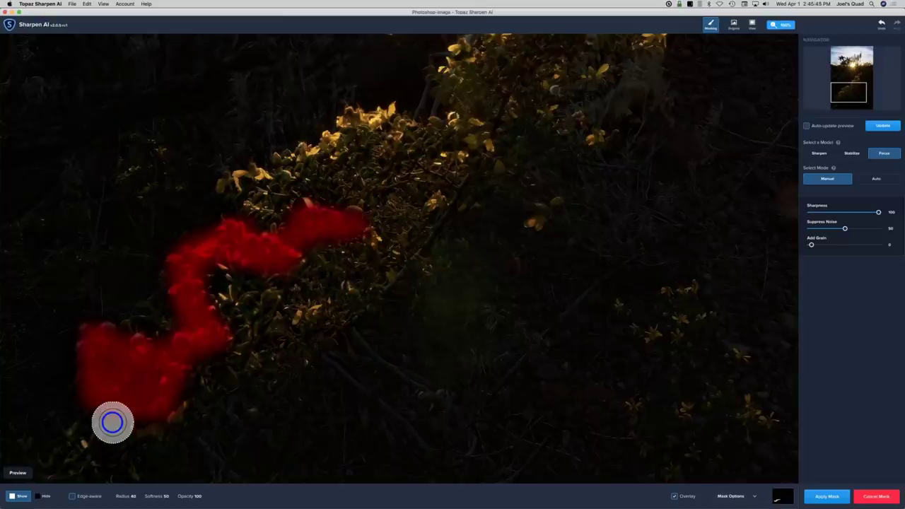
{"action": "left_click_drag", "start_coordinate": [113, 422], "coordinate": [145, 441]}
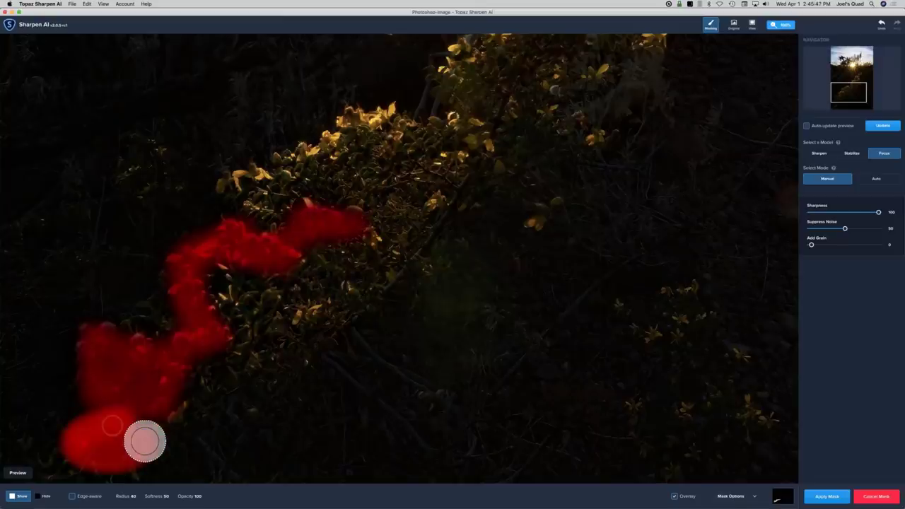
{"action": "left_click", "coordinate": [337, 432]}
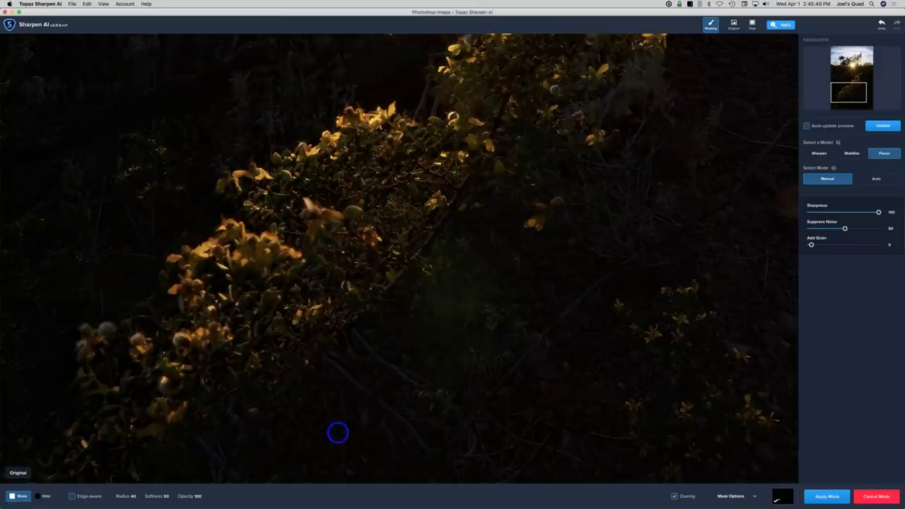
Extend the mask down over the foliage and yellow leaves near the image's lower-left corner
{"action": "left_click_drag", "start_coordinate": [849, 93], "coordinate": [848, 100]}
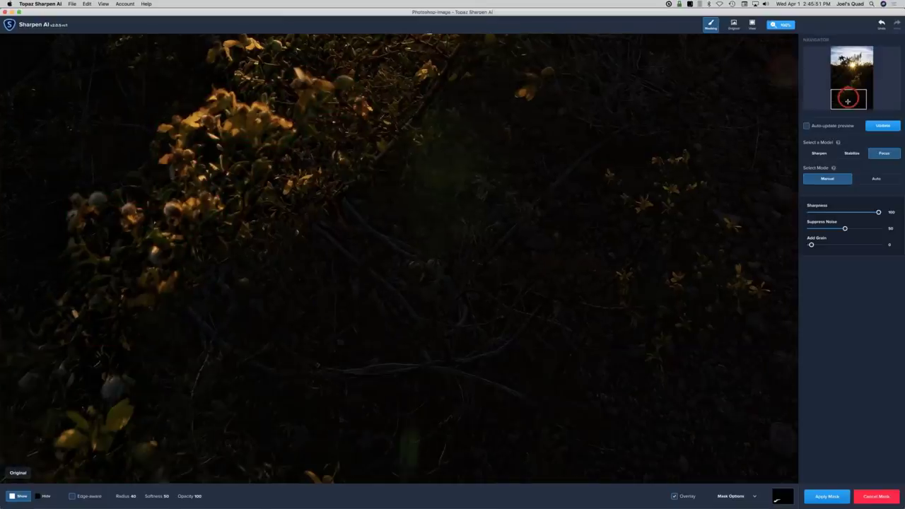
{"action": "left_click", "coordinate": [53, 358]}
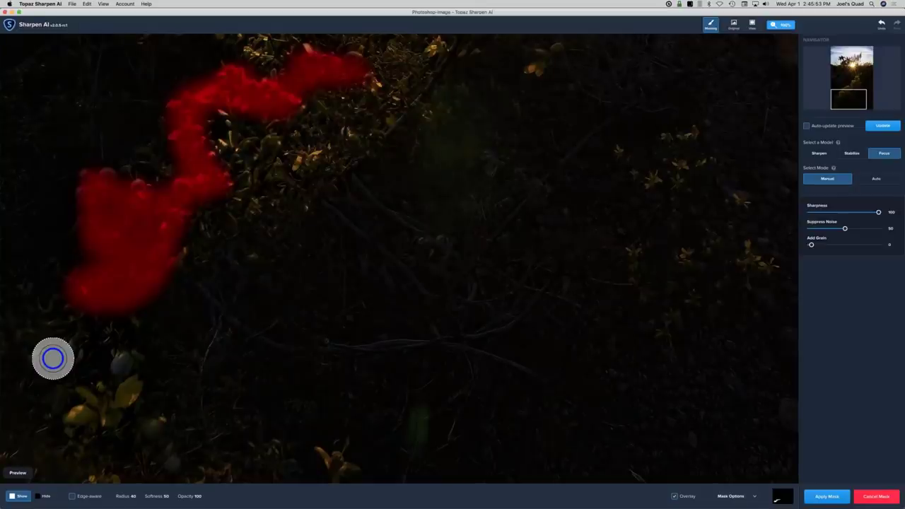
{"action": "left_click_drag", "start_coordinate": [52, 358], "coordinate": [123, 350]}
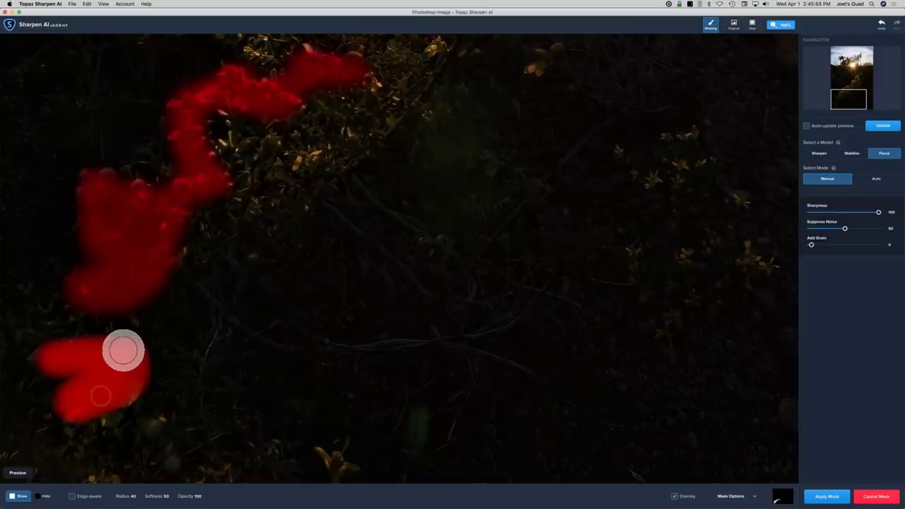
Apply the painted mask and start processing the masked Focus sharpening on the photo
{"action": "left_click", "coordinate": [875, 497]}
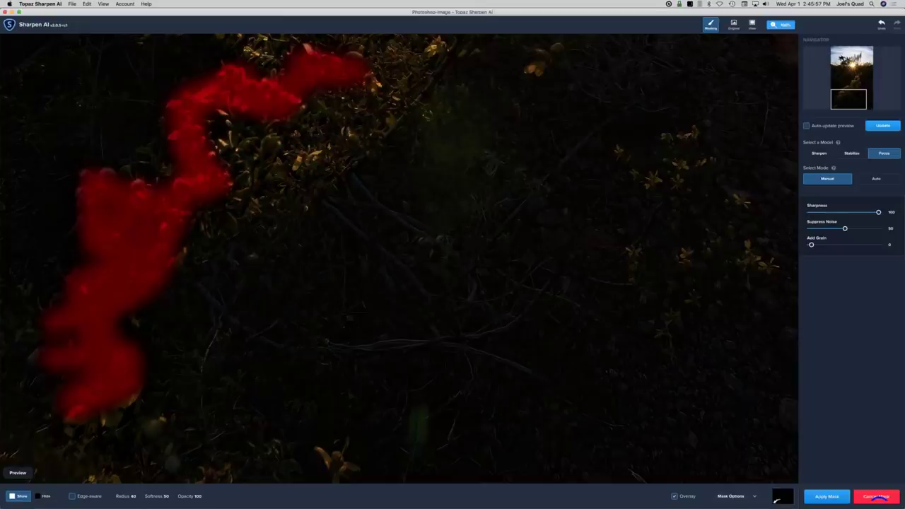
{"action": "left_click", "coordinate": [826, 496]}
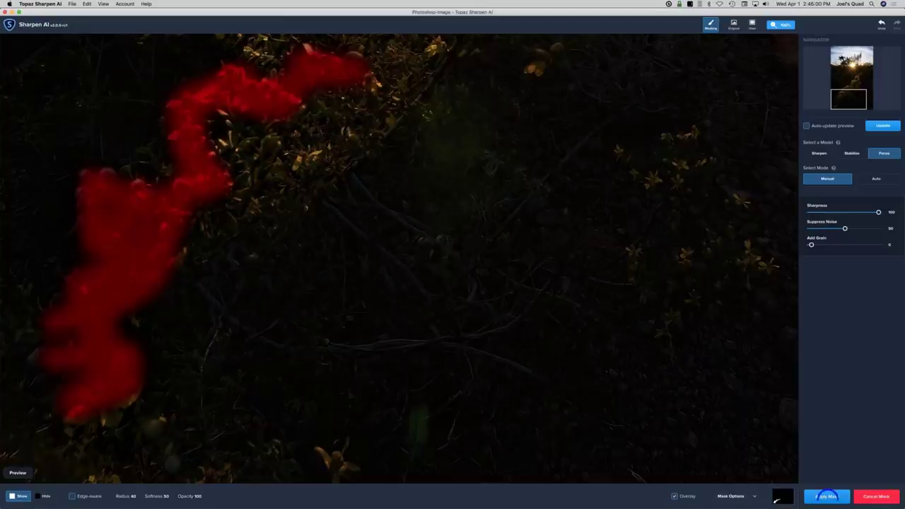
{"action": "left_click", "coordinate": [817, 497]}
{"action": "left_click", "coordinate": [818, 497]}
{"action": "left_click", "coordinate": [858, 496]}
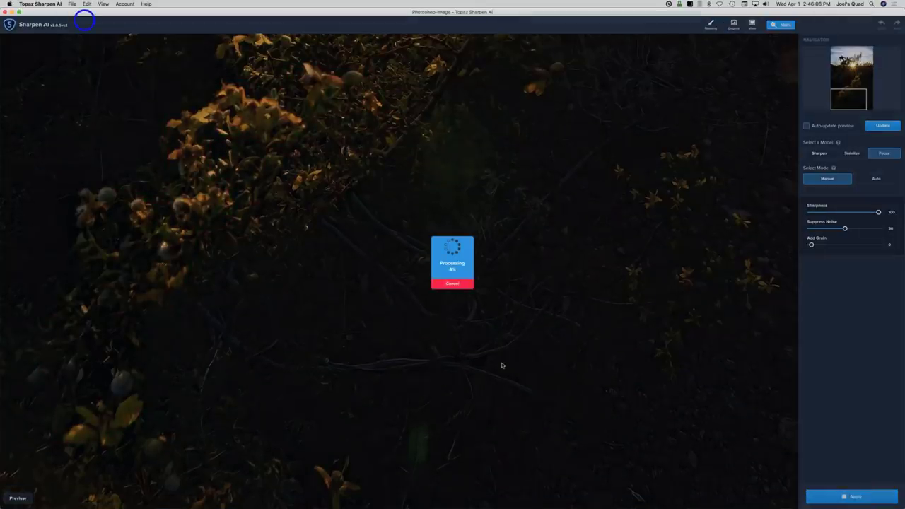
Cancel the processing and exit Sharpen AI without saving, returning to Photoshop
{"action": "left_click", "coordinate": [459, 285]}
{"action": "left_click", "coordinate": [69, 4]}
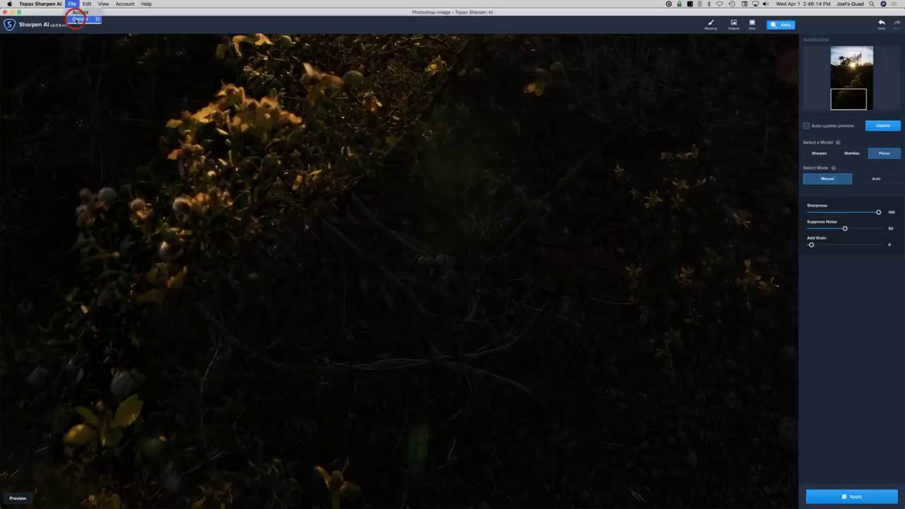
{"action": "left_click", "coordinate": [77, 19]}
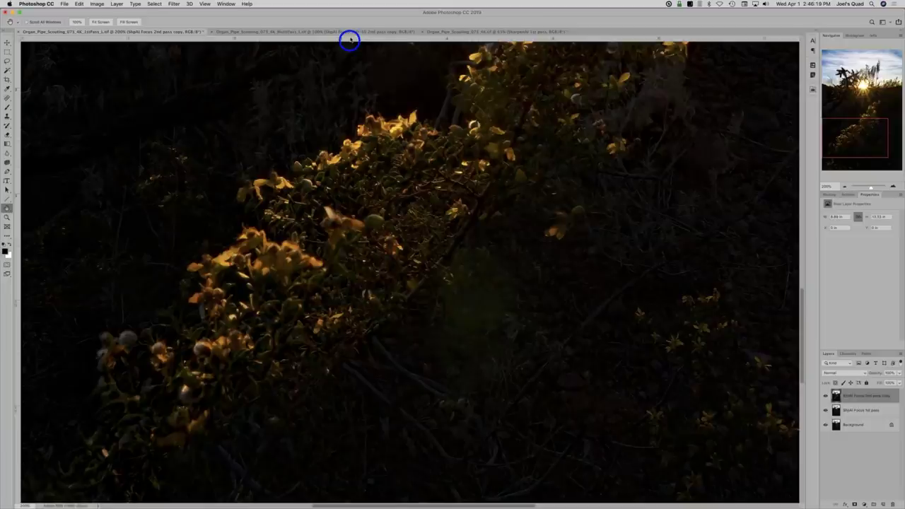
Switch to the open MultiPass version of the Organ_Pipe_Scouting_073_4K photo
{"action": "left_click", "coordinate": [350, 32]}
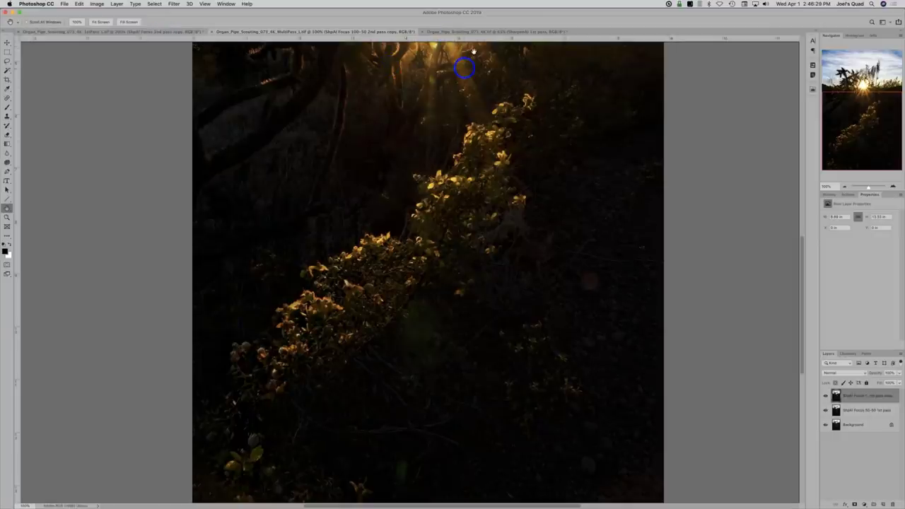
{"action": "left_click", "coordinate": [65, 5]}
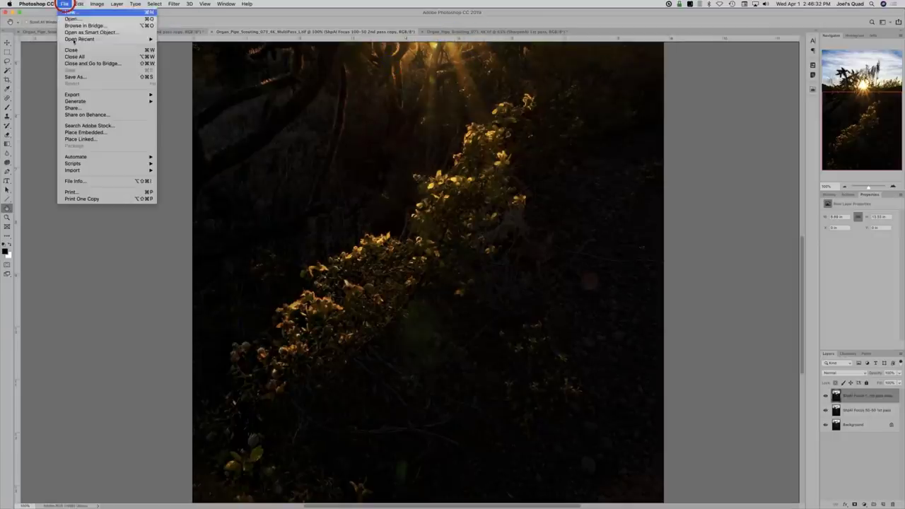
{"action": "left_click", "coordinate": [72, 39]}
{"action": "left_click", "coordinate": [192, 46]}
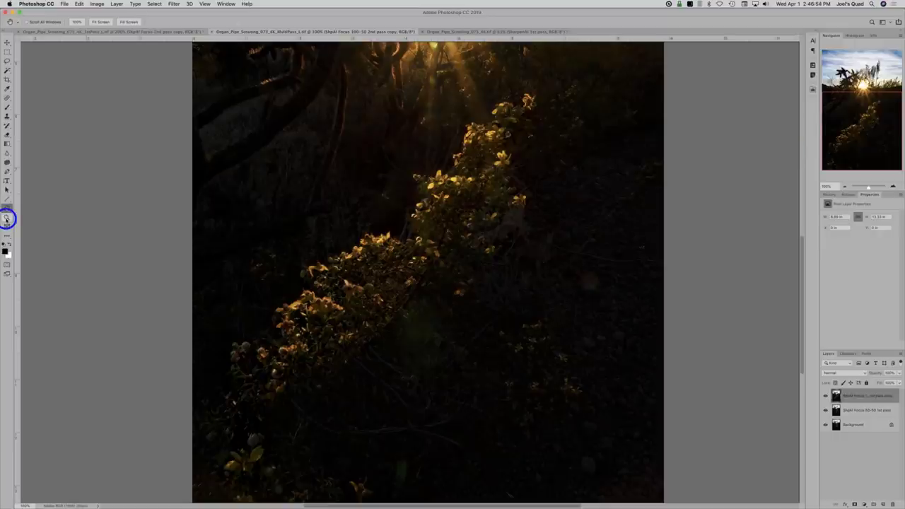
Inspect the lower bush at 200% and toggle the second-pass Focus layer's visibility to compare the sharpening
{"action": "left_click", "coordinate": [7, 219]}
{"action": "left_click", "coordinate": [504, 291]}
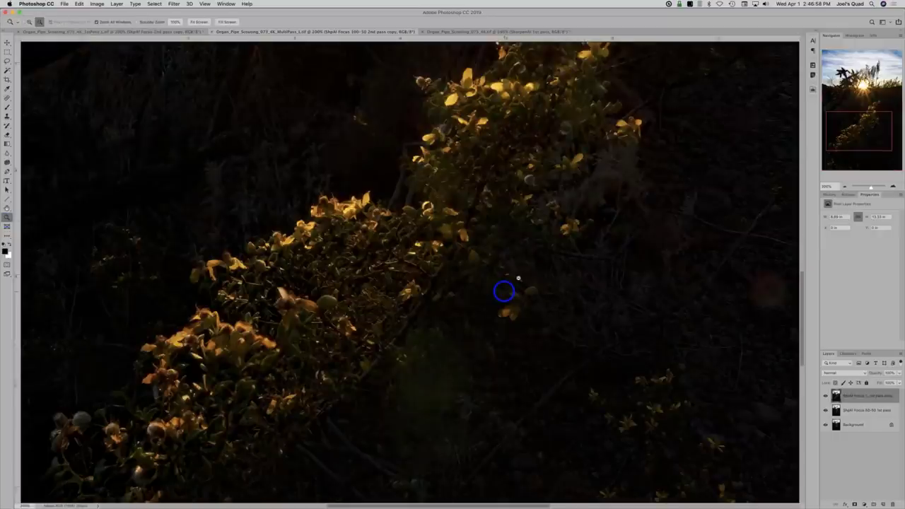
{"action": "left_click_drag", "start_coordinate": [850, 138], "coordinate": [846, 152]}
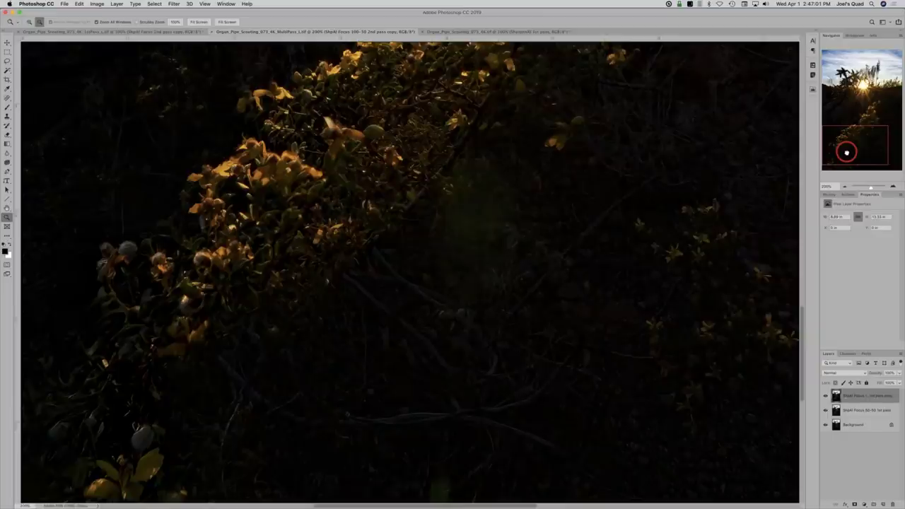
{"action": "left_click_drag", "start_coordinate": [846, 152], "coordinate": [848, 147]}
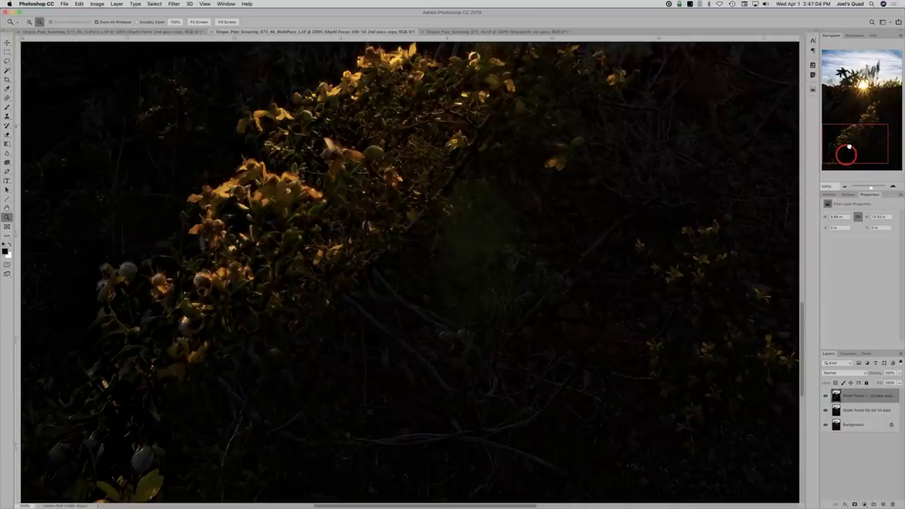
{"action": "left_click_drag", "start_coordinate": [849, 147], "coordinate": [848, 150]}
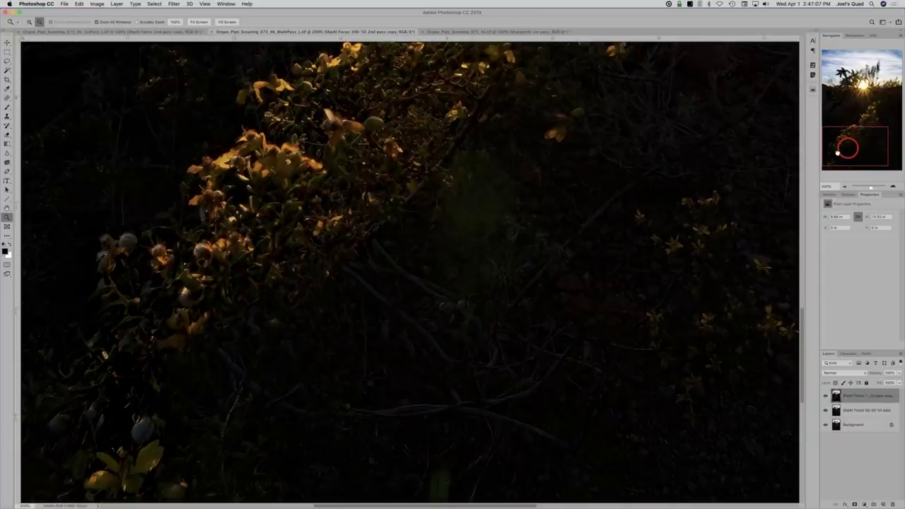
{"action": "left_click_drag", "start_coordinate": [847, 148], "coordinate": [848, 144]}
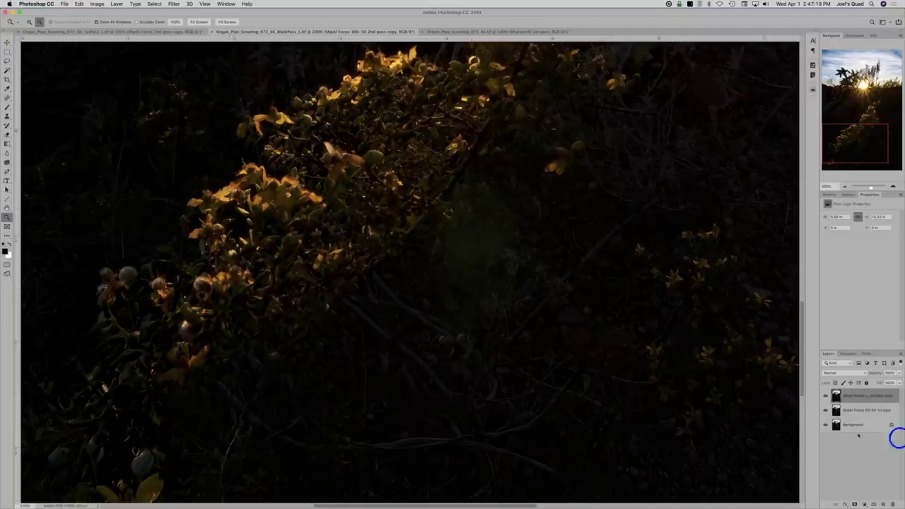
{"action": "left_click", "coordinate": [826, 394]}
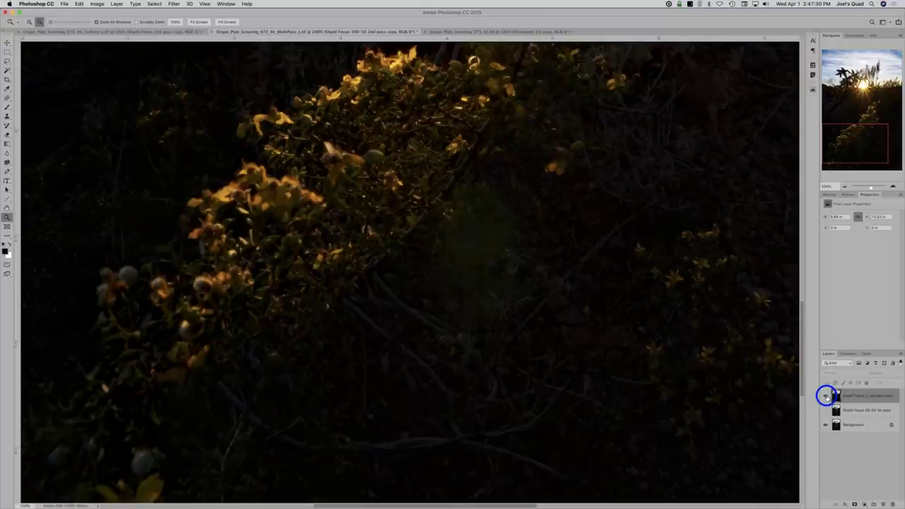
{"action": "left_click", "coordinate": [826, 396]}
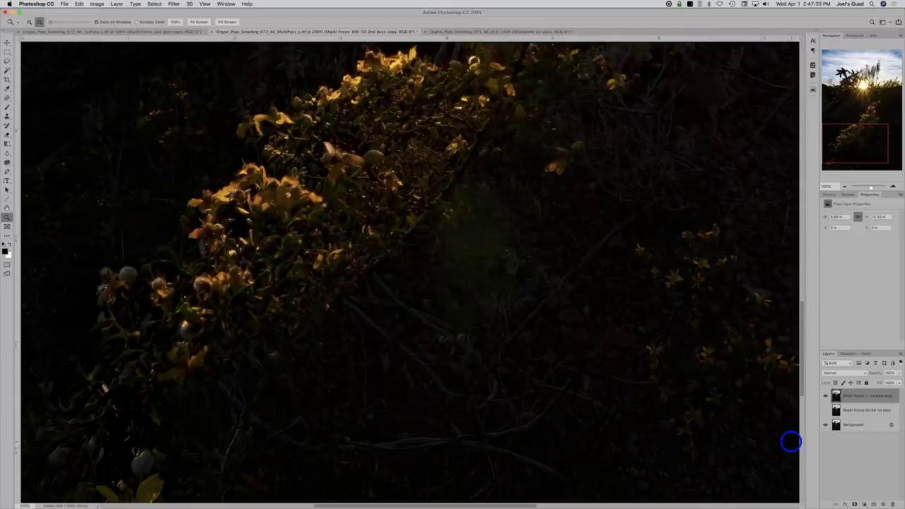
Switch to Lightroom Classic and show the two versions of the backlit desert photo in Compare view with the panels hidden
{"action": "mouse_move", "coordinate": [347, 499]}
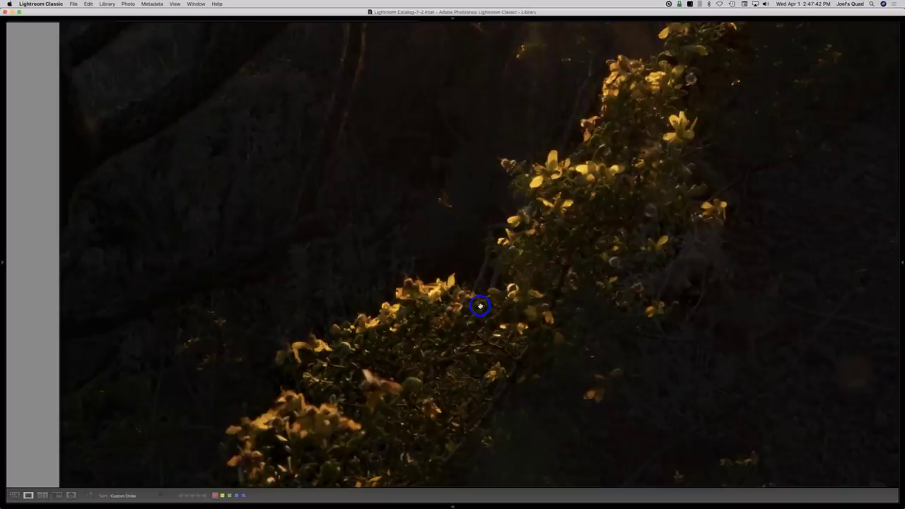
{"action": "key", "text": "shift+Tab"}
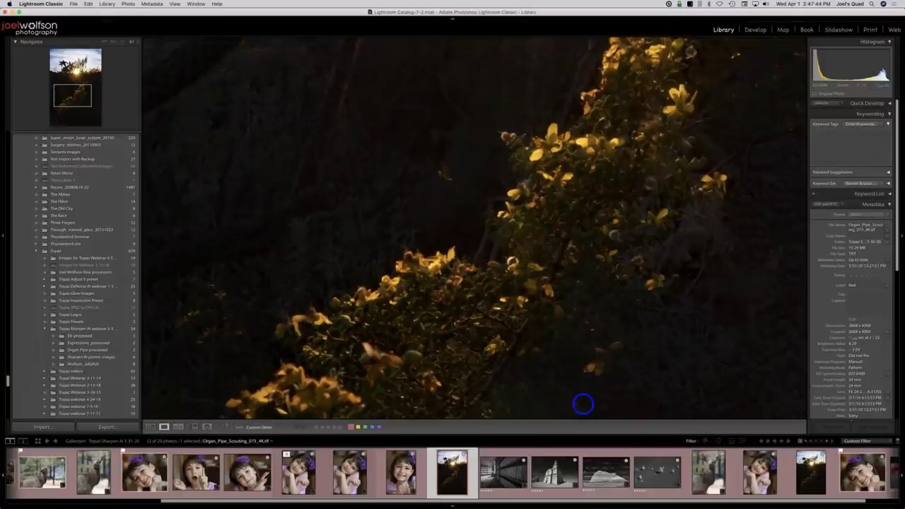
{"action": "left_click_drag", "start_coordinate": [730, 501], "coordinate": [831, 504]}
{"action": "left_click", "coordinate": [769, 473], "text": "super"}
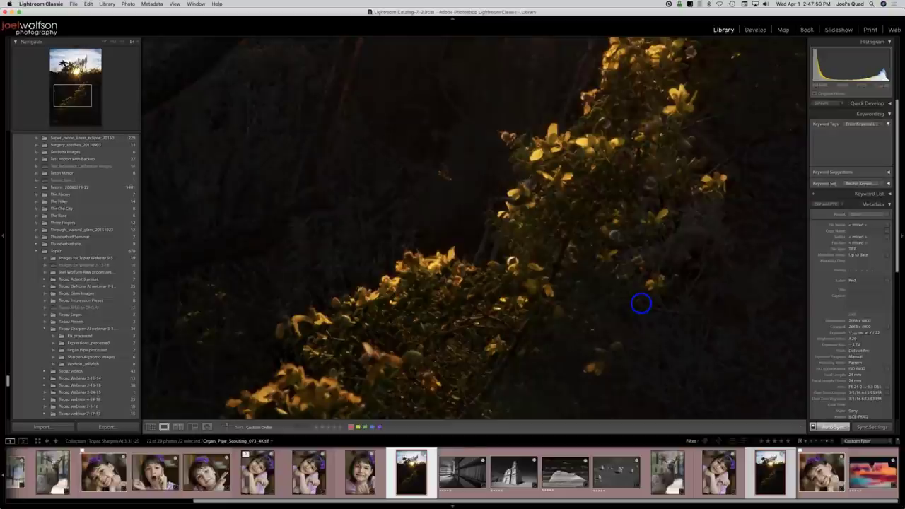
{"action": "key", "text": "c"}
{"action": "key", "text": "shift+Tab"}
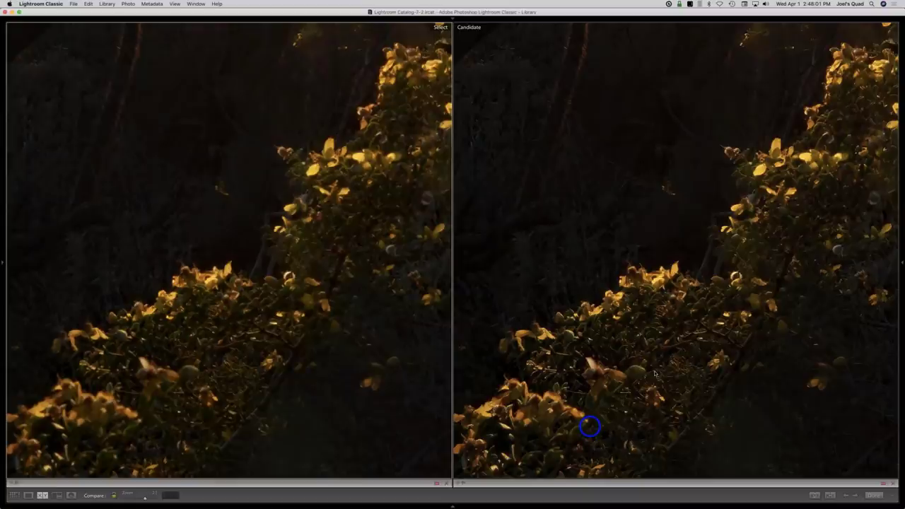
Examine the flowering bush side by side in both versions and bring the side panels and filmstrip back
{"action": "left_click", "coordinate": [780, 188]}
{"action": "left_click", "coordinate": [742, 186]}
{"action": "key", "text": "shift+Tab"}
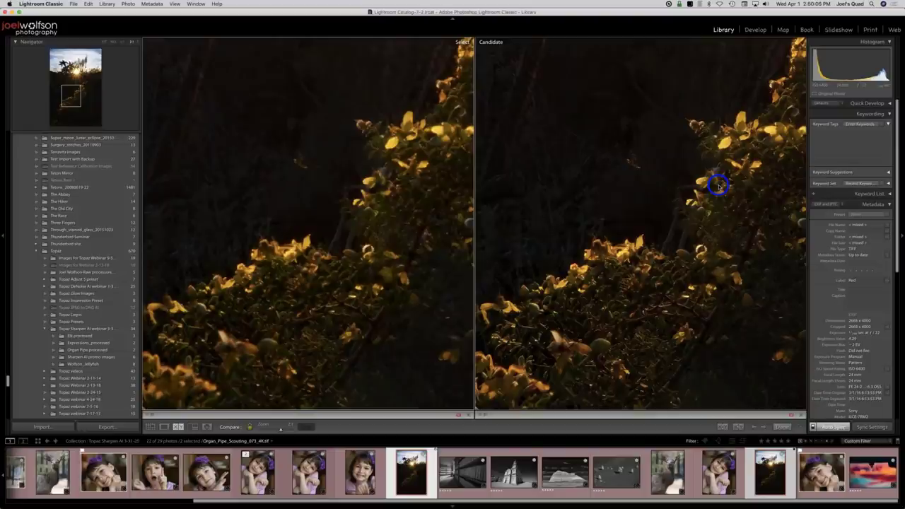
{"action": "key", "text": "super+Tab"}
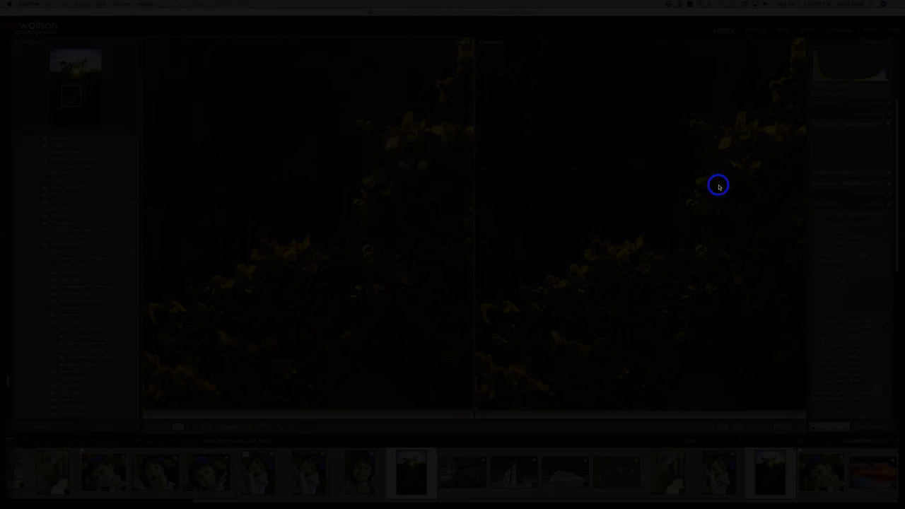